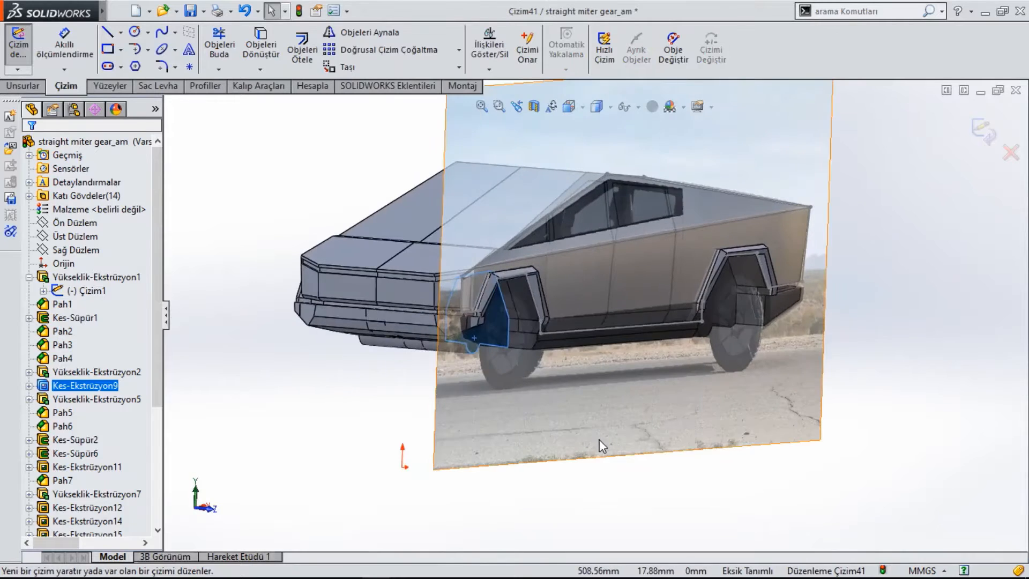
# Sketch a circle centred on the front wheel hub in the reference picture and dimension its diameter to 130 mm
pyautogui.scroll(-6, 441, 358)
pyautogui.scroll(-2, 447, 346)
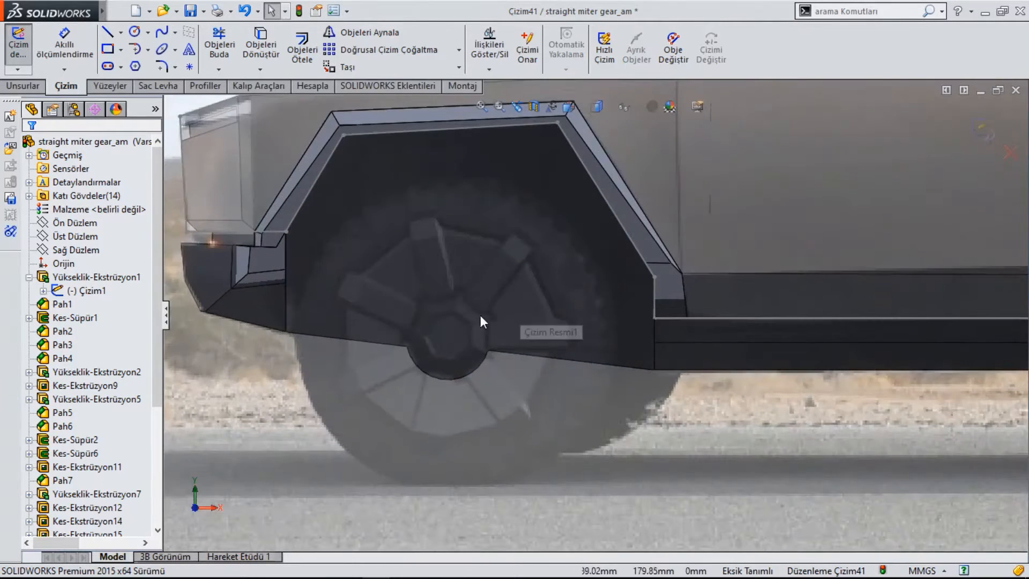
pyautogui.click(134, 31)
pyautogui.click(447, 338)
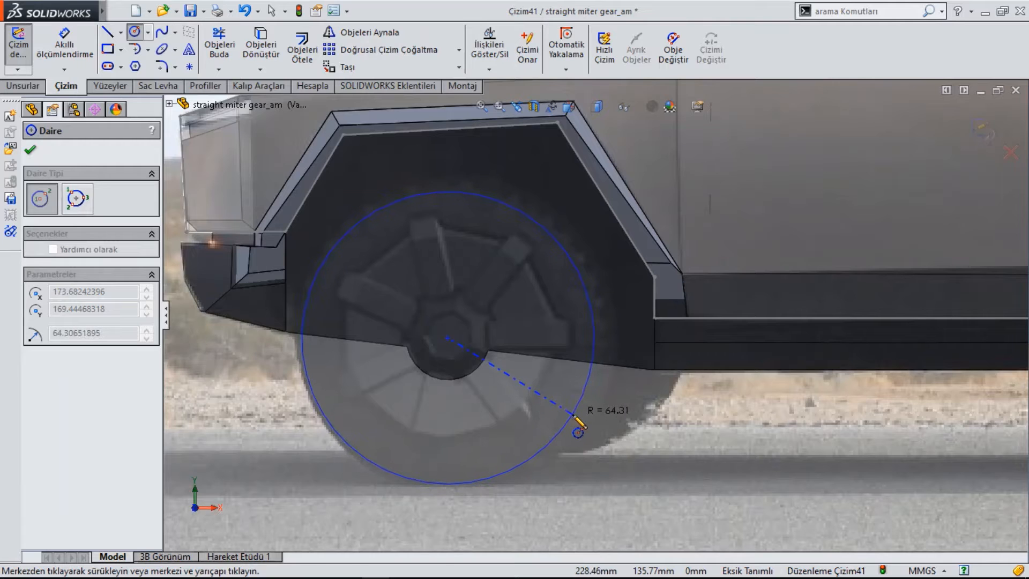
pyautogui.click(574, 417)
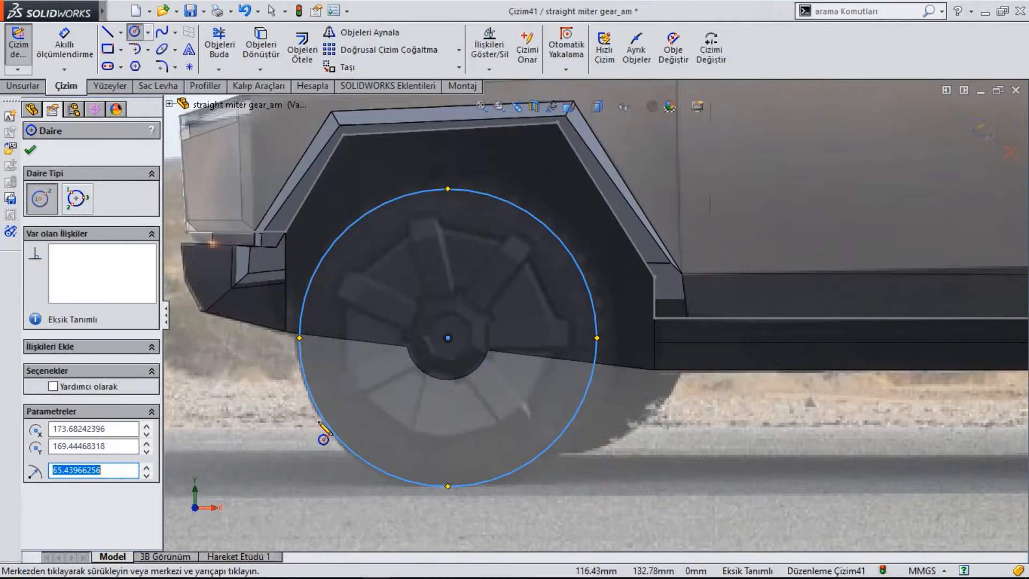
pyautogui.press('Escape')
pyautogui.click(561, 236)
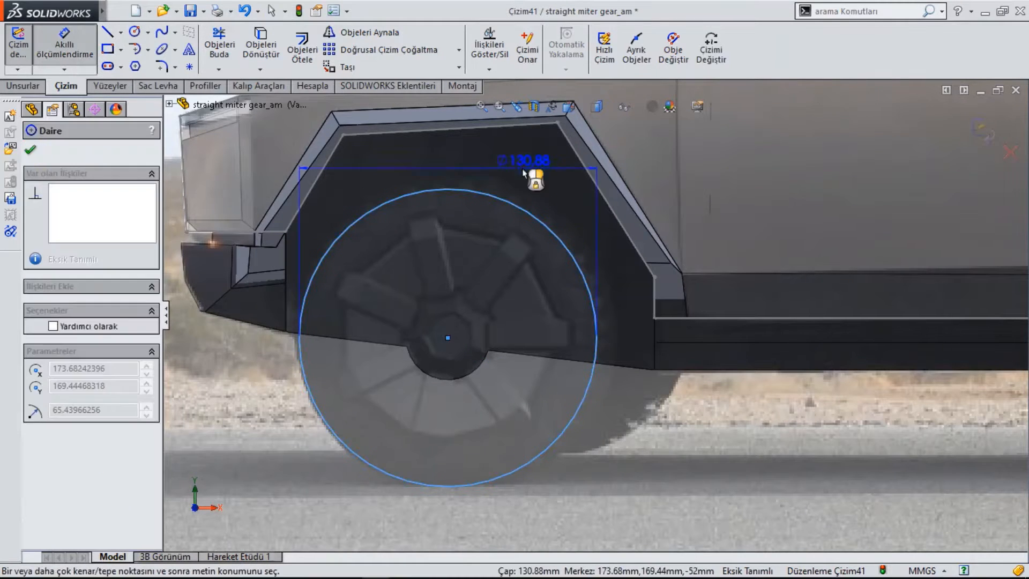
pyautogui.click(531, 169)
pyautogui.press('Return')
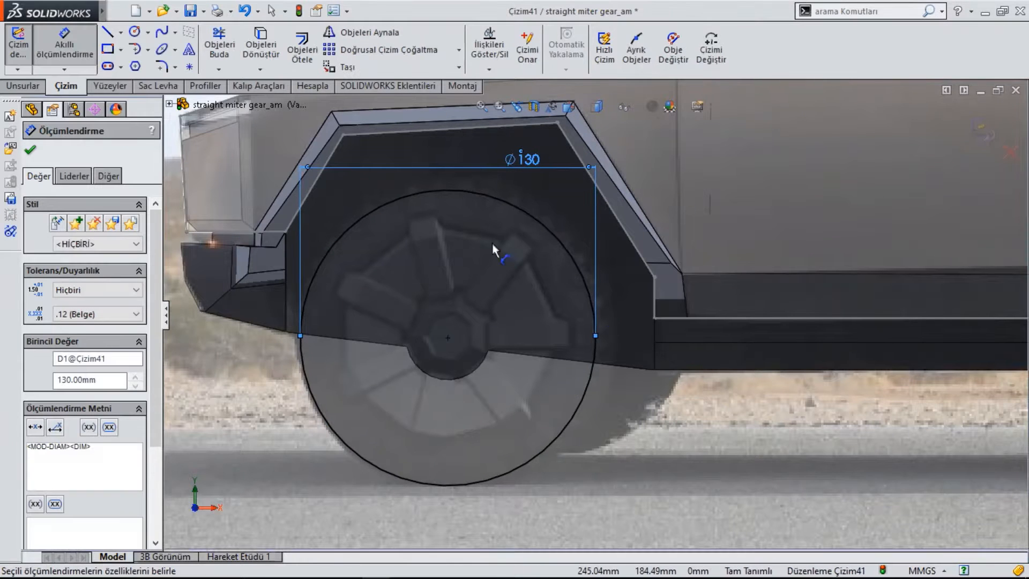
# Sketch a second circle centred on the rear wheel hub and dimension its diameter to 130 mm
pyautogui.scroll(5, 688, 386)
pyautogui.scroll(-5, 921, 304)
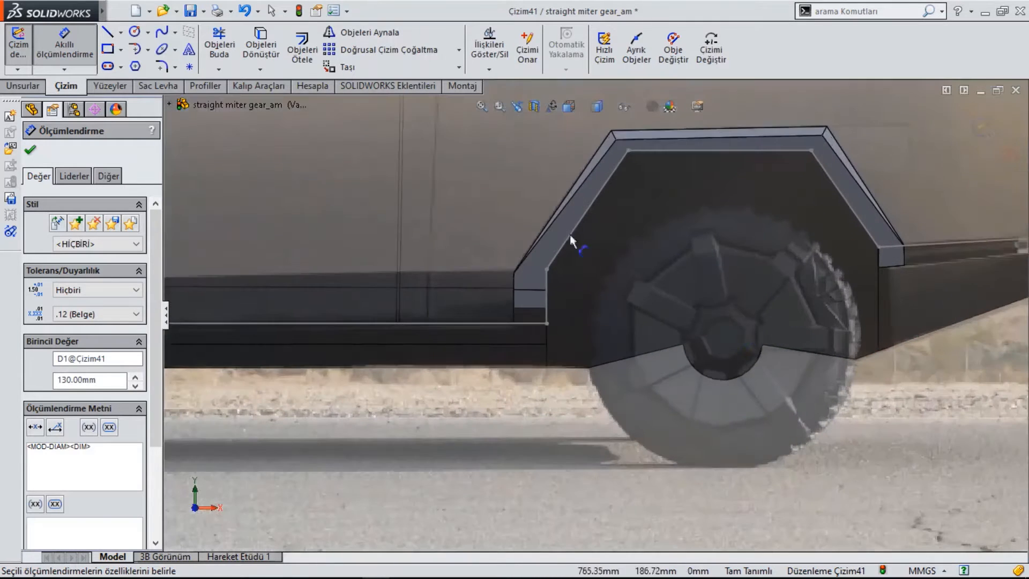
pyautogui.click(134, 31)
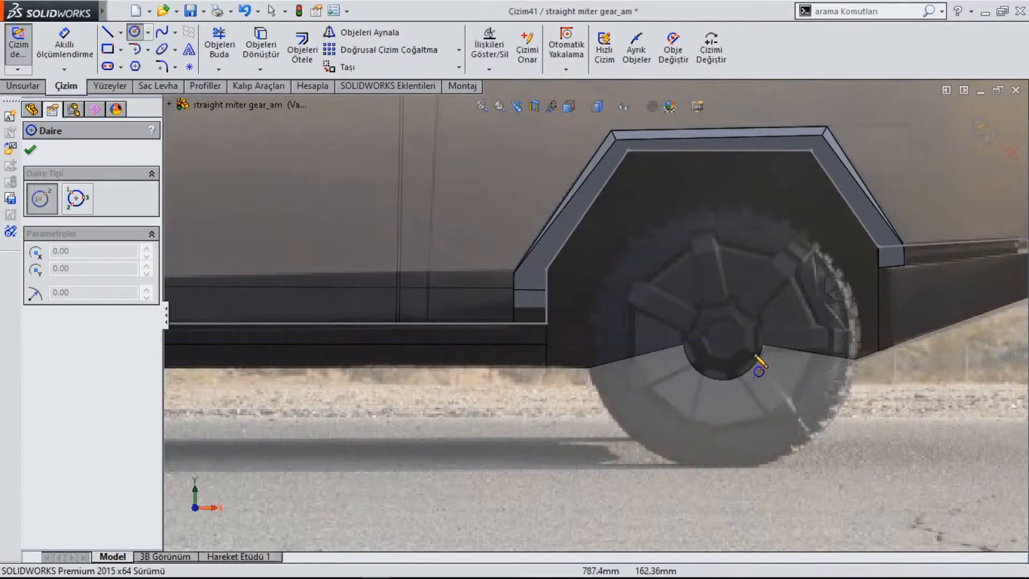
pyautogui.click(722, 340)
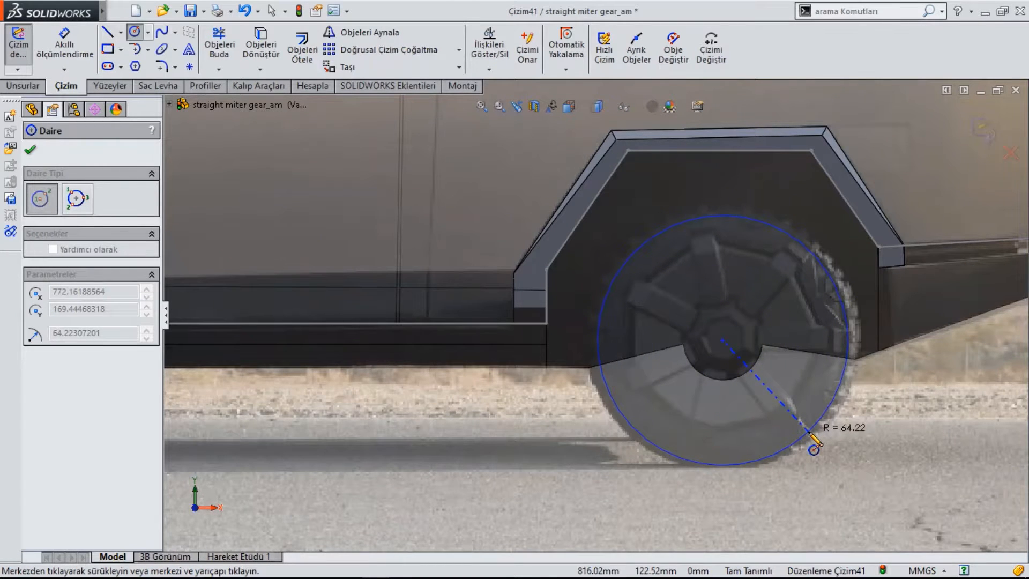
pyautogui.click(814, 450)
pyautogui.press('d')
pyautogui.click(677, 223)
pyautogui.click(691, 209)
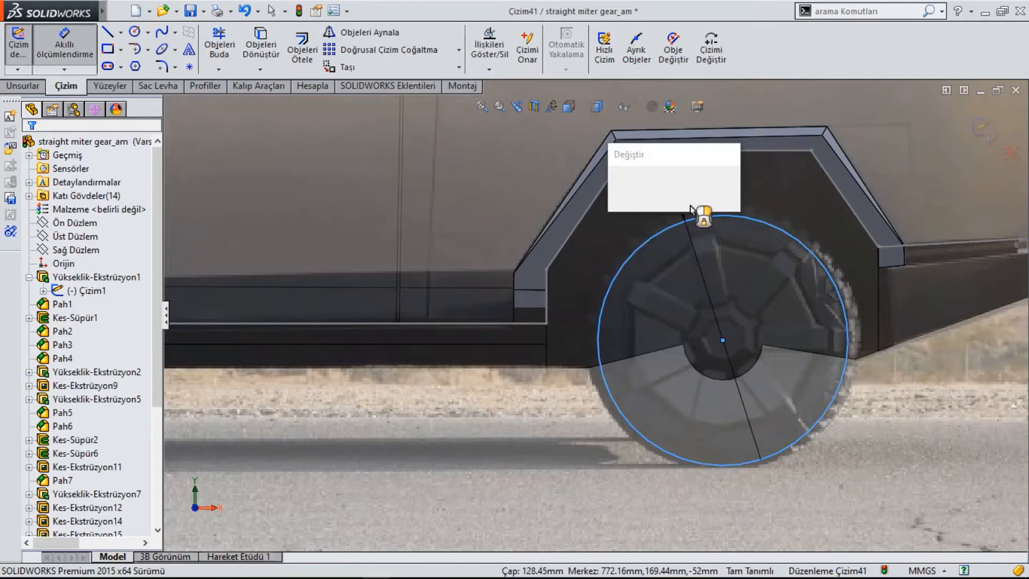
pyautogui.write('130')
pyautogui.press('Return')
# Start an Extruded Boss from both wheel circles and check the tyre position against the 87vyah5bgkc1_800.jpg photo in Photos
pyautogui.scroll(5, 594, 314)
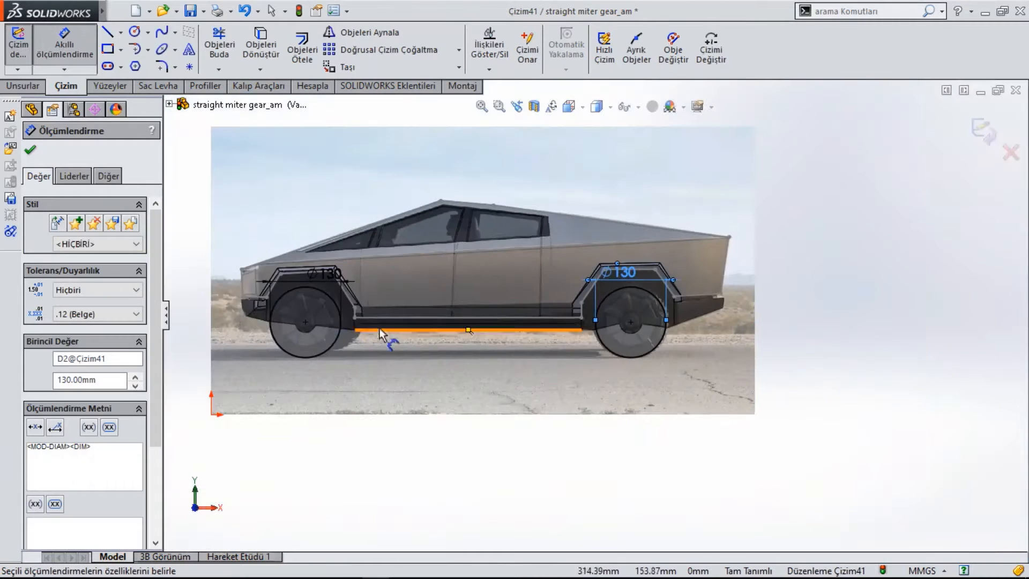
pyautogui.click(23, 86)
pyautogui.click(29, 54)
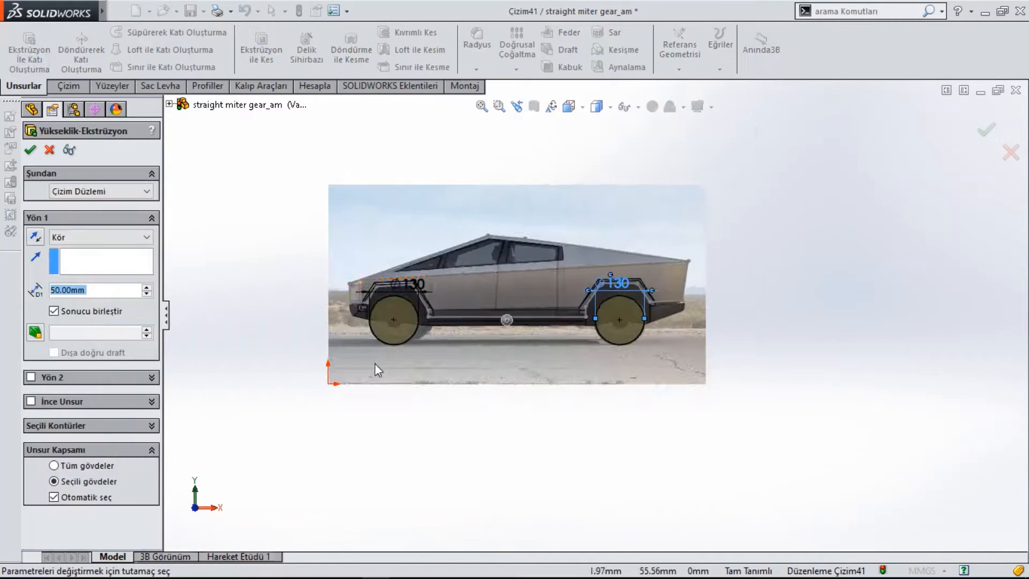
pyautogui.scroll(-6, 533, 343)
pyautogui.moveTo(565, 374); pyautogui.dragTo(592, 388, button='middle')
pyautogui.scroll(4, 603, 327)
pyautogui.moveTo(603, 327); pyautogui.dragTo(629, 309, button='middle')
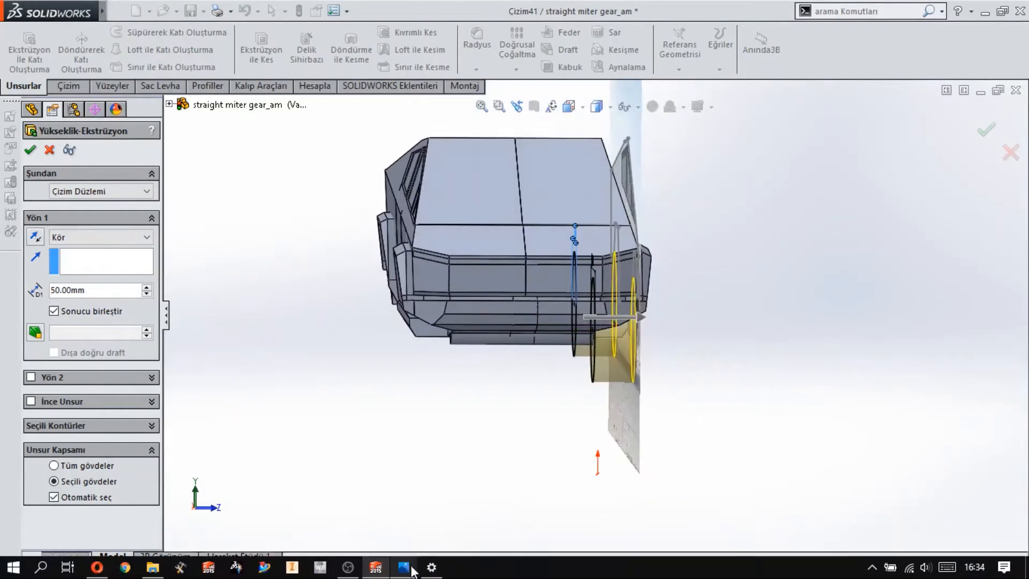
pyautogui.click(405, 567)
pyautogui.click(377, 509)
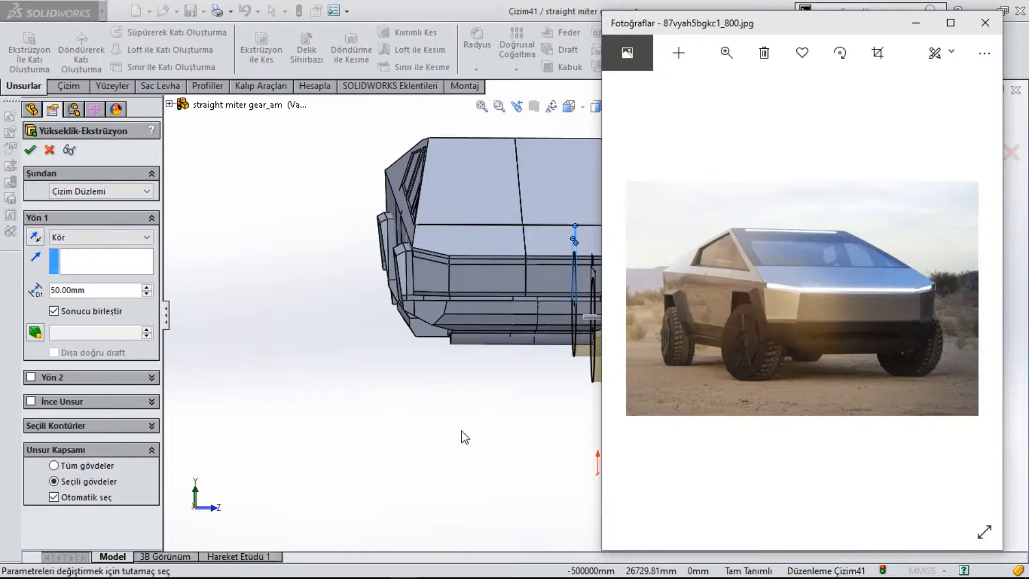
# Start the wheel extrusion at a 10 mm offset from the sketch plane and create it with a 50 mm blind depth
pyautogui.click(97, 199)
pyautogui.click(97, 192)
pyautogui.click(86, 231)
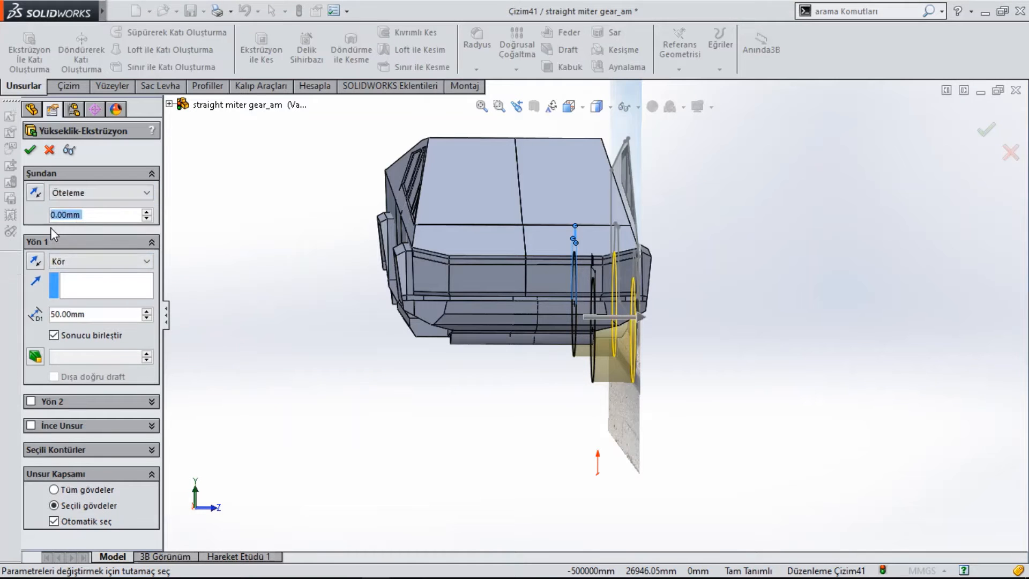
pyautogui.write('10')
pyautogui.press('Return')
pyautogui.moveTo(536, 370); pyautogui.dragTo(565, 363, button='middle')
pyautogui.scroll(-3, 686, 304)
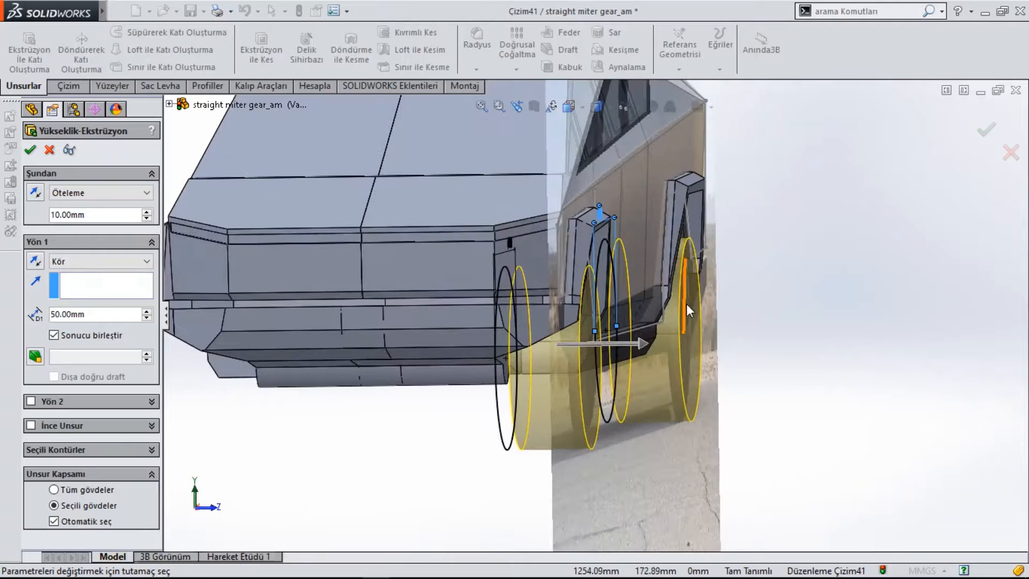
pyautogui.press('Right')
pyautogui.click(31, 150)
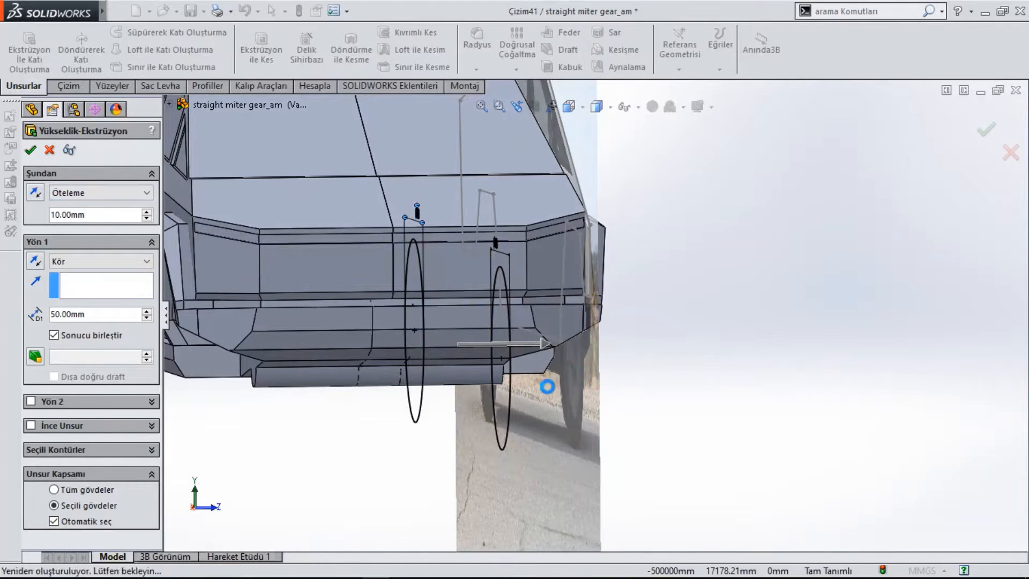
# Hide sketch Çizim1 with the reference picture under the first extrusion
pyautogui.scroll(3, 663, 370)
pyautogui.moveTo(664, 368); pyautogui.dragTo(586, 409, button='middle')
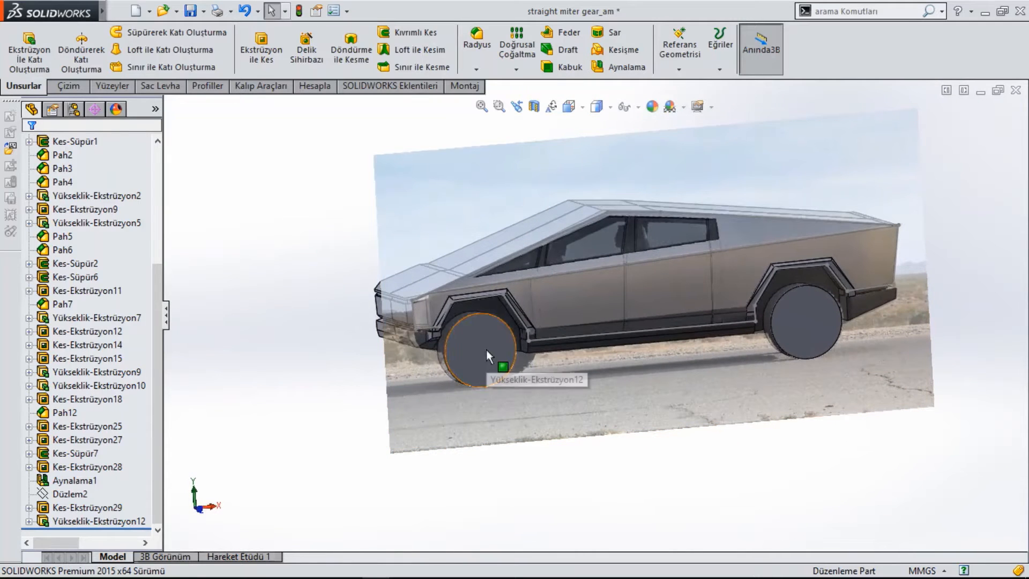
pyautogui.scroll(5, 155, 277)
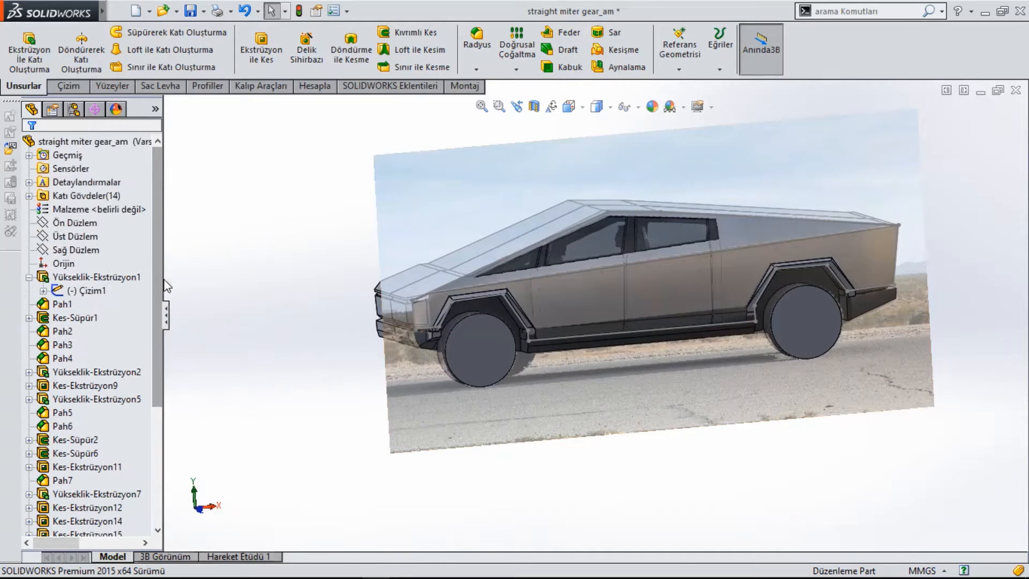
pyautogui.rightClick(83, 291)
pyautogui.click(99, 264)
# Open a new sketch on the front wheel's outer face and insert the cybertruck image as a sketch picture
pyautogui.scroll(-10, 153, 352)
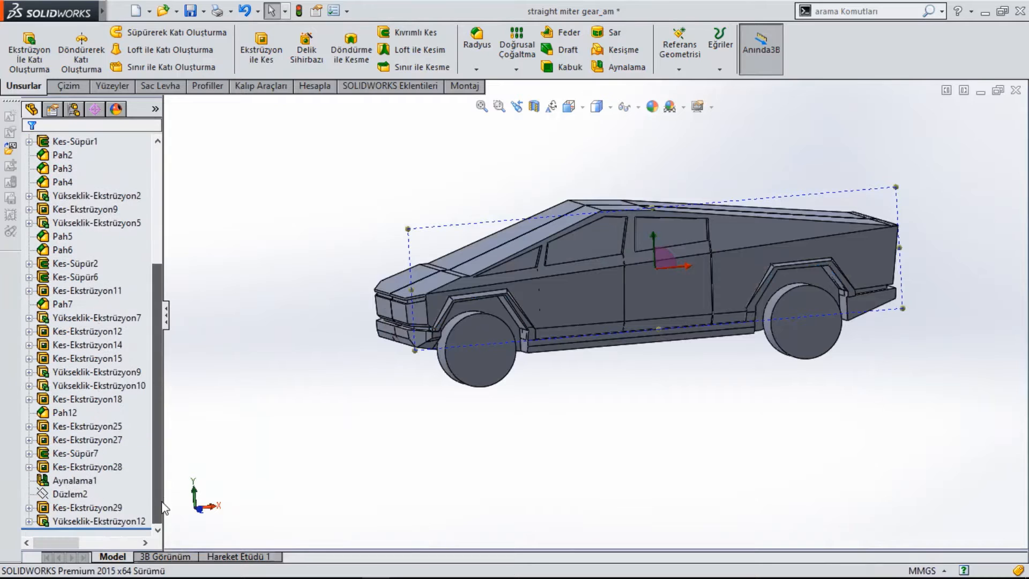
pyautogui.click(506, 341)
pyautogui.click(550, 301)
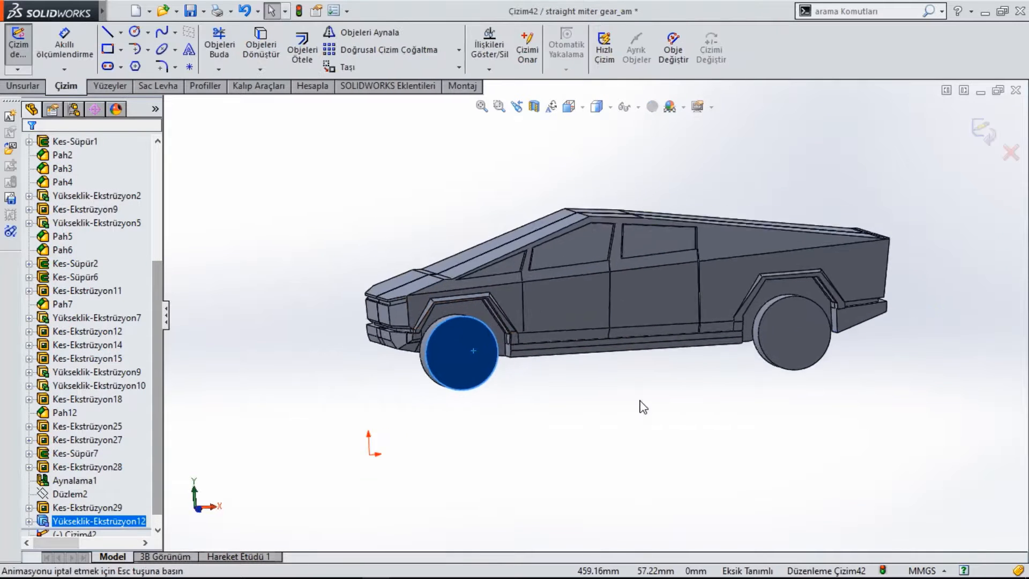
pyautogui.click(281, 11)
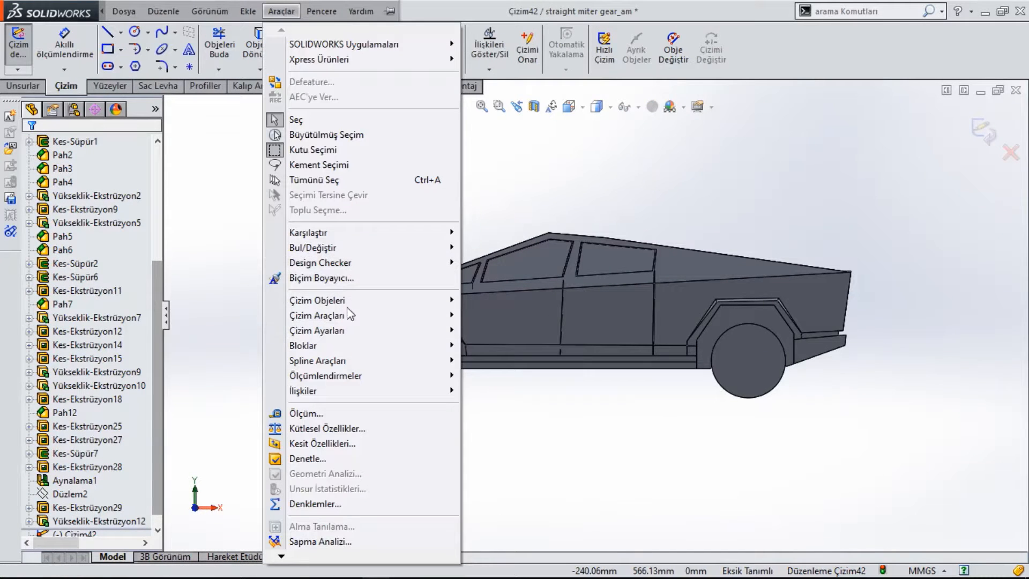
pyautogui.moveTo(321, 316)
pyautogui.click(560, 533)
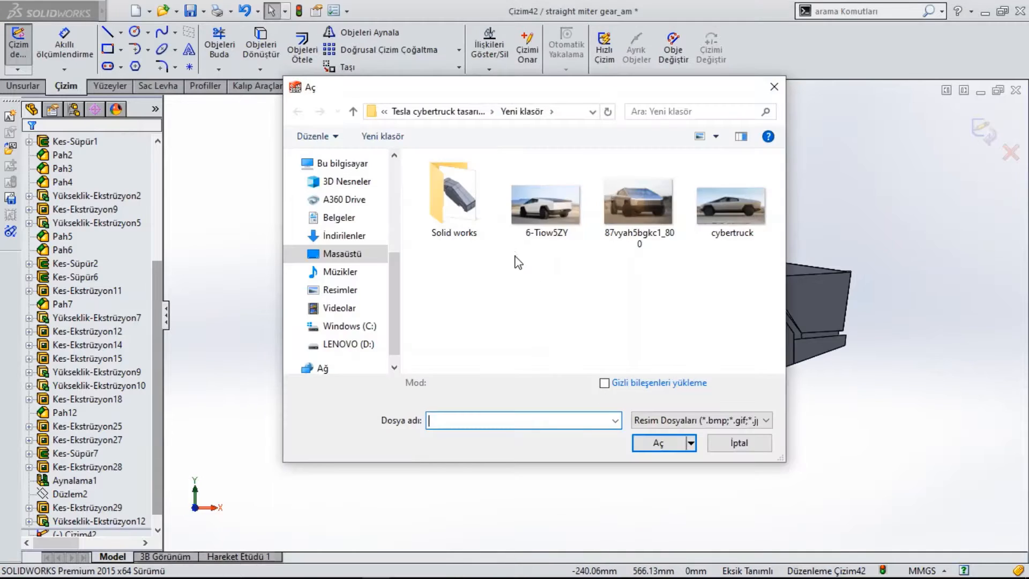
pyautogui.click(732, 204)
pyautogui.click(659, 451)
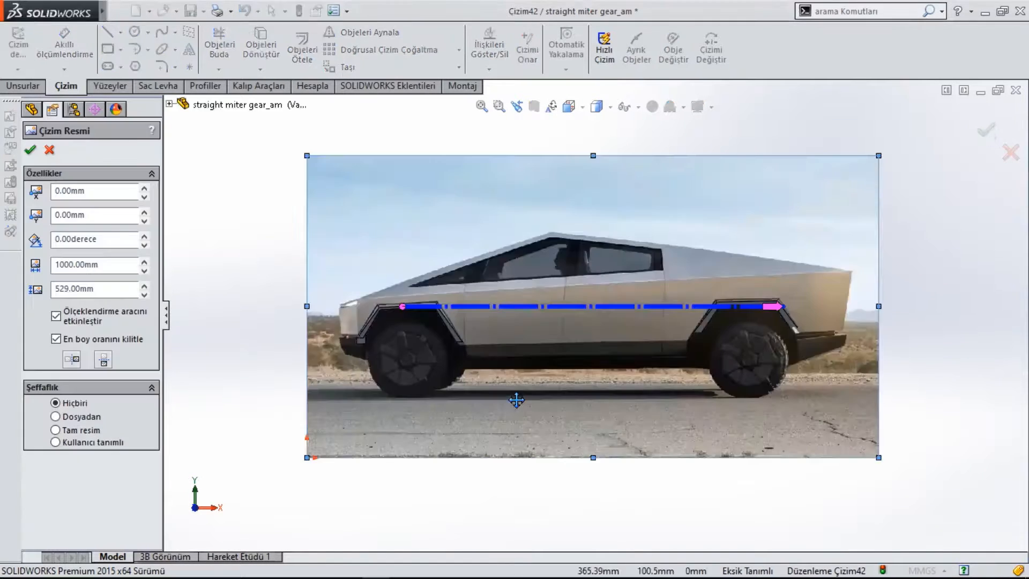
# Make the sketch picture transparent over the full image with a transparency of 0.27 and accept it
pyautogui.scroll(3, 516, 399)
pyautogui.moveTo(485, 419)
pyautogui.mouseDown(button='middle')
pyautogui.moveTo(584, 429)
pyautogui.moveTo(483, 425)
pyautogui.moveTo(581, 352)
pyautogui.moveTo(551, 345)
pyautogui.mouseUp(button='middle')
pyautogui.click(56, 430)
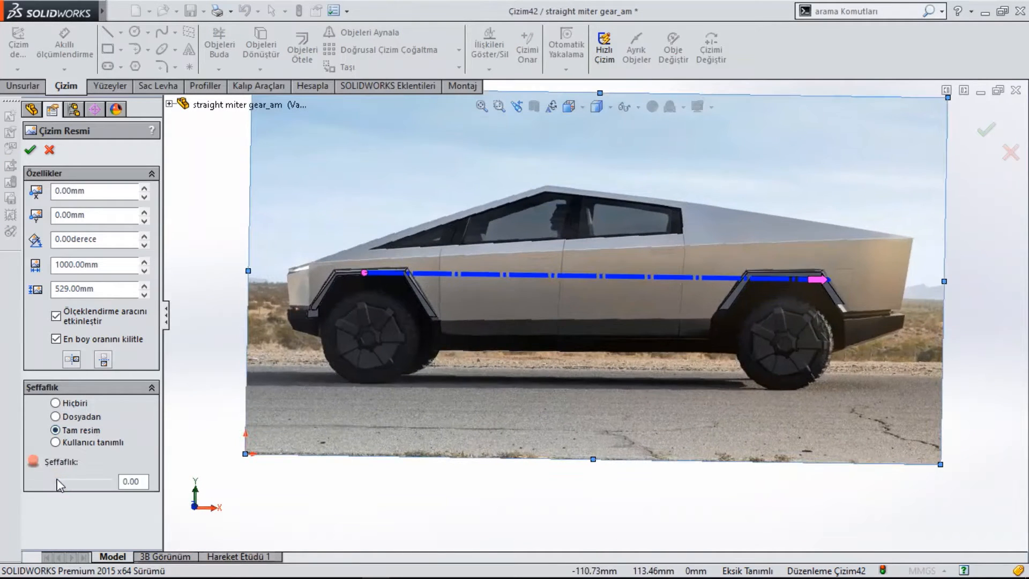
pyautogui.moveTo(68, 481); pyautogui.dragTo(72, 482)
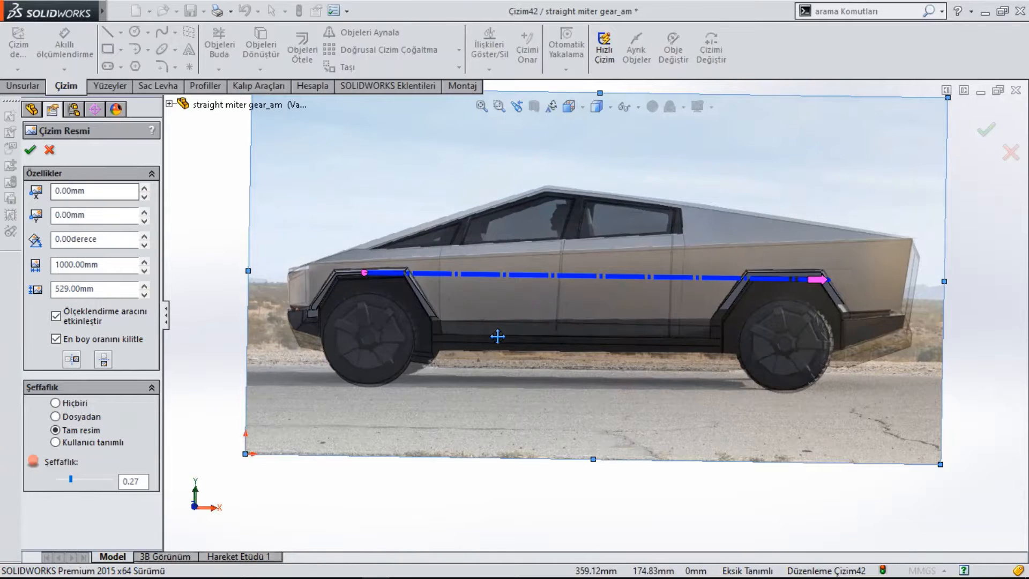
pyautogui.click(30, 150)
# Sketch a seven-sided polygon centred on the front wheel hub with an inscribed circle about 34 mm in diameter
pyautogui.scroll(3, 535, 386)
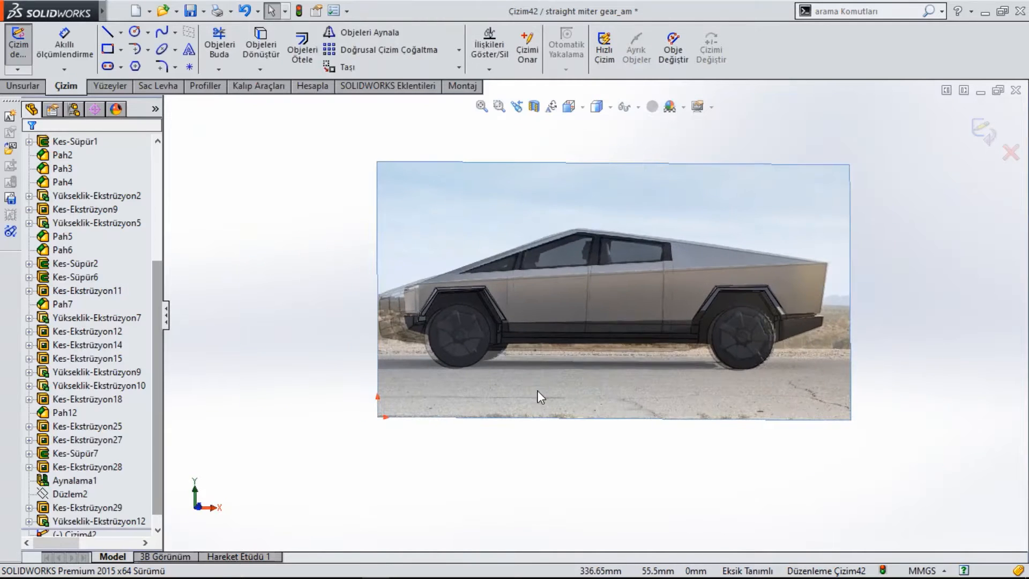
pyautogui.scroll(-8, 461, 382)
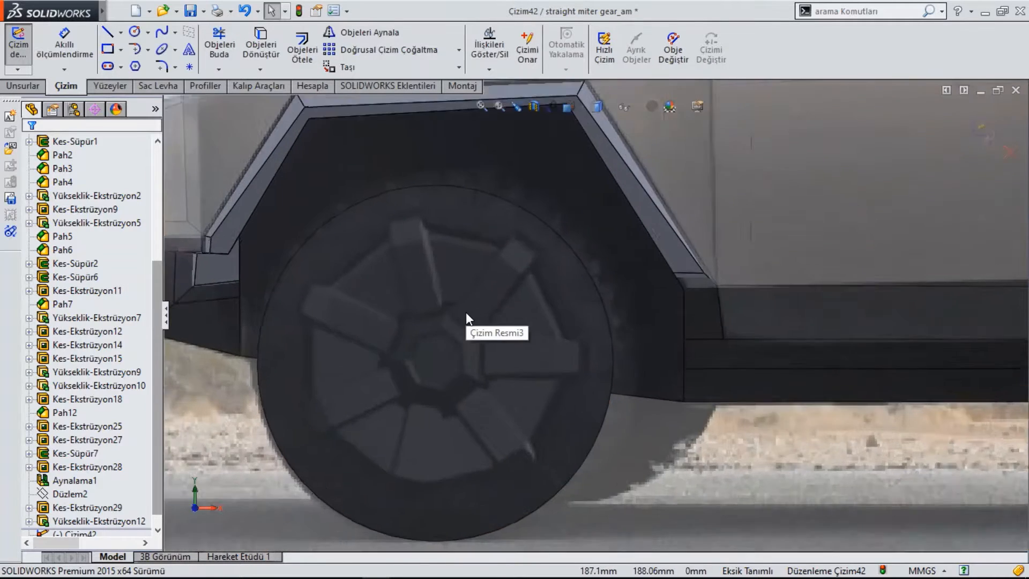
pyautogui.scroll(-1, 465, 312)
pyautogui.scroll(1, 461, 356)
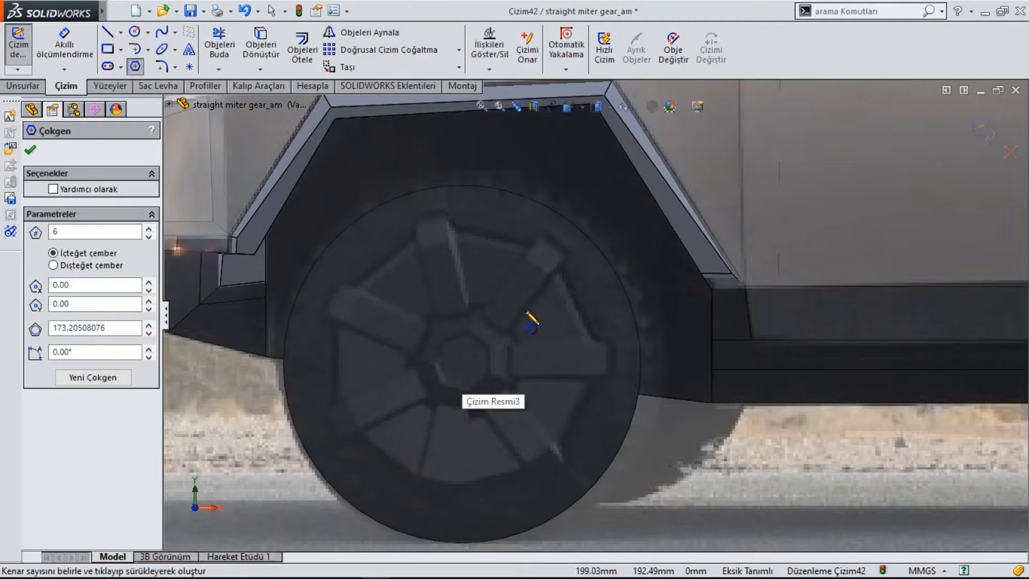
pyautogui.click(462, 364)
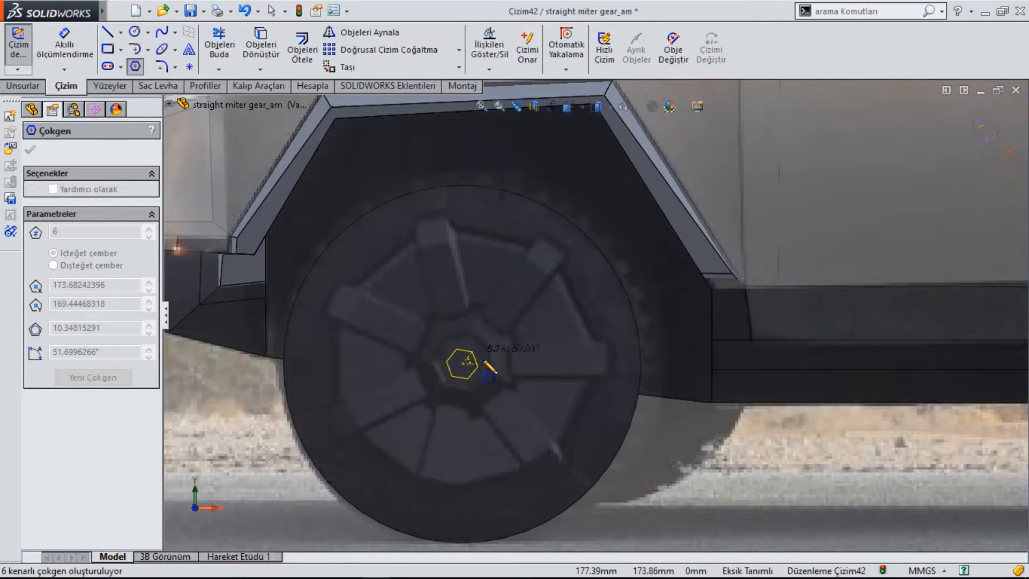
pyautogui.click(513, 399)
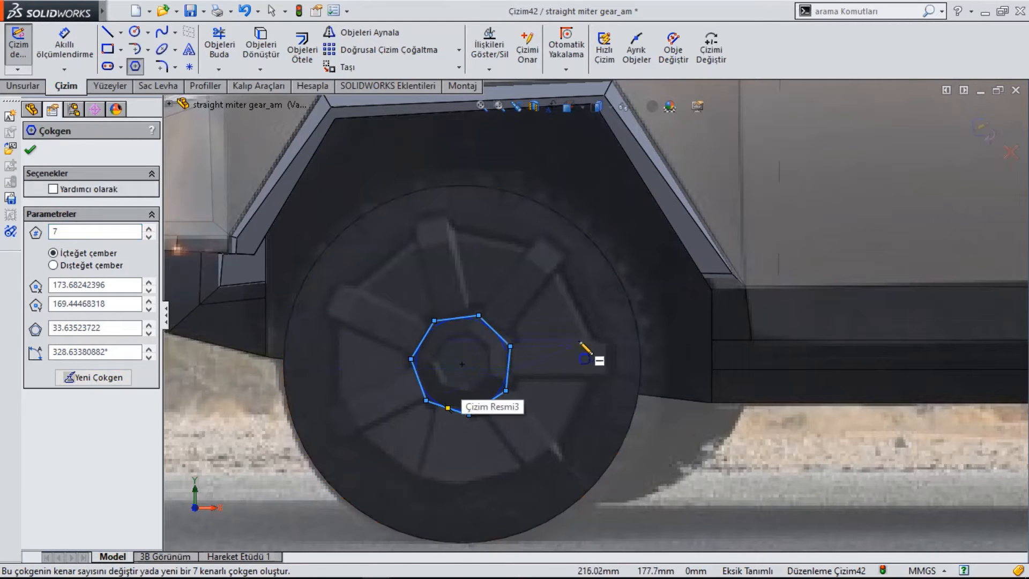
pyautogui.click(30, 149)
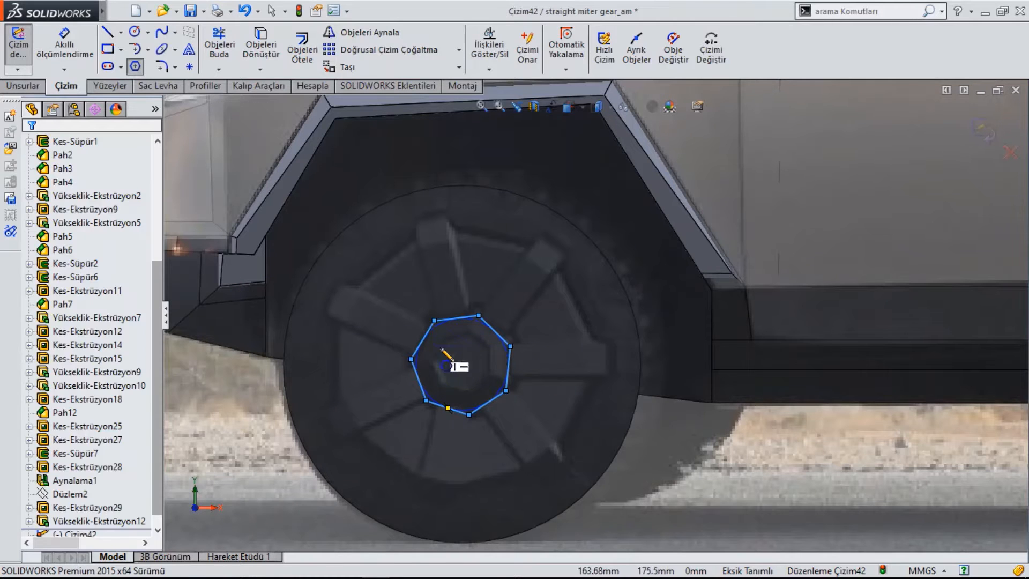
pyautogui.press('Escape')
# Dimension the diameter of the heptagon's inscribed construction circle to 35 mm
pyautogui.scroll(-5, 464, 353)
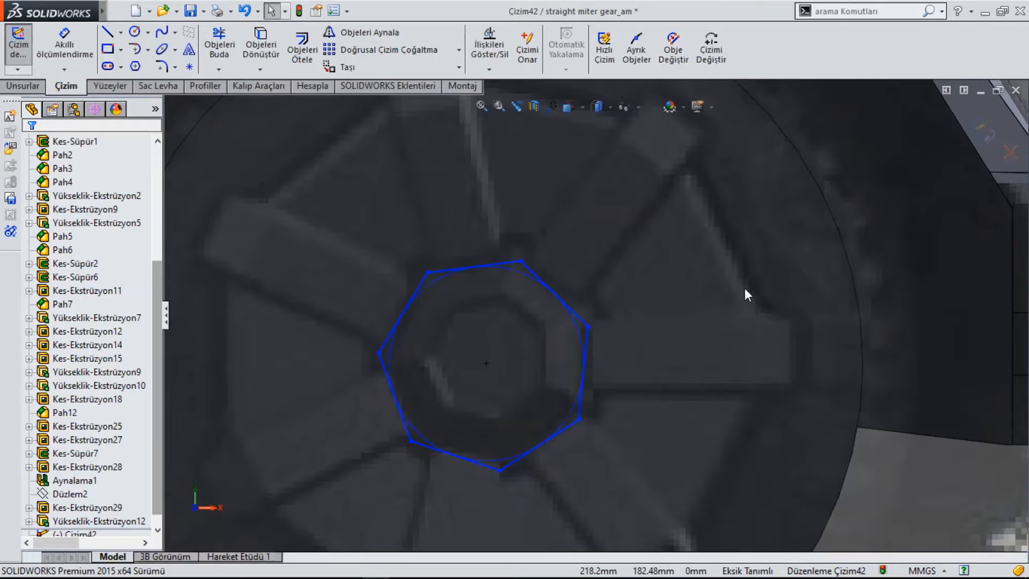
pyautogui.scroll(1, 744, 288)
pyautogui.click(65, 50)
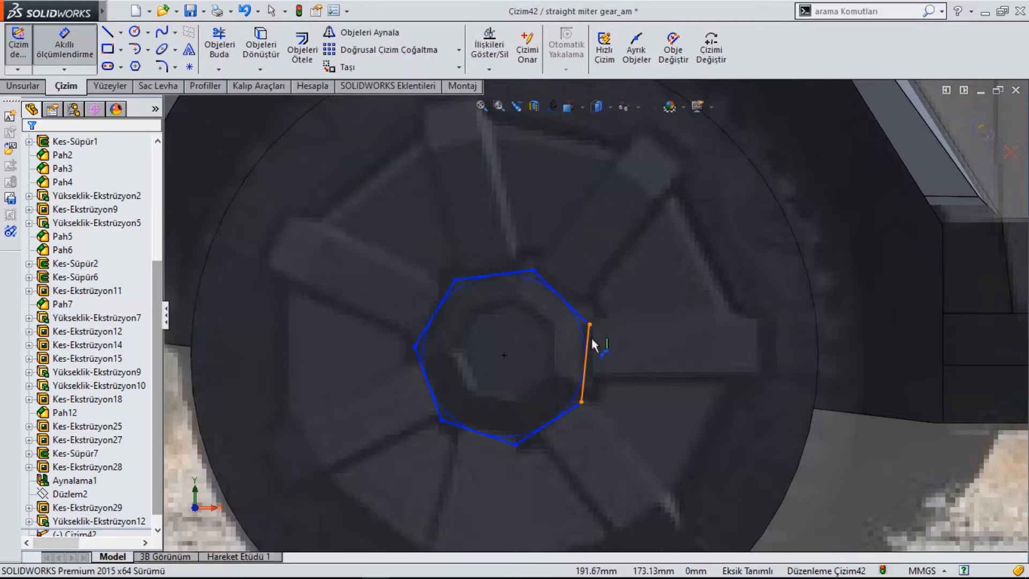
pyautogui.click(574, 320)
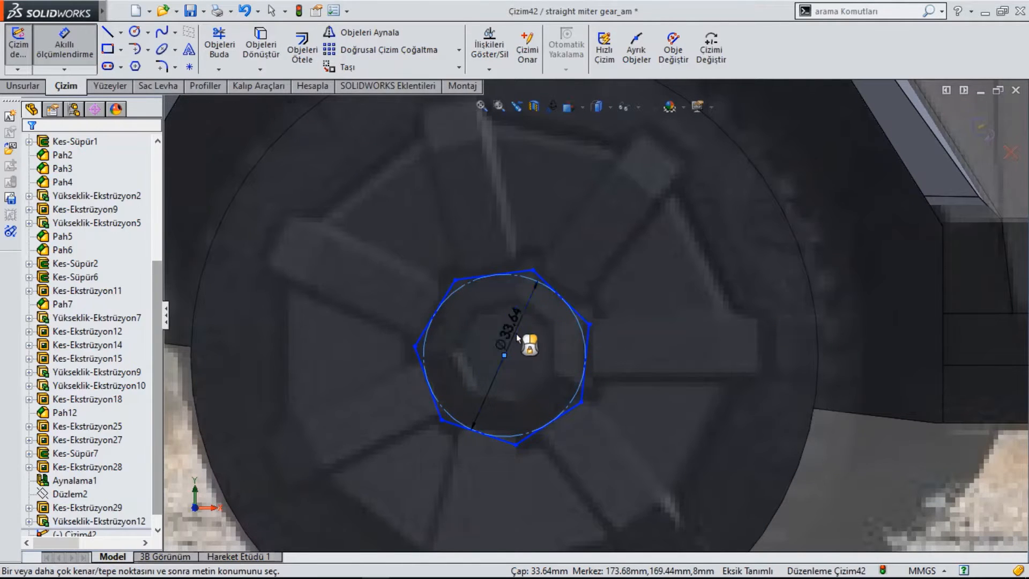
pyautogui.click(588, 359)
pyautogui.press('Return')
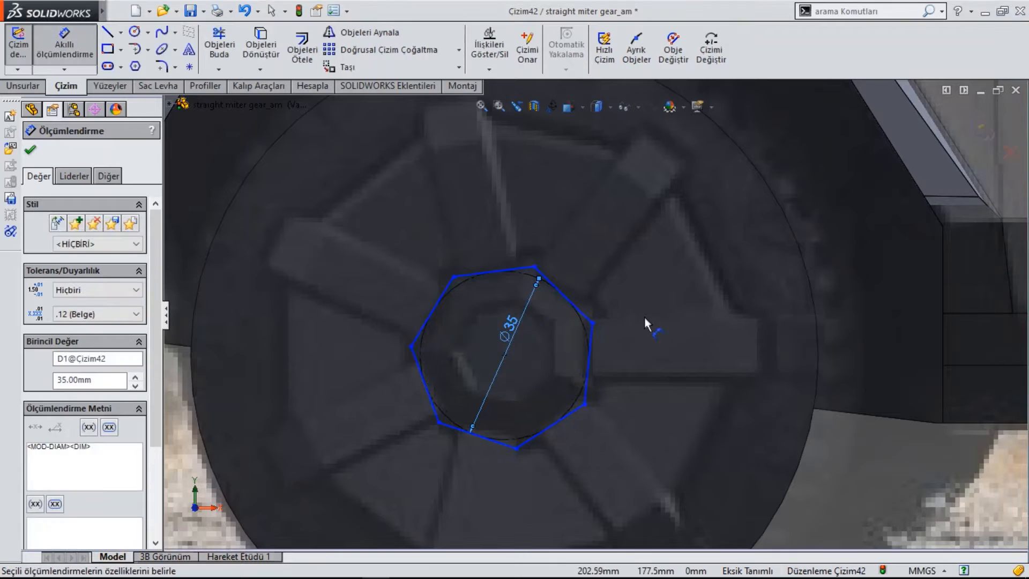
# Sketch a midpoint line centred on the heptagon's upper side and reaching outward to the tip of the upper spoke
pyautogui.press('Escape')
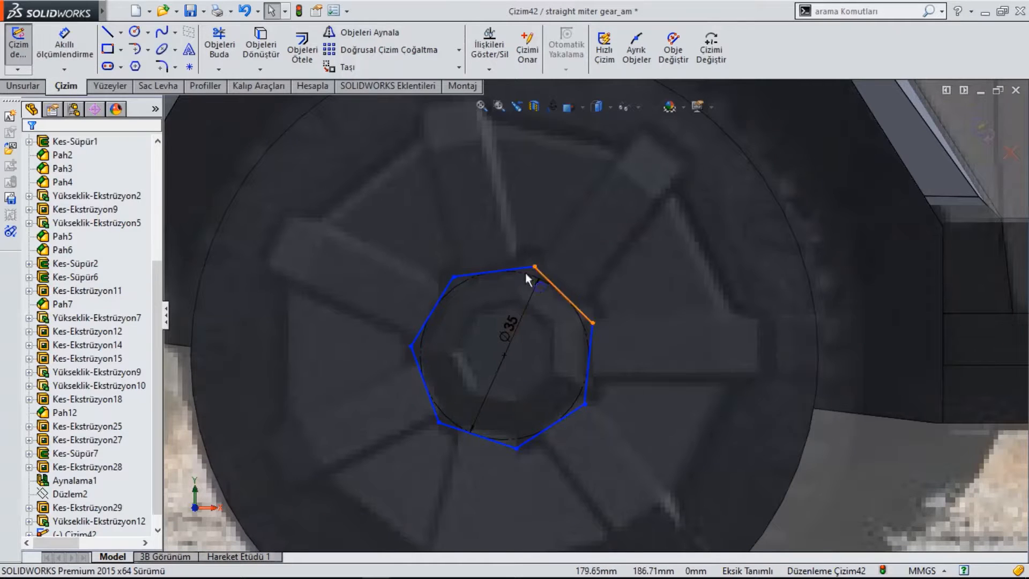
pyautogui.scroll(3, 558, 348)
pyautogui.click(120, 32)
pyautogui.click(161, 77)
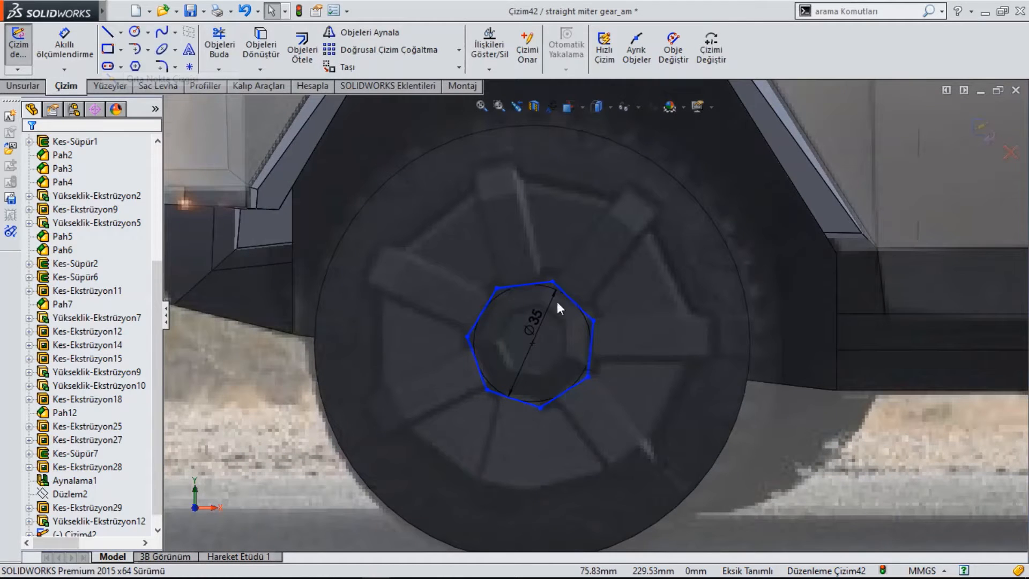
pyautogui.scroll(-4, 558, 301)
pyautogui.click(528, 295)
pyautogui.scroll(2, 510, 184)
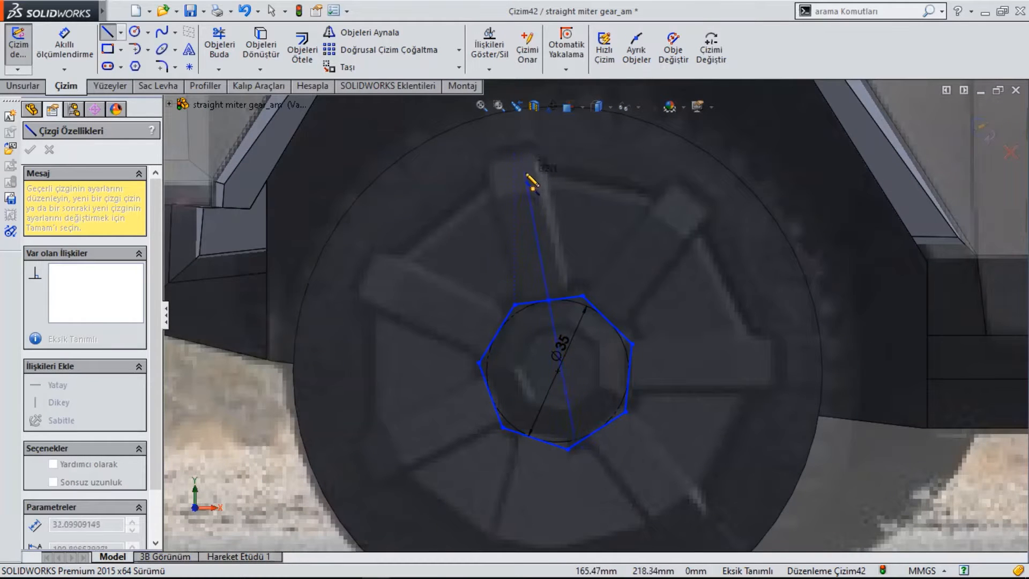
pyautogui.click(531, 161)
pyautogui.scroll(2, 592, 230)
pyautogui.press('Escape')
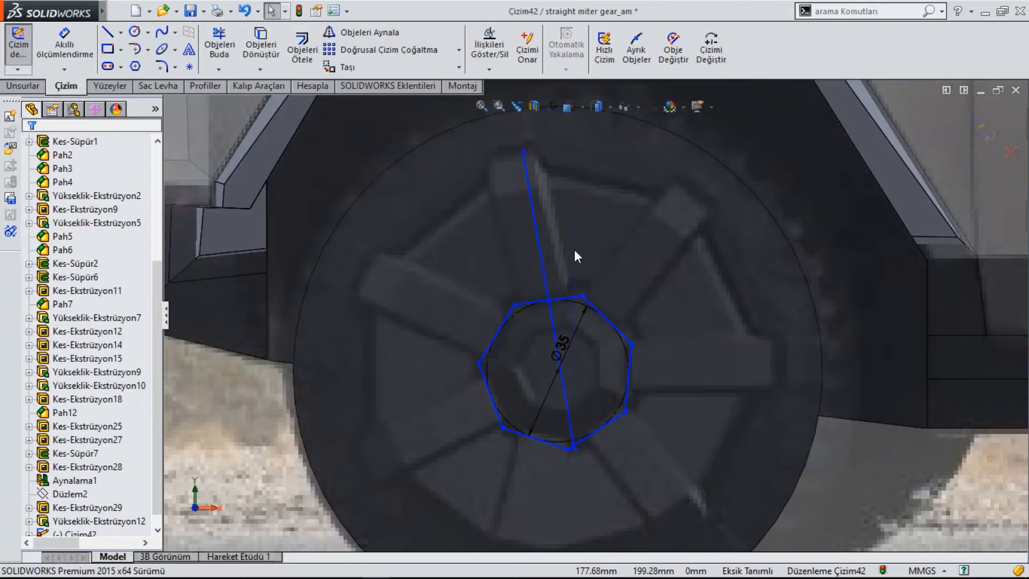
# Trim away the part of the spoke line that lies inside and below the heptagon
pyautogui.scroll(-3, 574, 249)
pyautogui.click(226, 50)
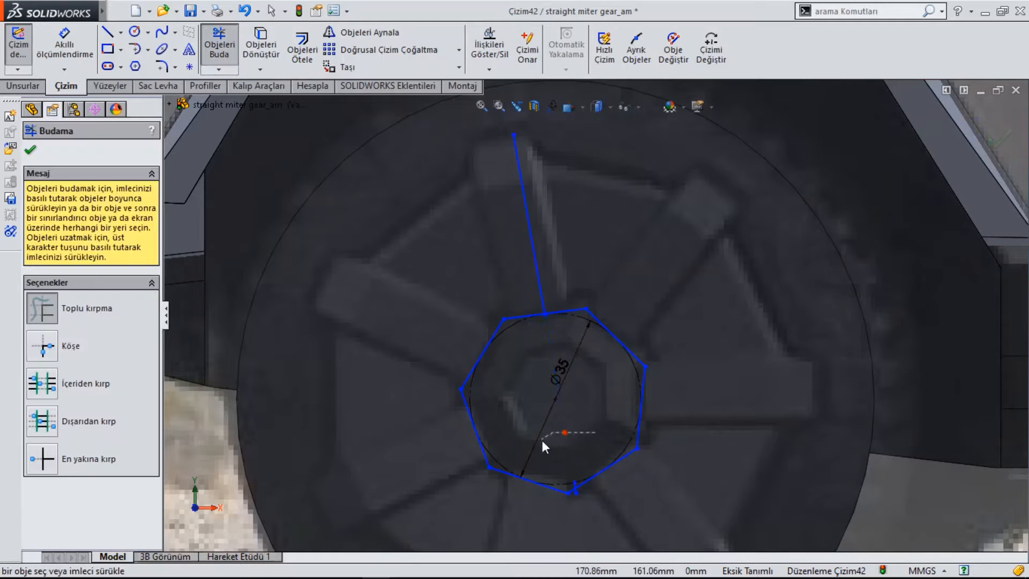
pyautogui.scroll(-5, 543, 441)
pyautogui.scroll(6, 548, 496)
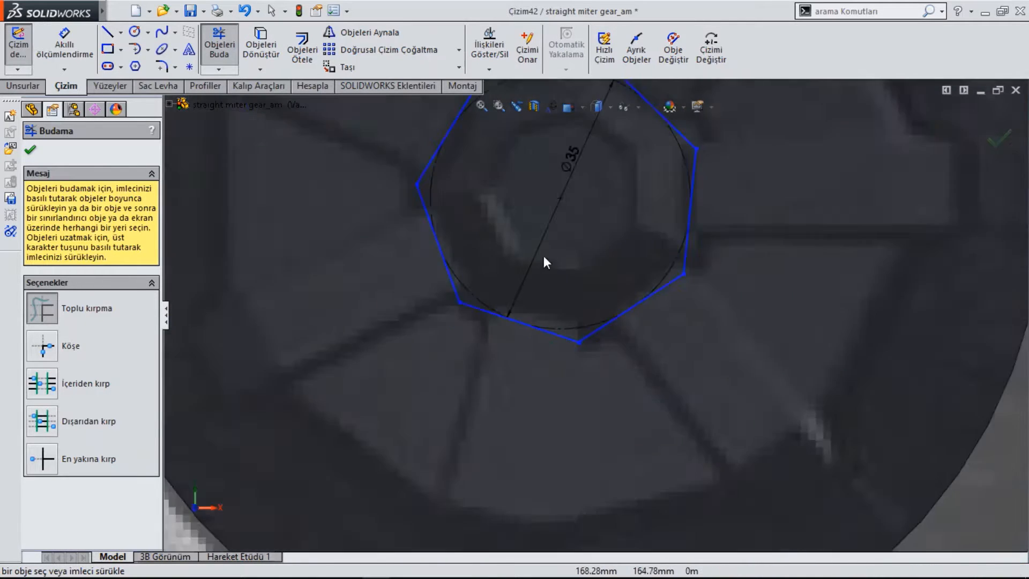
pyautogui.scroll(-3, 590, 314)
pyautogui.rightClick(543, 365)
pyautogui.click(573, 408)
pyautogui.scroll(2, 605, 258)
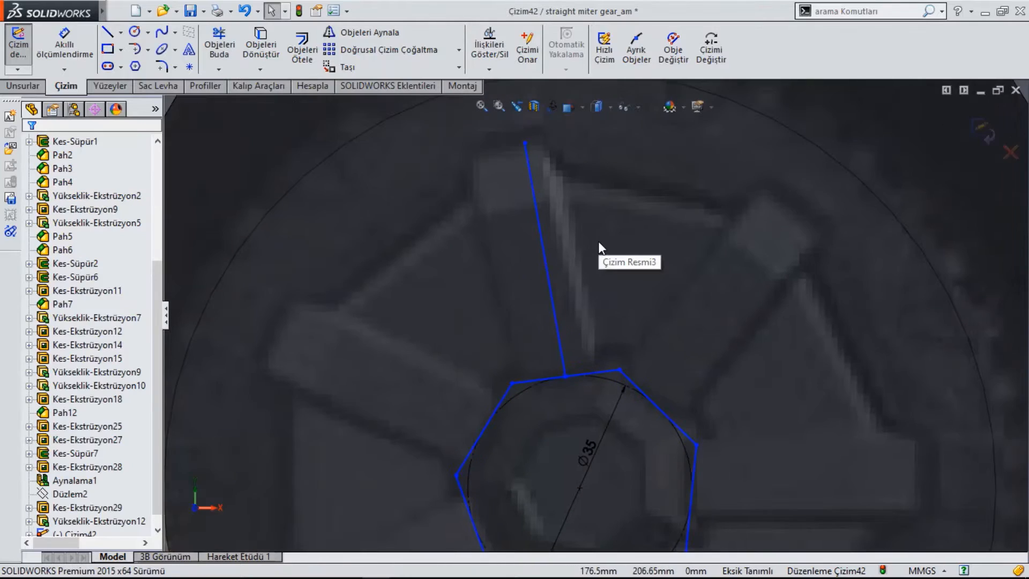
# Make the spoke line perpendicular to the heptagon's upper side
pyautogui.click(564, 334)
pyautogui.keyDown('ctrl'); pyautogui.click(594, 365); pyautogui.keyUp('ctrl')
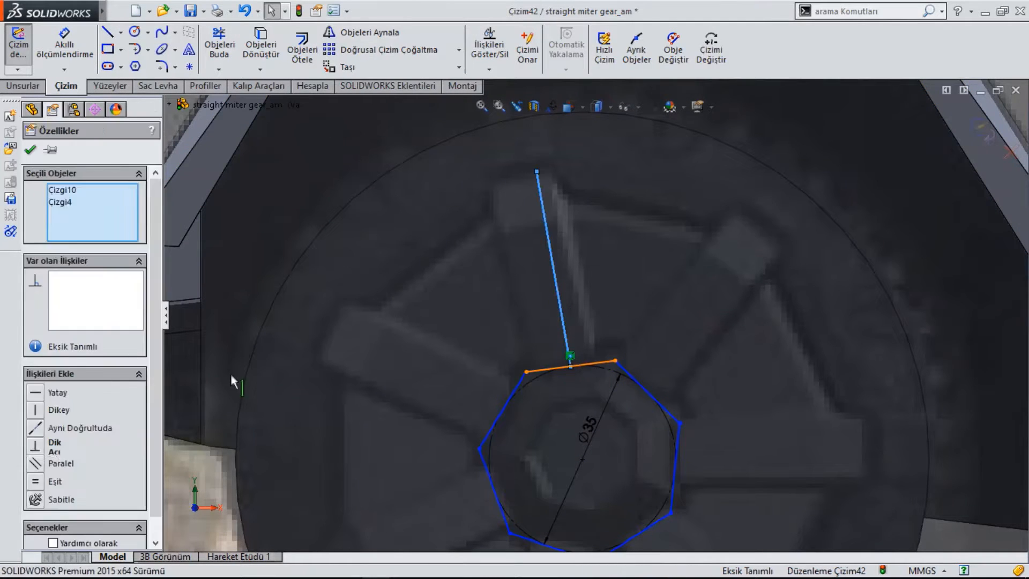
pyautogui.click(35, 446)
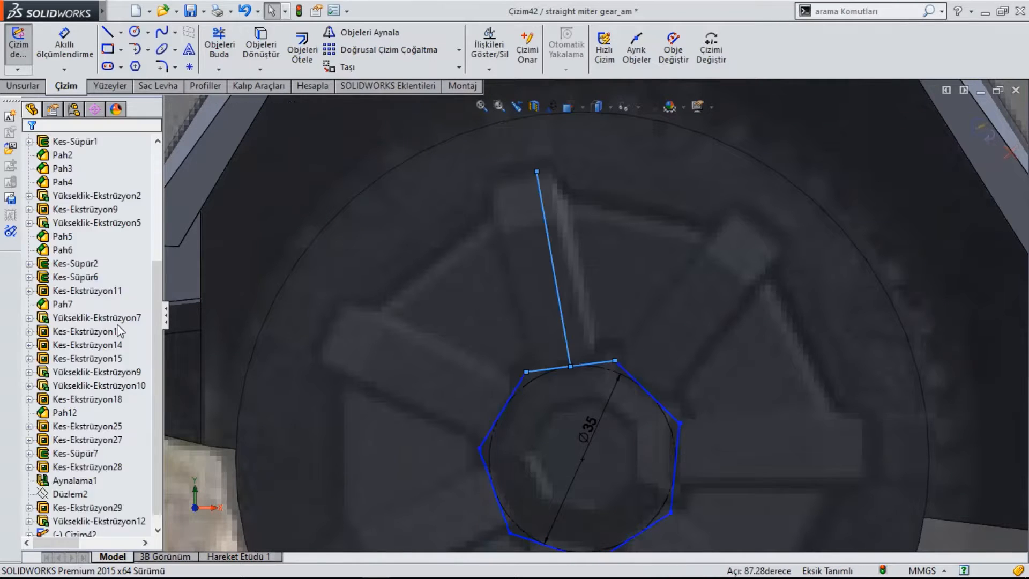
pyautogui.click(678, 322)
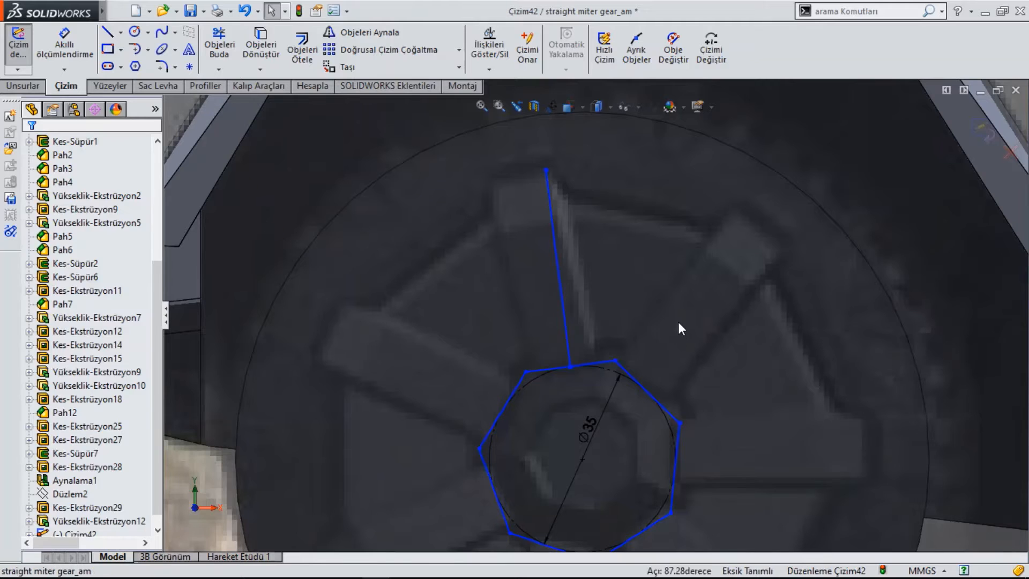
# Offset the spoke line by 6 mm in both directions with dimensions added
pyautogui.scroll(-3, 597, 247)
pyautogui.click(302, 48)
pyautogui.scroll(3, 589, 300)
pyautogui.click(561, 333)
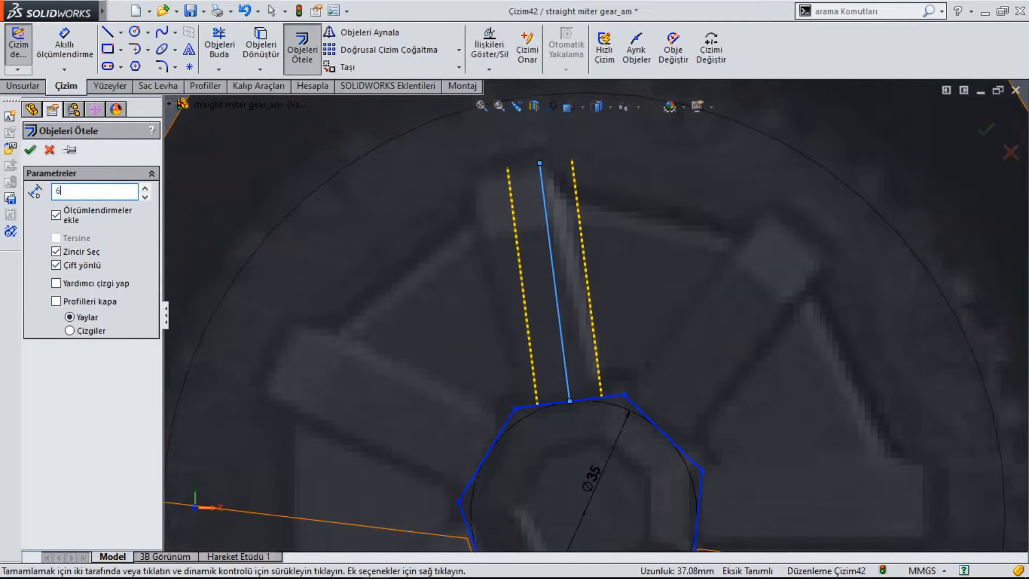
pyautogui.click(309, 252)
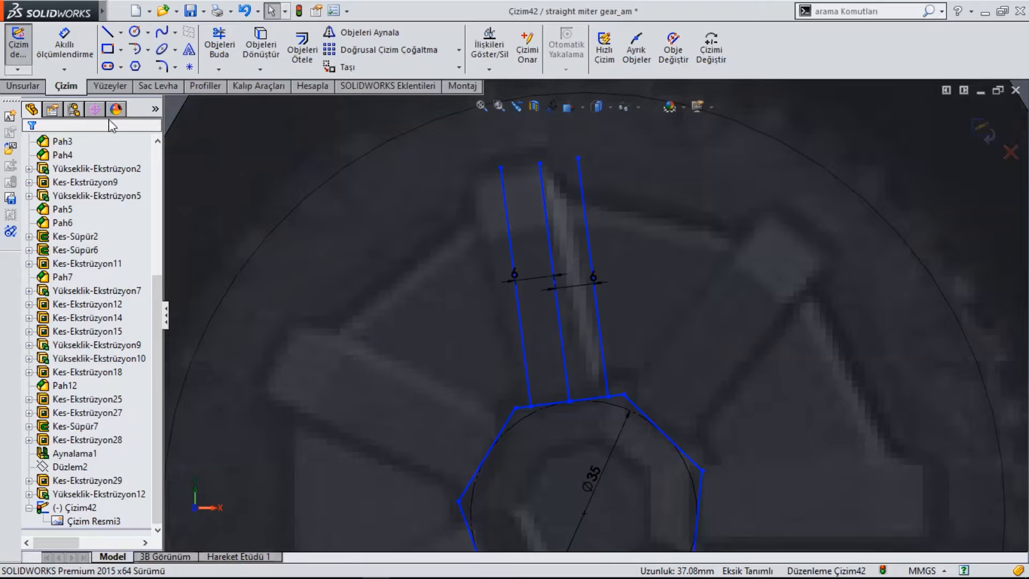
# Close the spoke's outer end with a line between the two offset lines and trim away the middle line
pyautogui.click(117, 36)
pyautogui.click(500, 167)
pyautogui.click(579, 158)
pyautogui.rightClick(356, 205)
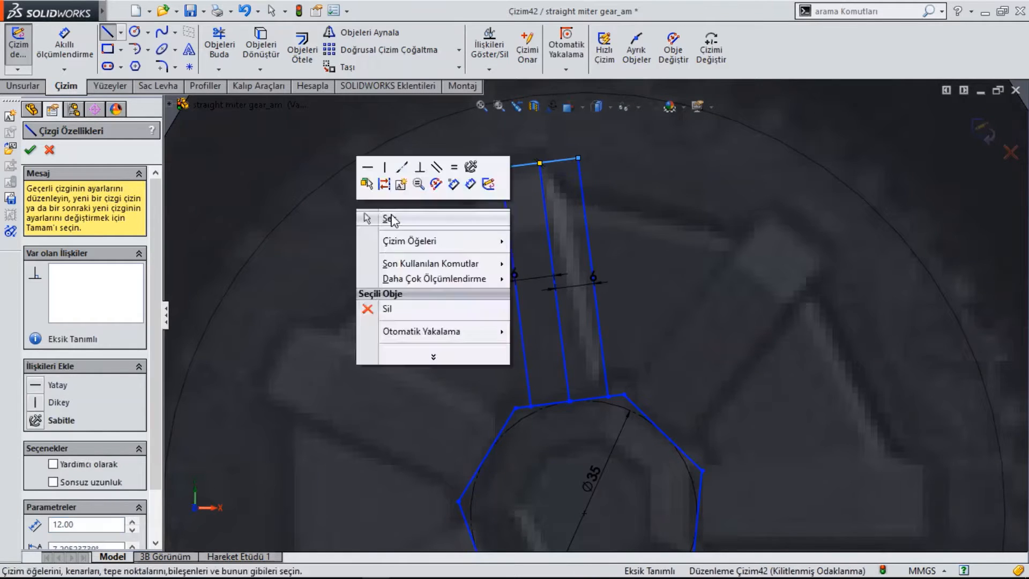
pyautogui.click(386, 214)
pyautogui.click(219, 48)
pyautogui.click(548, 261)
pyautogui.rightClick(461, 328)
pyautogui.click(468, 338)
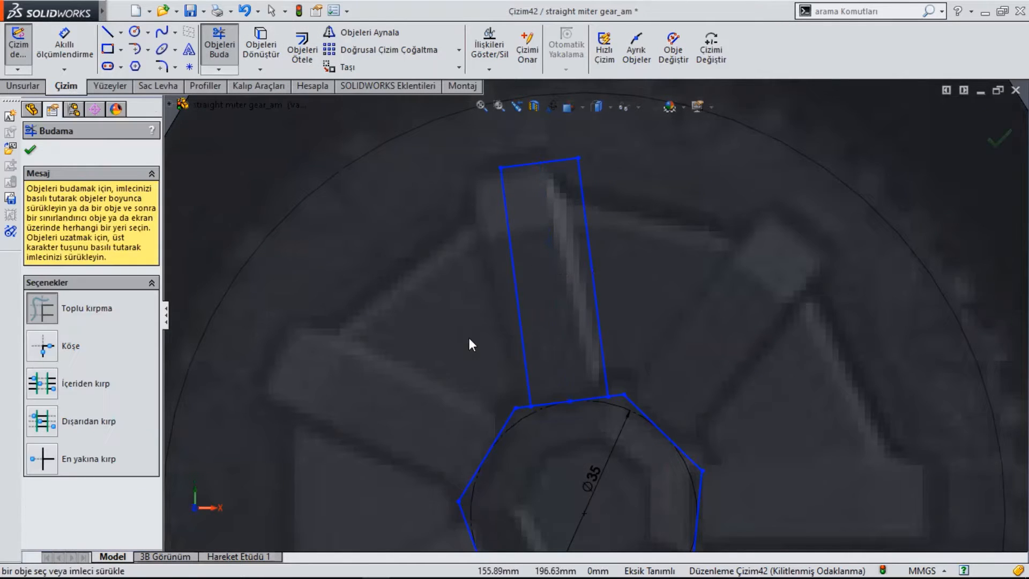
# Start a circular sketch pattern of the three spoke lines, using the wheel's outer circular edge as the centre reference
pyautogui.click(459, 50)
pyautogui.click(436, 82)
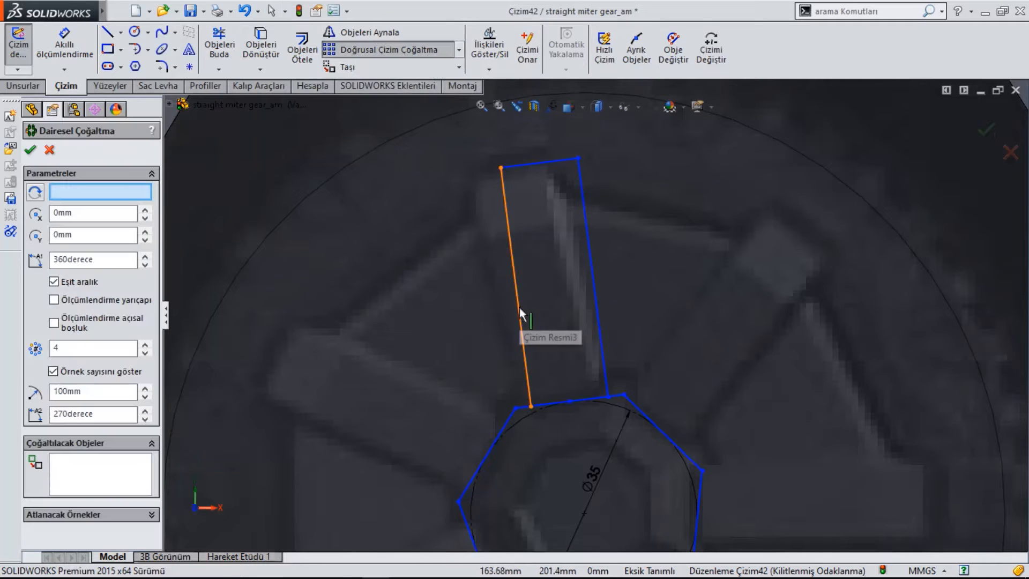
pyautogui.scroll(2, 595, 322)
pyautogui.click(604, 487)
pyautogui.scroll(3, 562, 223)
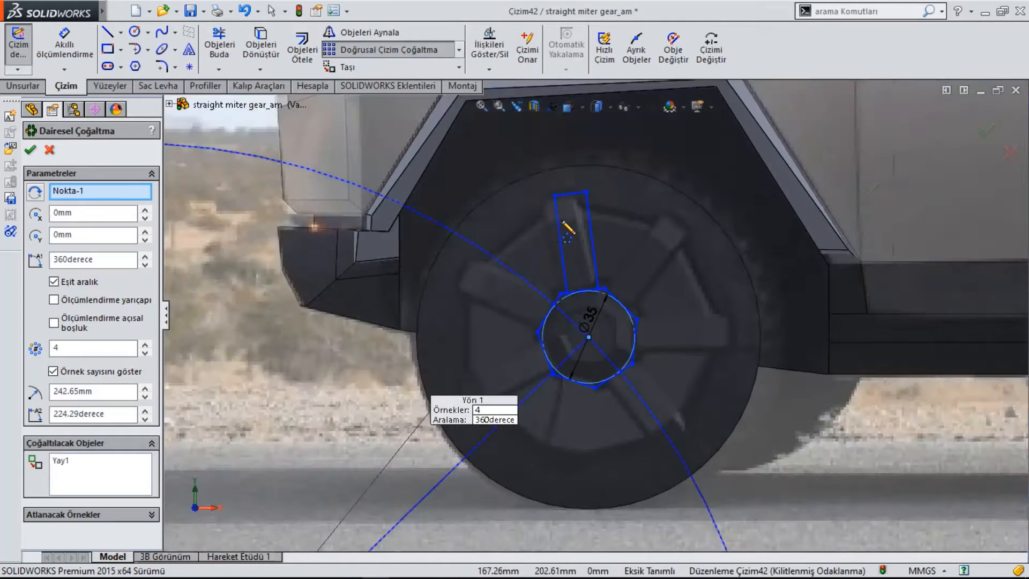
pyautogui.click(559, 247)
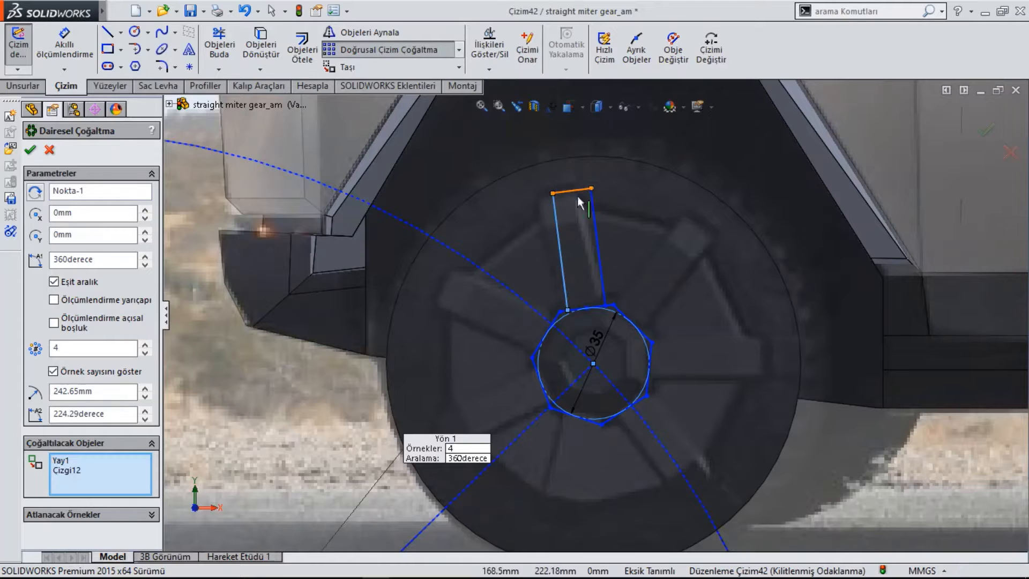
pyautogui.click(69, 194)
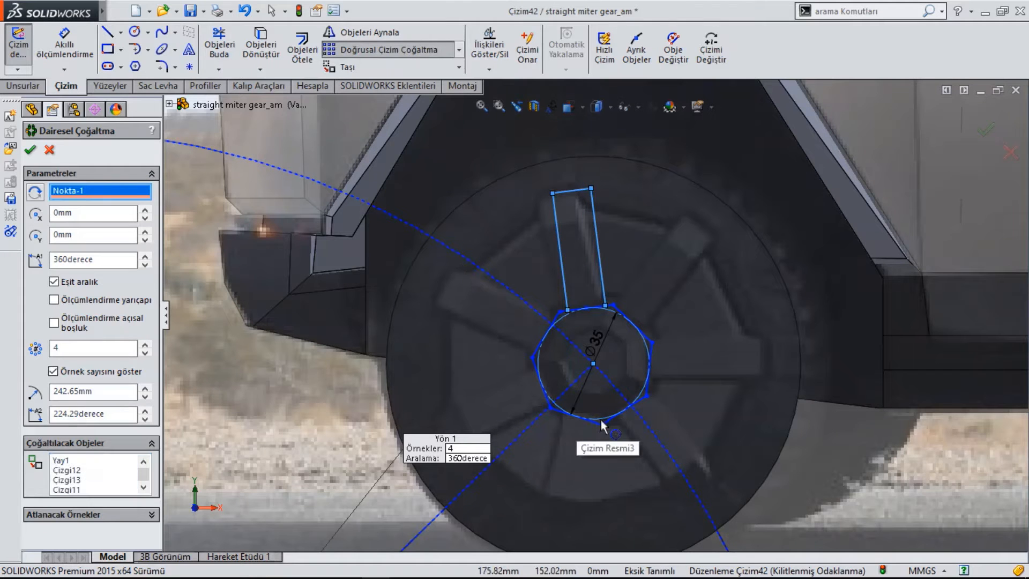
pyautogui.scroll(-2, 600, 420)
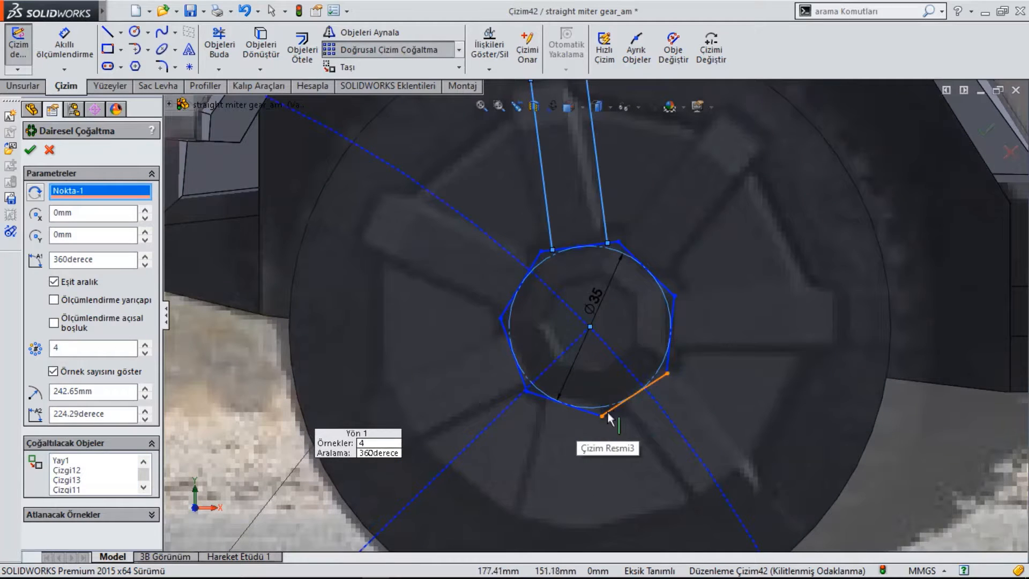
pyautogui.click(886, 390)
# Set the circular pattern to 7 spokes spaced equally over 360 degrees and apply it
pyautogui.scroll(1, 716, 309)
pyautogui.doubleClick(77, 351)
pyautogui.write('6')
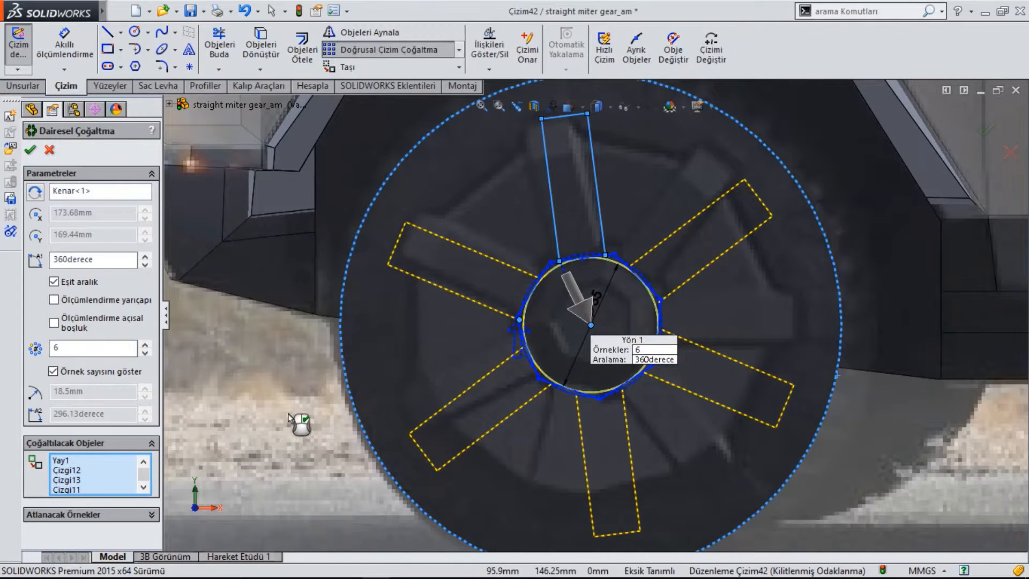
pyautogui.doubleClick(59, 348)
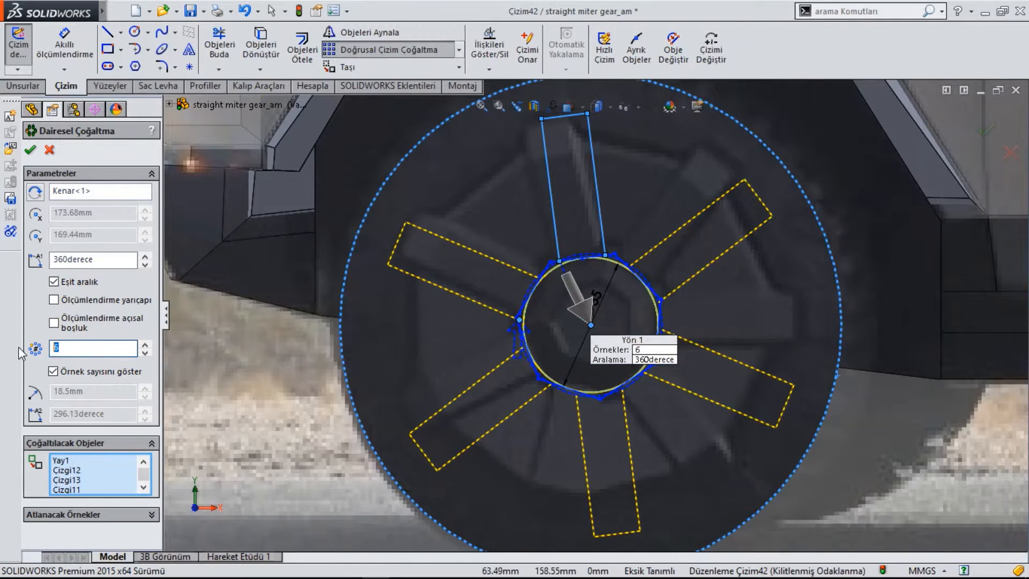
pyautogui.rightClick(282, 384)
pyautogui.scroll(3, 455, 278)
pyautogui.scroll(-3, 640, 301)
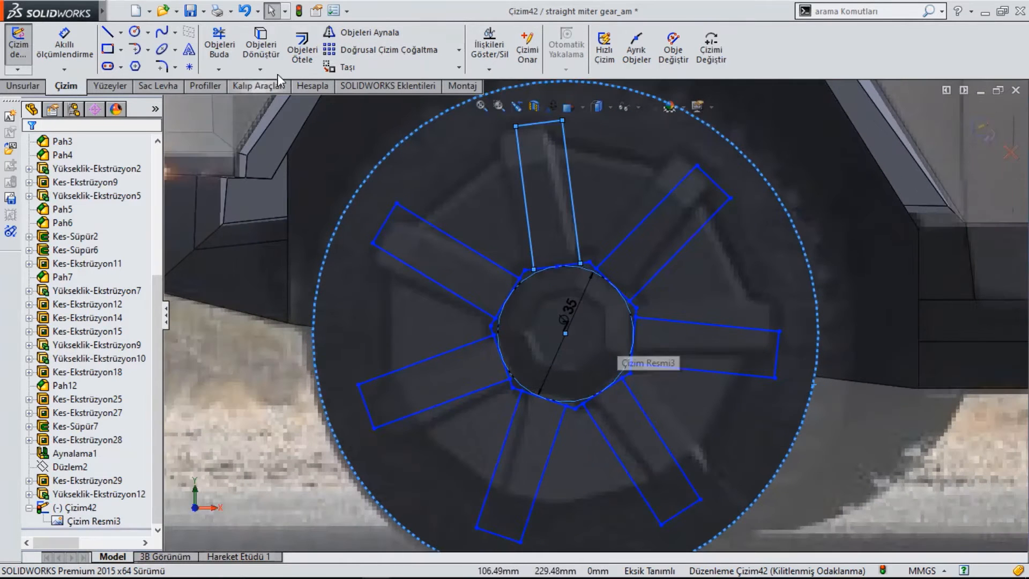
# Trim the heptagon's side segments at the base of each spoke to merge the spokes and hub into one outline
pyautogui.click(219, 48)
pyautogui.scroll(-5, 577, 278)
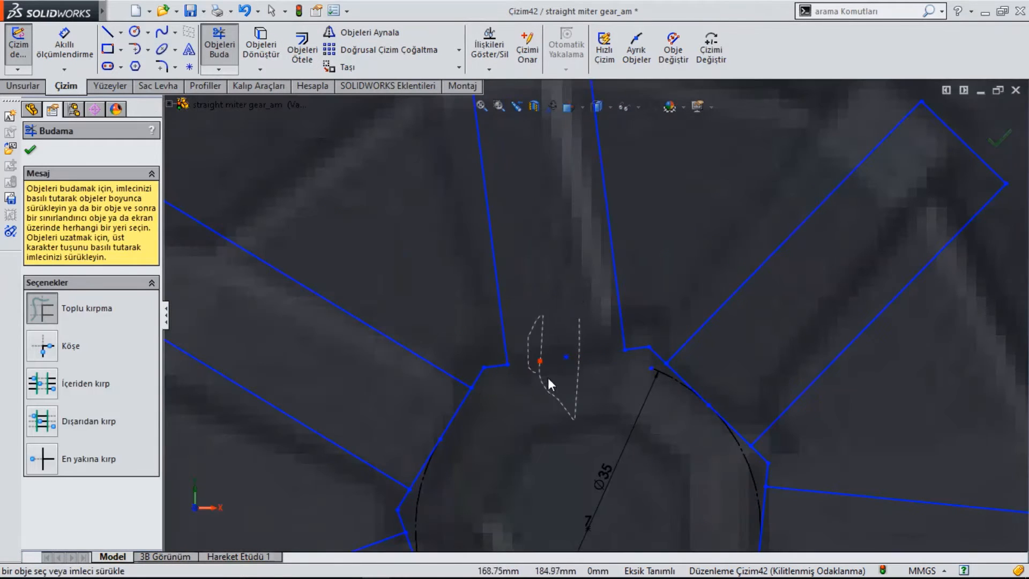
pyautogui.scroll(3, 712, 449)
pyautogui.scroll(-3, 680, 467)
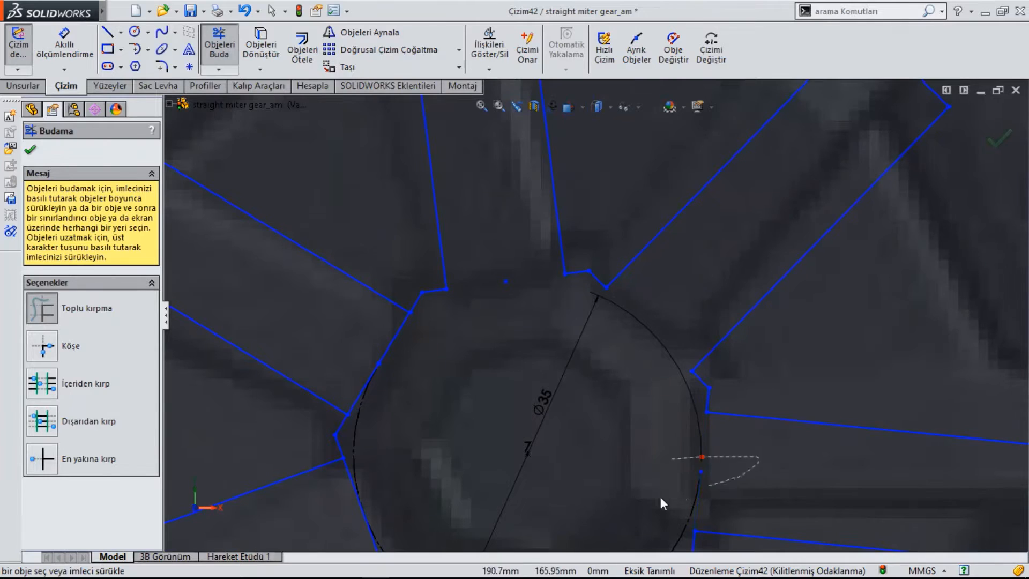
pyautogui.scroll(3, 660, 497)
pyautogui.scroll(-2, 613, 425)
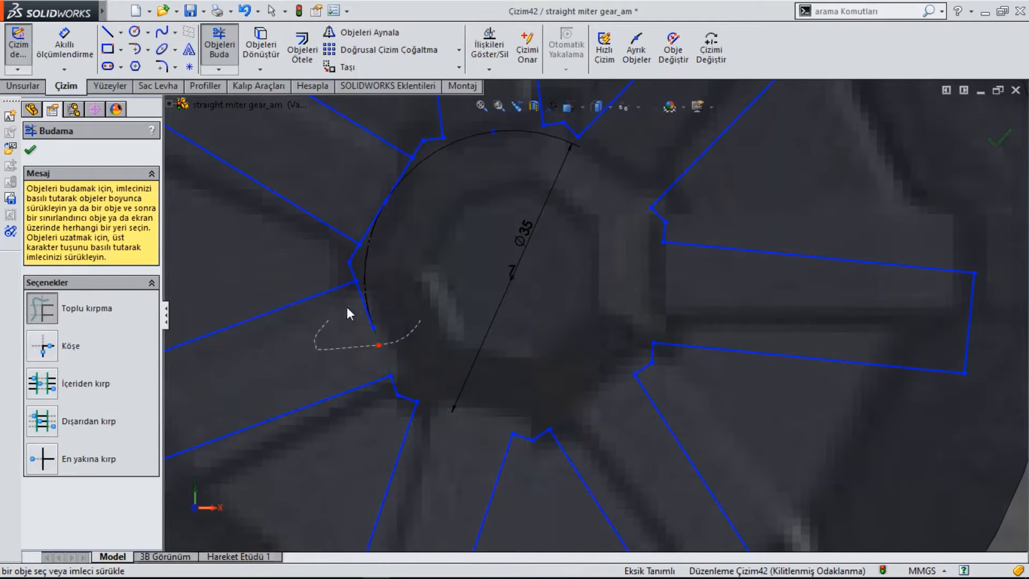
# Extrude the spoke and hub outline 5 mm out from the wheel face, merging the result
pyautogui.scroll(5, 501, 229)
pyautogui.click(24, 85)
pyautogui.click(30, 51)
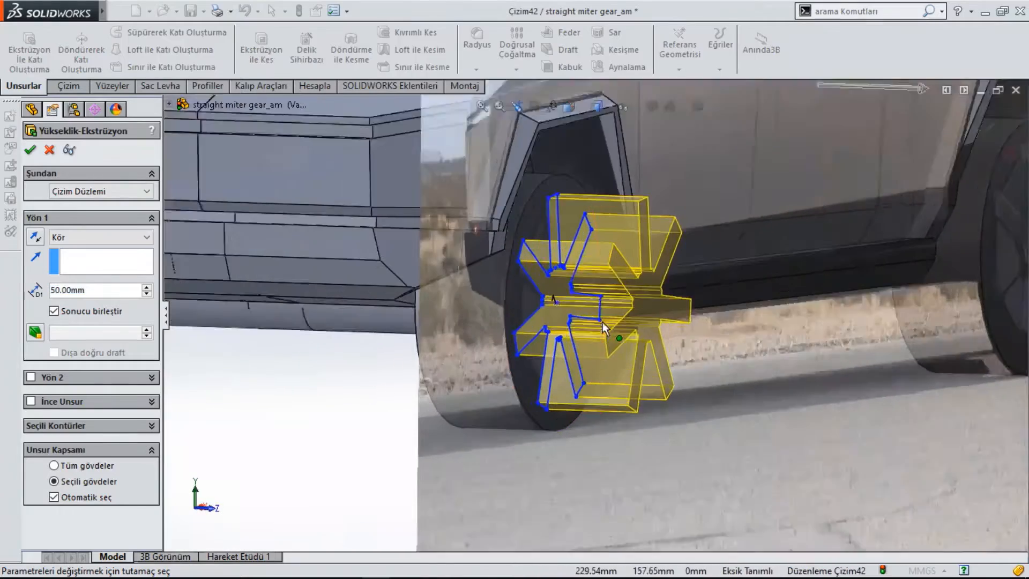
pyautogui.write('5')
pyautogui.press('Return')
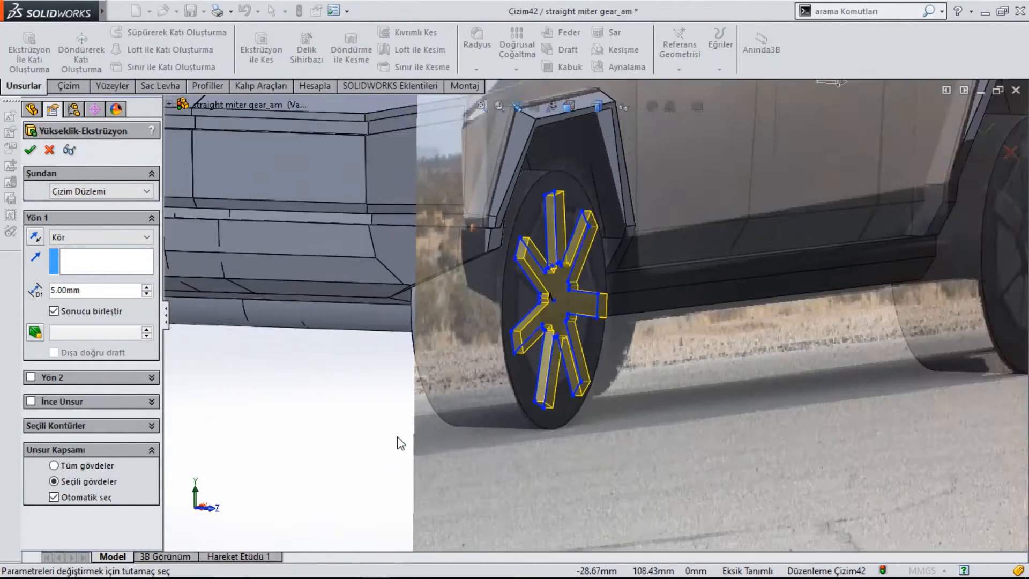
pyautogui.moveTo(400, 442)
pyautogui.mouseDown(button='middle')
pyautogui.moveTo(420, 436)
pyautogui.moveTo(394, 440)
pyautogui.mouseUp(button='middle')
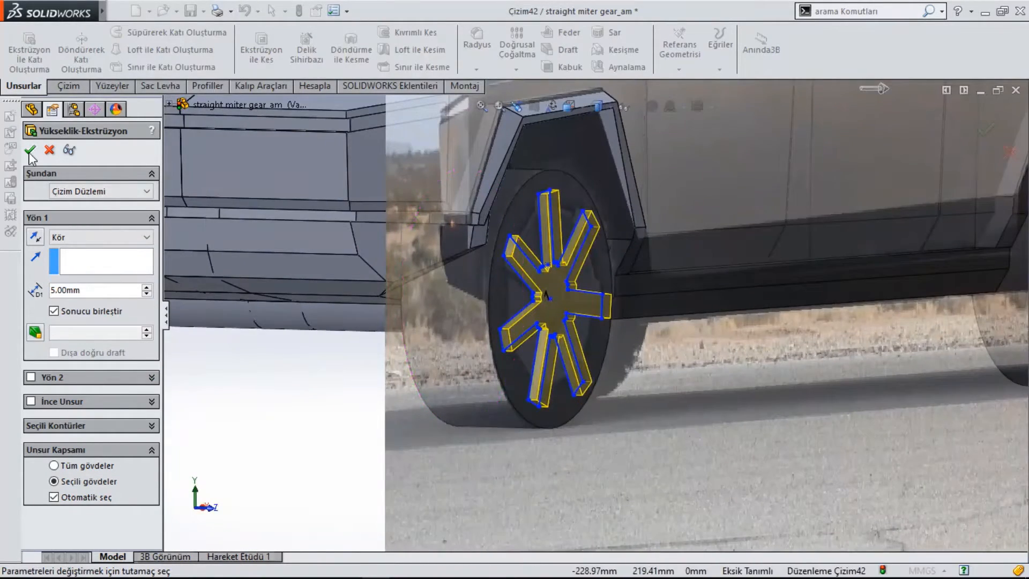
pyautogui.press('Return')
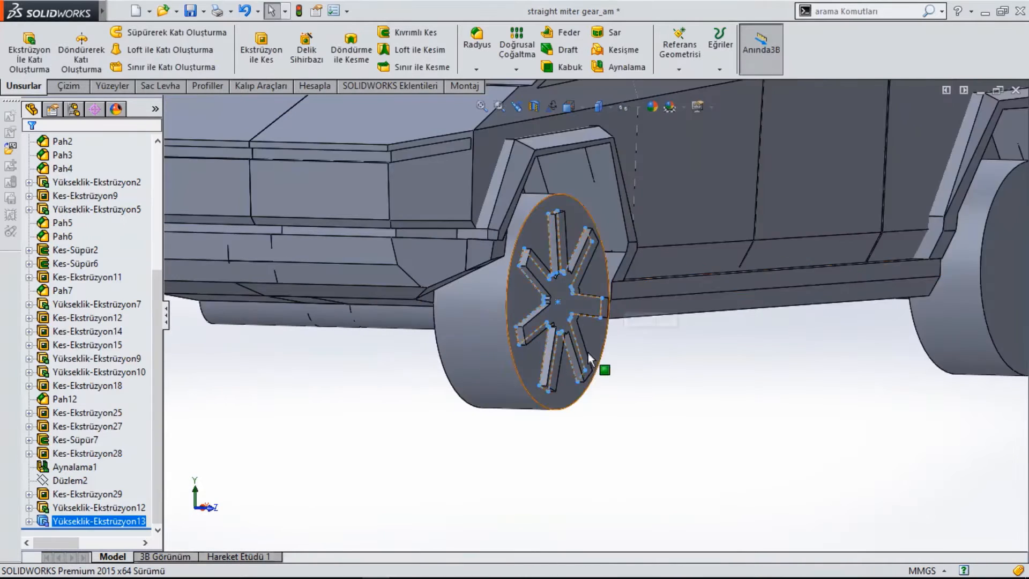
# Start a chamfer on the uppermost spoke's outer end edge, with reversed direction, 5 mm distance and a 30-degree angle
pyautogui.click(476, 68)
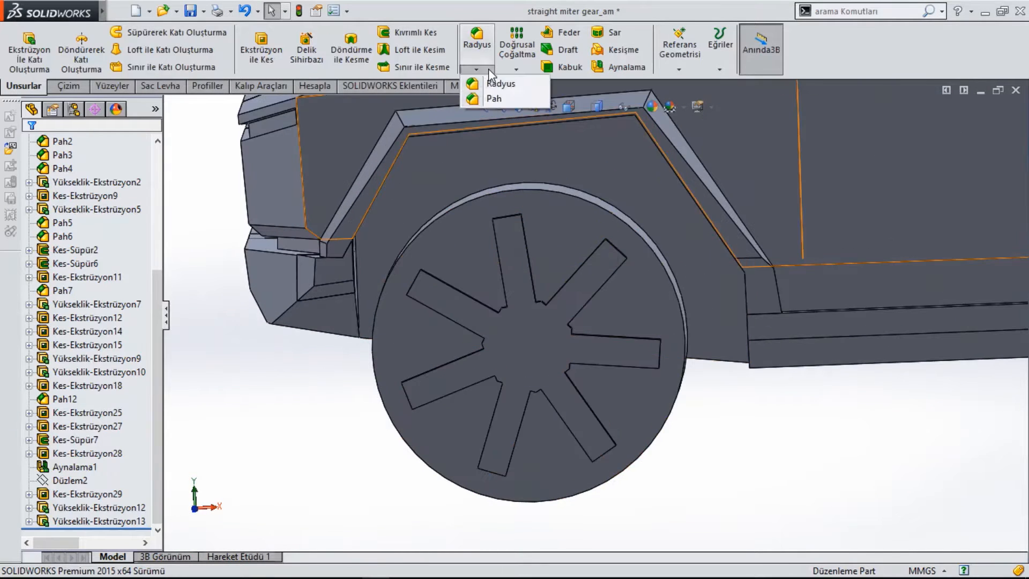
pyautogui.click(496, 94)
pyautogui.scroll(5, 563, 311)
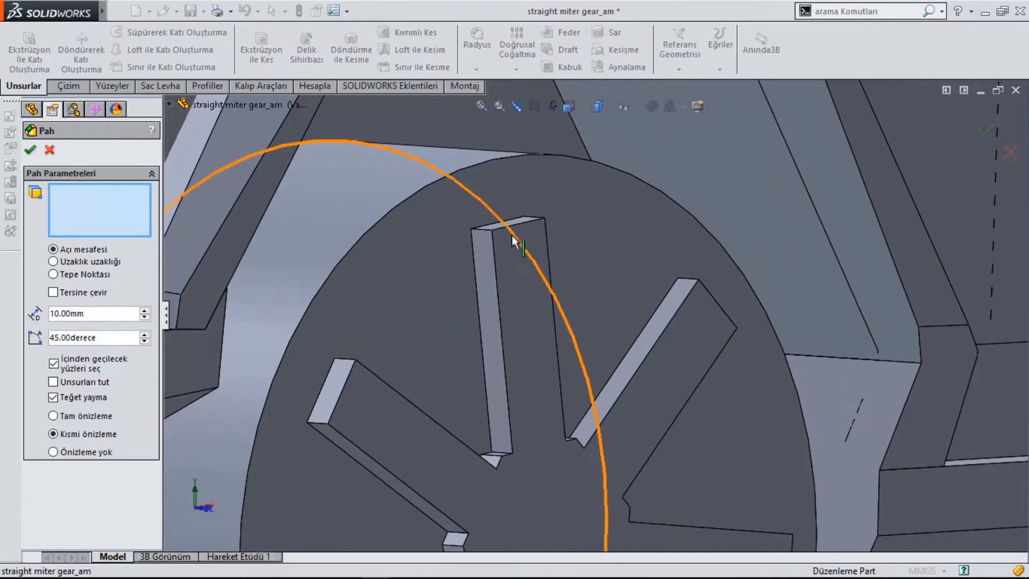
pyautogui.click(537, 236)
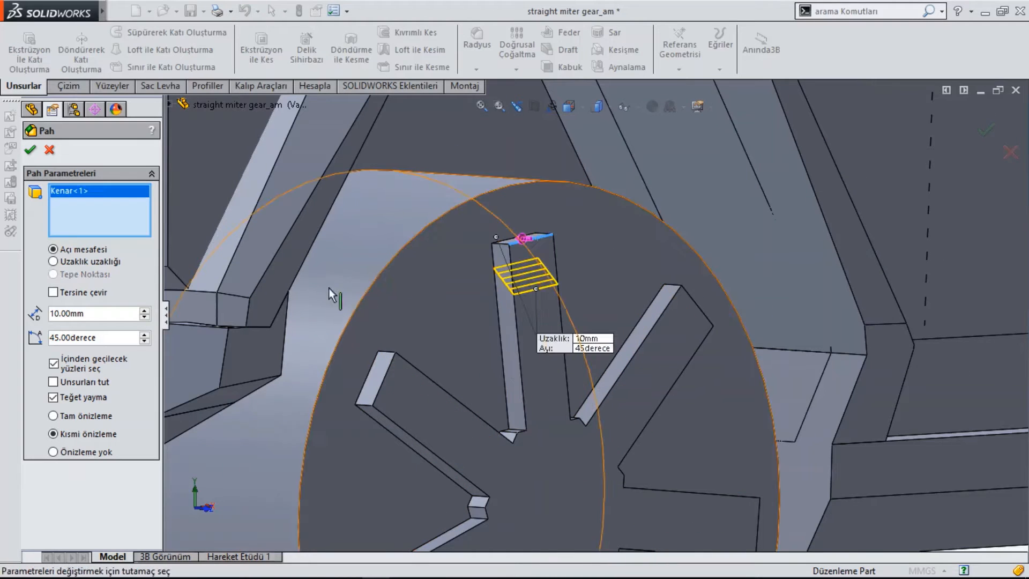
pyautogui.write('30')
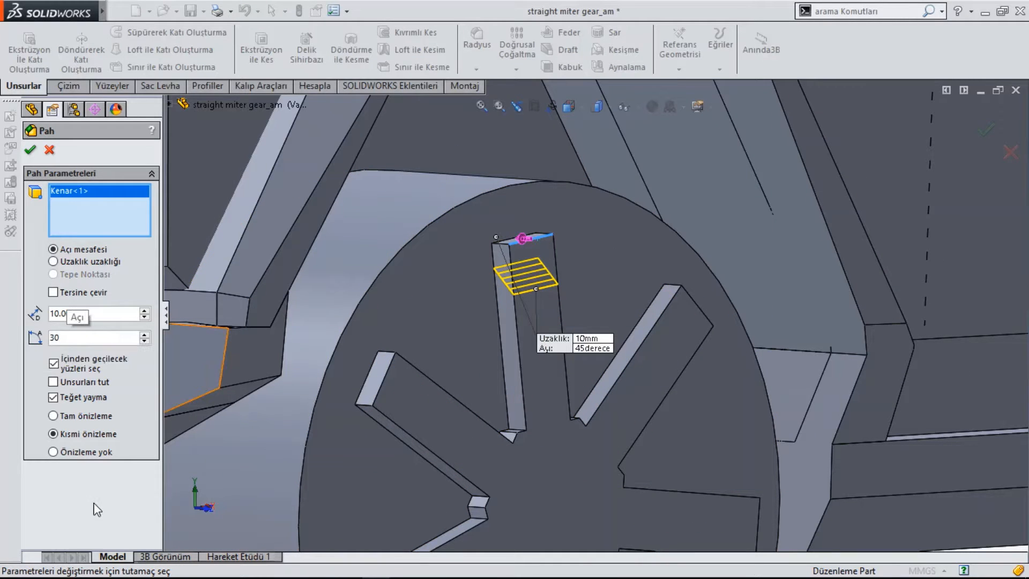
pyautogui.click(138, 291)
pyautogui.click(104, 314)
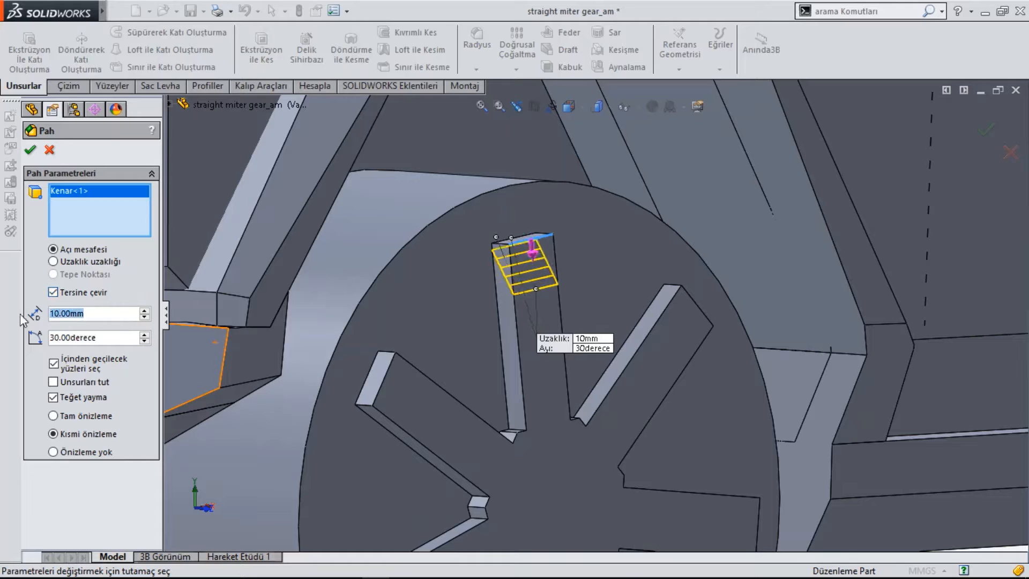
pyautogui.write('5')
pyautogui.press('Escape')
pyautogui.press('Return')
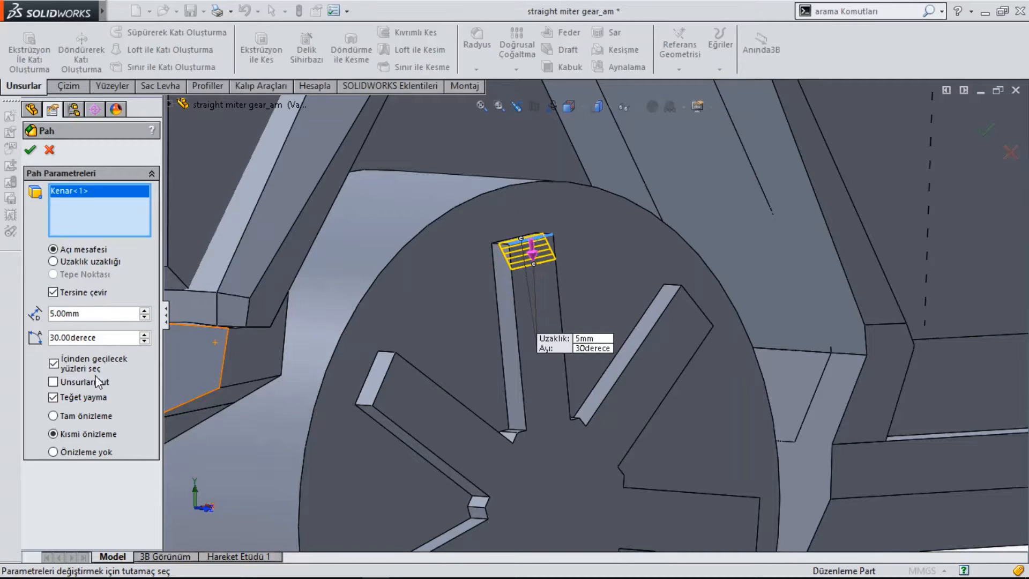
# Change the spoke-end chamfer to a 10-degree angle and an 8 mm distance
pyautogui.write('10')
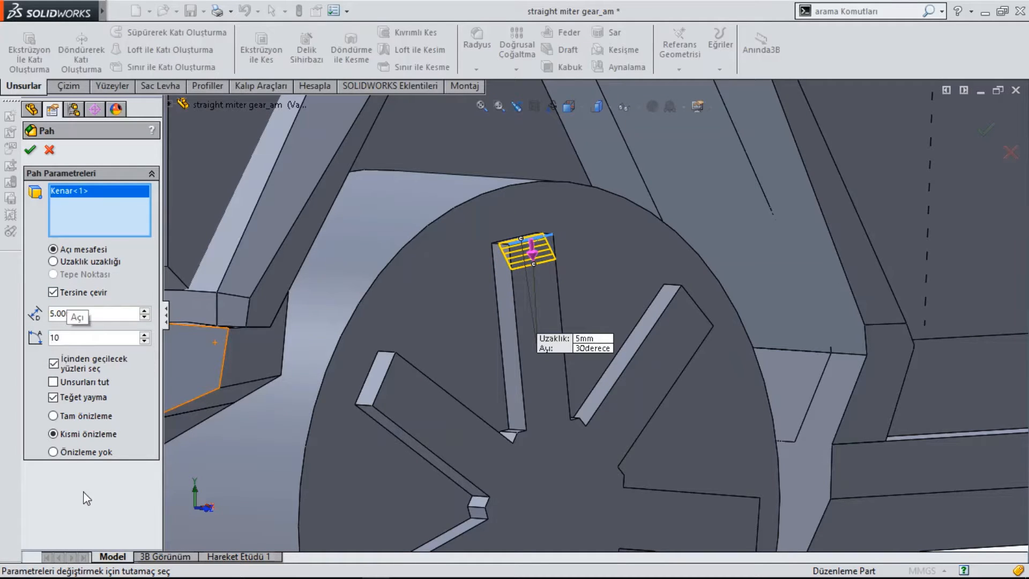
pyautogui.press('Return')
pyautogui.scroll(10, 401, 402)
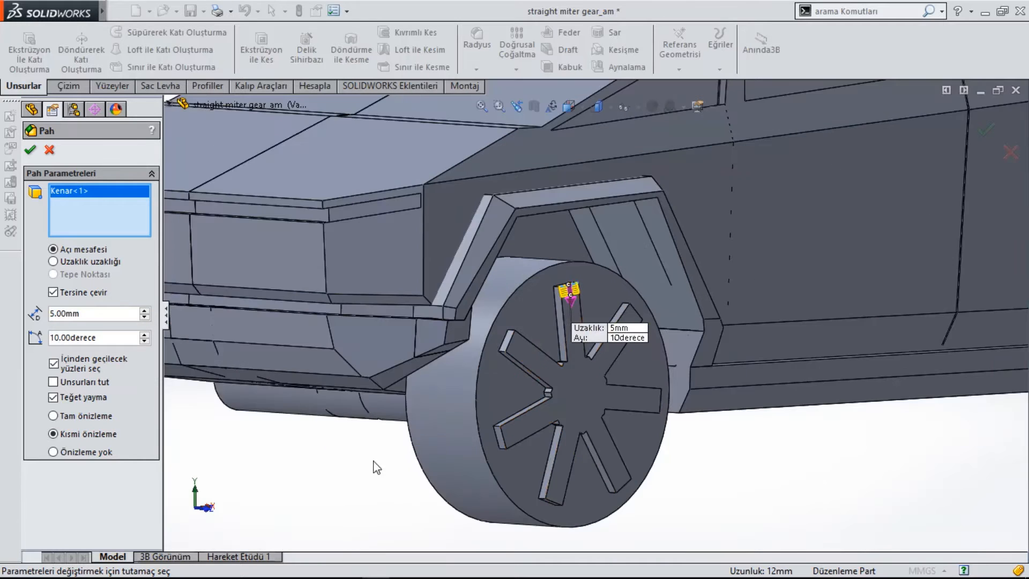
pyautogui.scroll(-15, 526, 307)
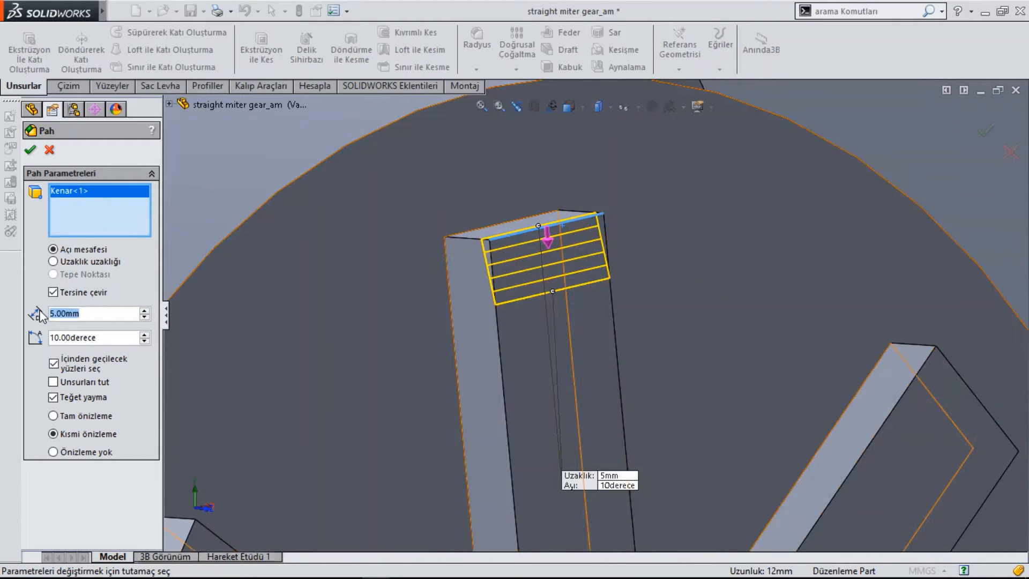
pyautogui.write('8')
pyautogui.press('Return')
pyautogui.scroll(5, 650, 337)
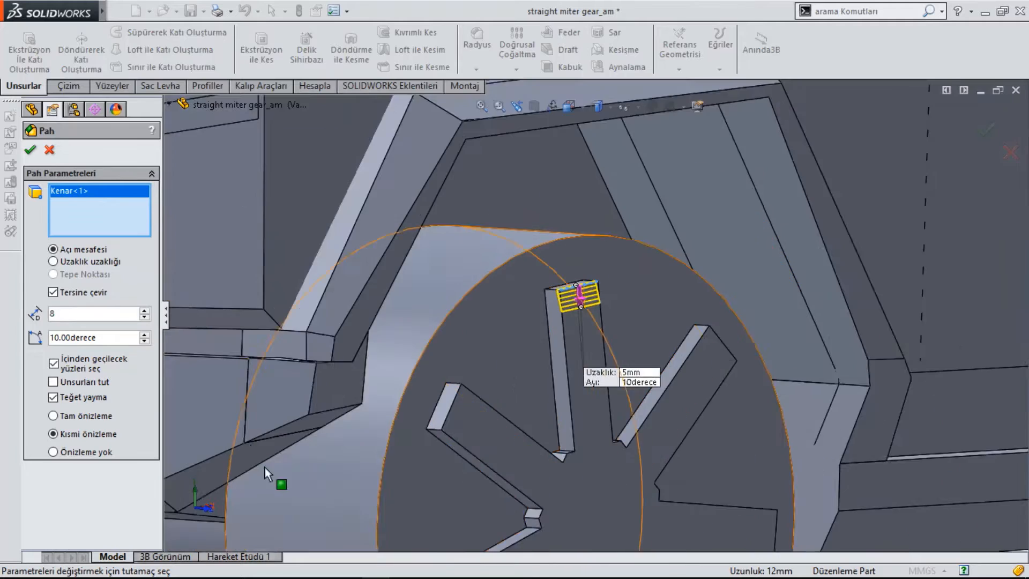
pyautogui.scroll(-8, 599, 319)
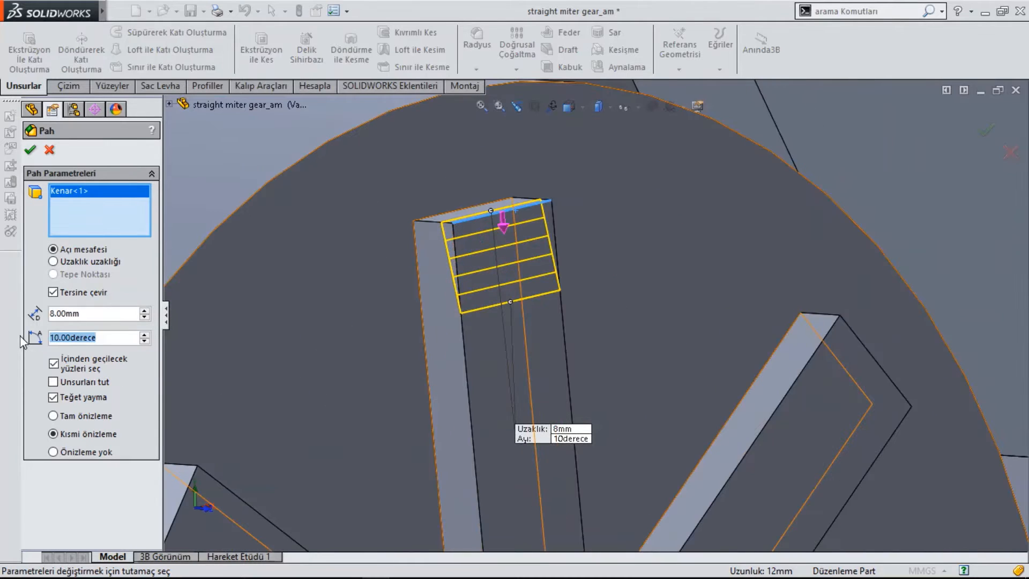
# Try a 15-degree angle for the spoke-end chamfer and check its preview
pyautogui.write('15')
pyautogui.scroll(10, 561, 445)
pyautogui.press('Return')
pyautogui.scroll(-12, 642, 357)
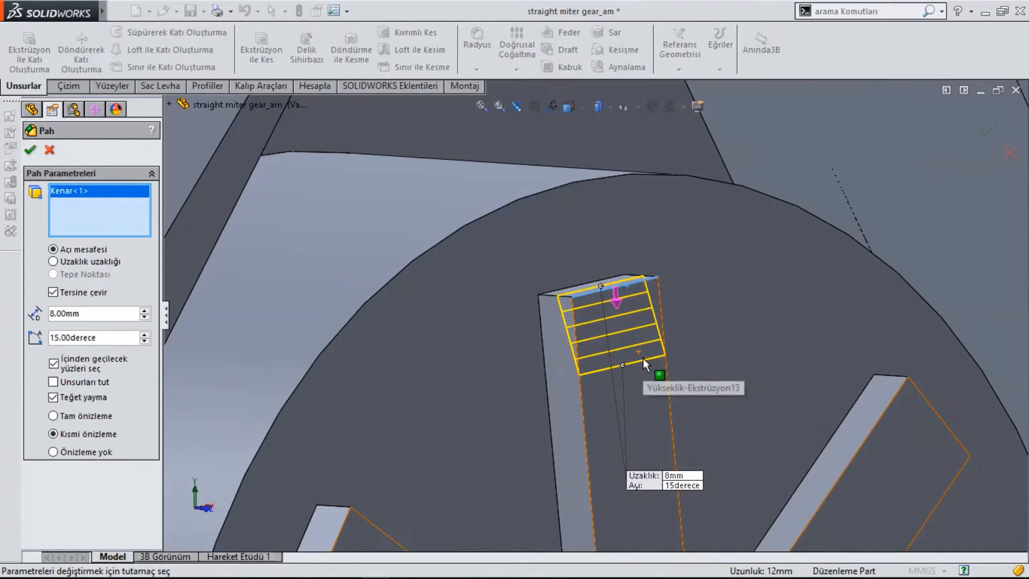
pyautogui.scroll(8, 637, 384)
pyautogui.scroll(-10, 625, 376)
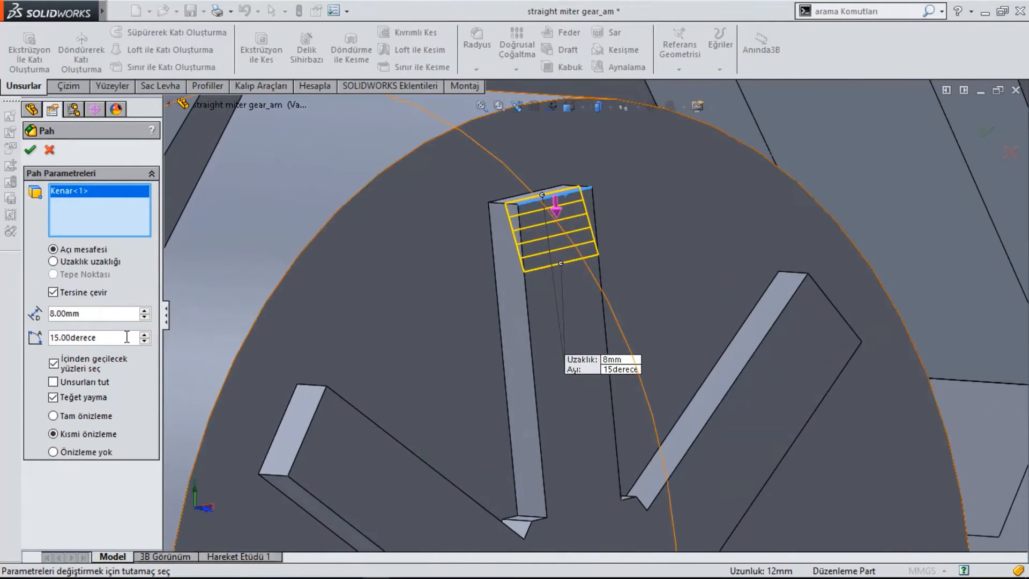
# Set the spoke-end chamfer's angle to 18 degrees and check its preview
pyautogui.moveTo(62, 339); pyautogui.dragTo(54, 337)
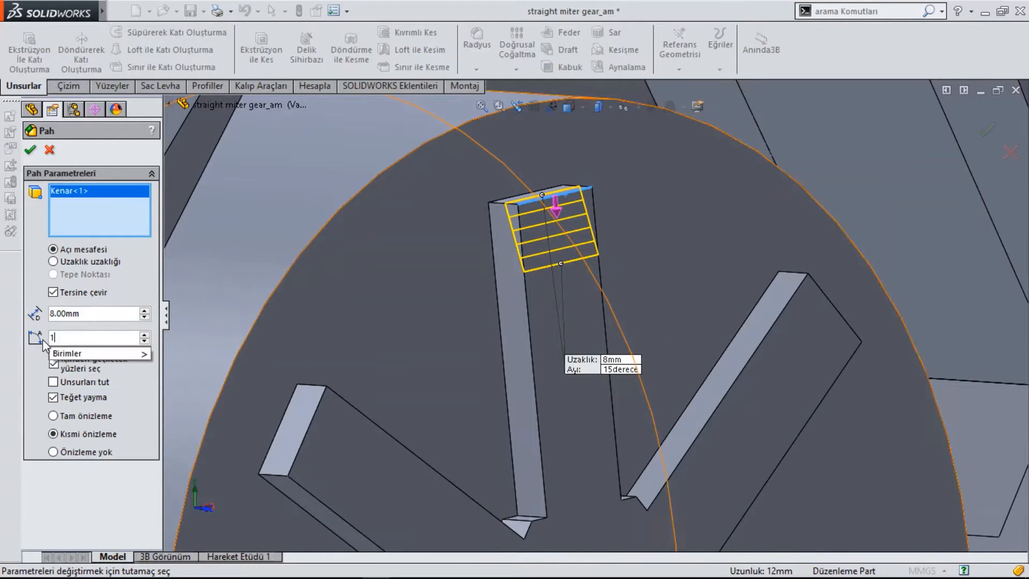
pyautogui.write('8')
pyautogui.press('Return')
pyautogui.scroll(10, 517, 204)
pyautogui.scroll(-12, 583, 319)
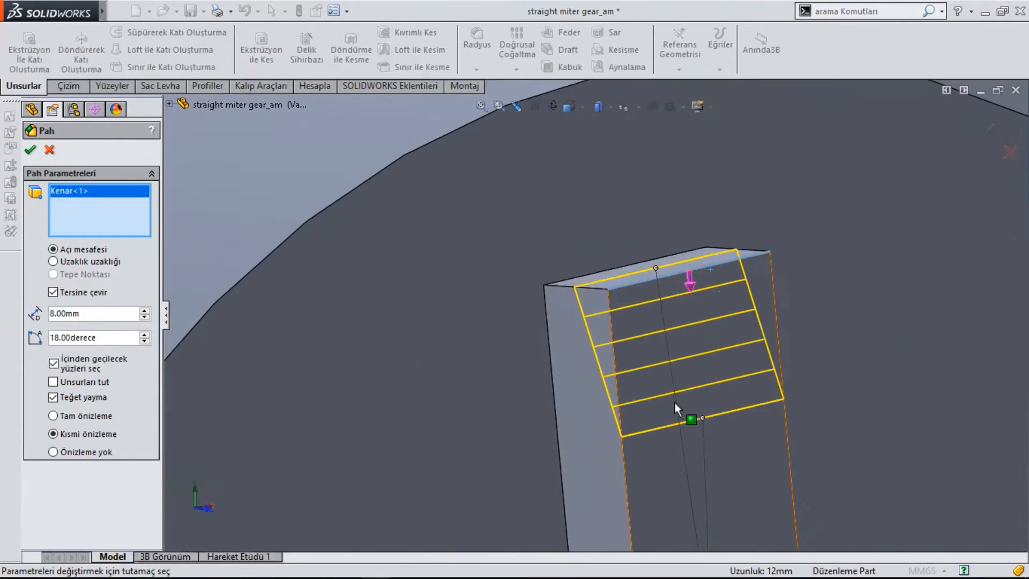
pyautogui.scroll(6, 674, 401)
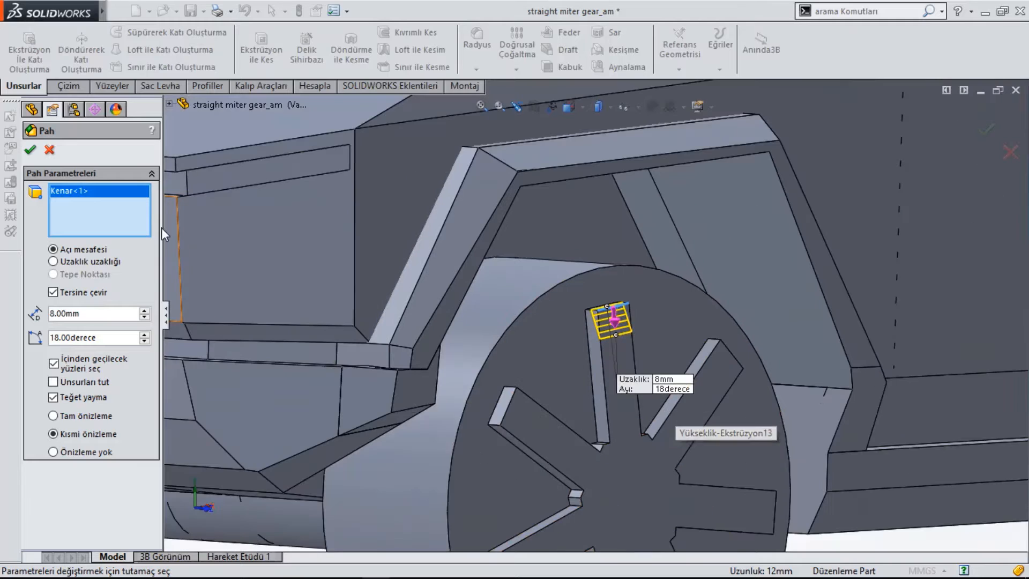
# Add the outer end edges of the other six spokes to the chamfer and apply it
pyautogui.click(513, 416)
pyautogui.scroll(5, 512, 416)
pyautogui.scroll(-5, 504, 399)
pyautogui.click(504, 399)
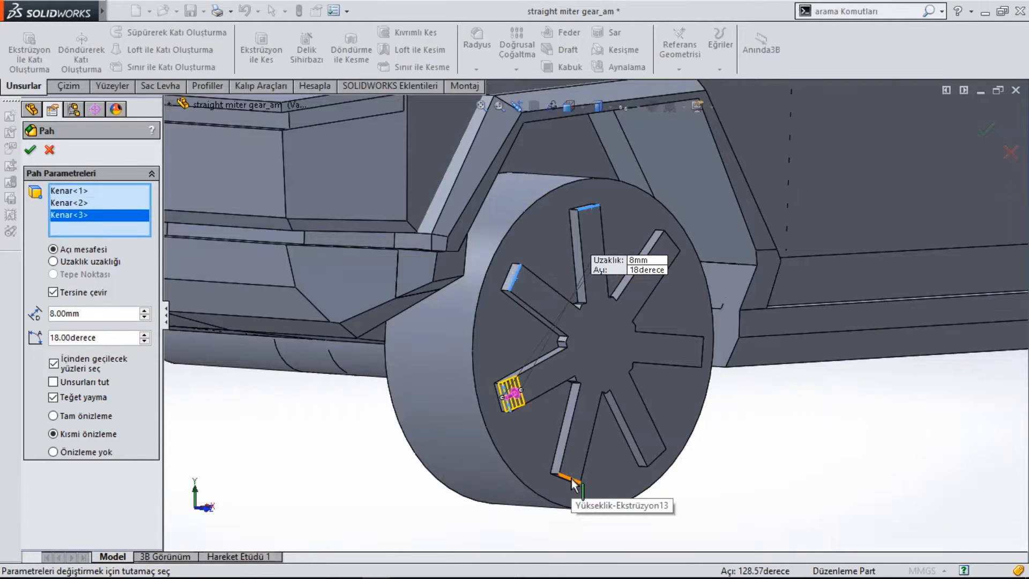
pyautogui.click(571, 475)
pyautogui.click(655, 460)
pyautogui.click(696, 348)
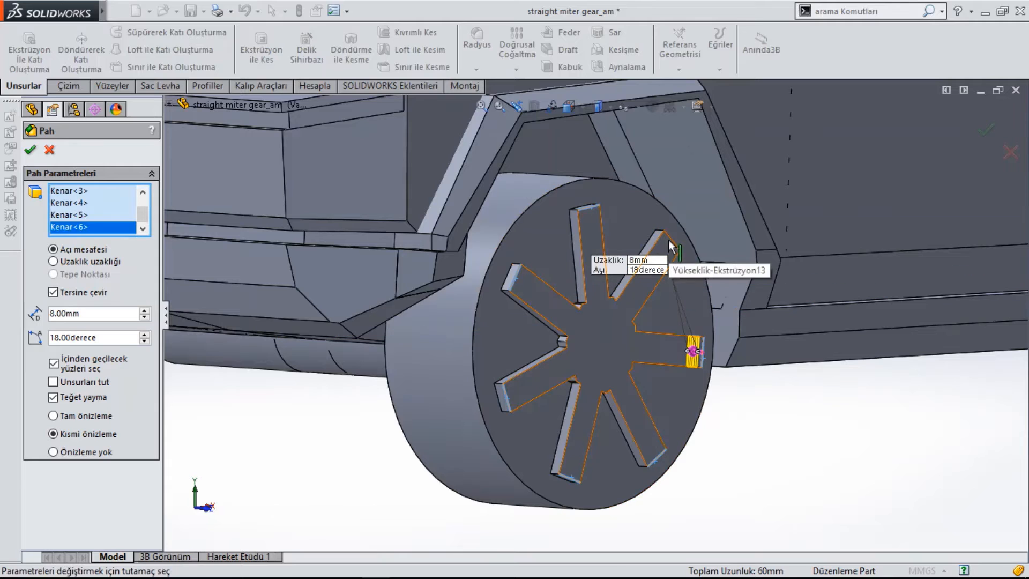
pyautogui.click(31, 151)
# Face the wheel squarely and open a sketch on the flat front face of the spokes and hub
pyautogui.scroll(-3, 693, 404)
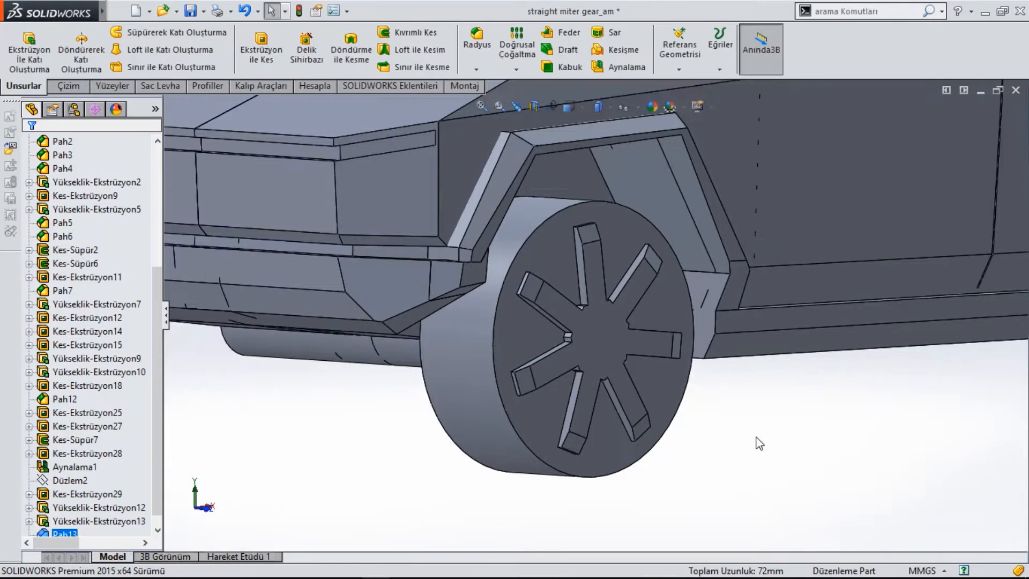
pyautogui.moveTo(757, 441); pyautogui.dragTo(641, 433, button='middle')
pyautogui.hotkey('ctrl', '8')
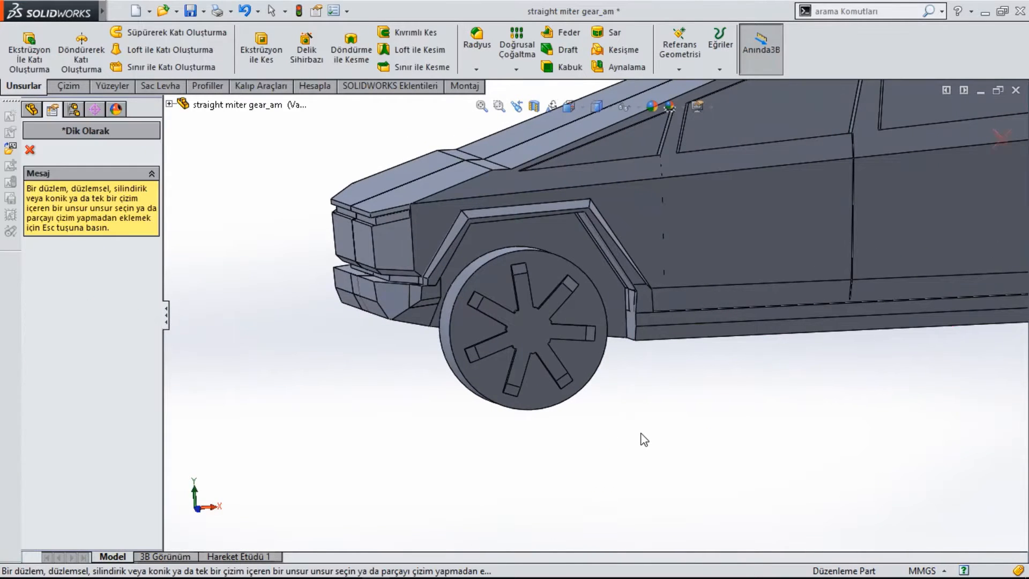
pyautogui.click(581, 364)
pyautogui.click(546, 424)
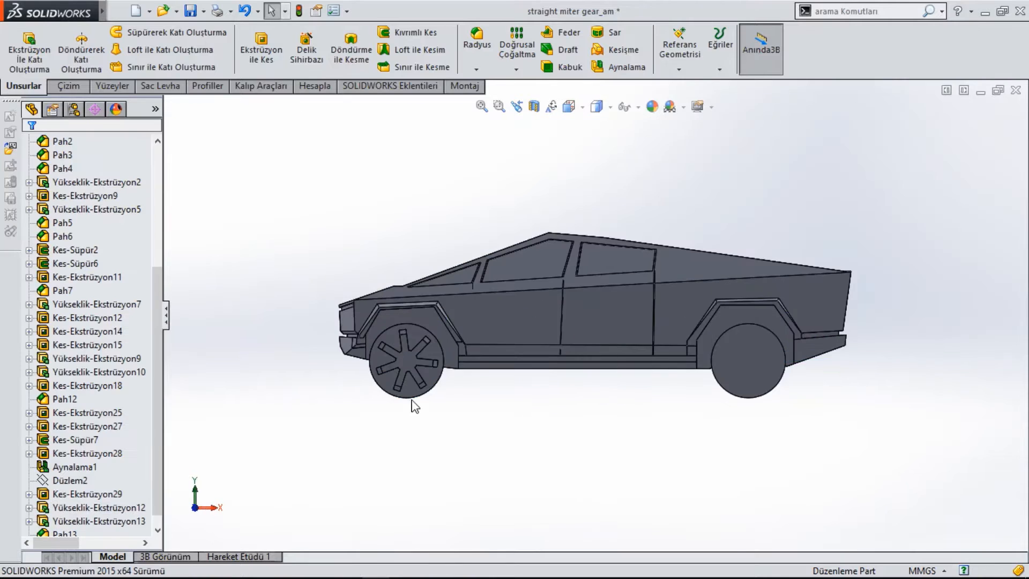
pyautogui.scroll(-6, 410, 396)
pyautogui.scroll(3, 487, 336)
pyautogui.scroll(-2, 530, 303)
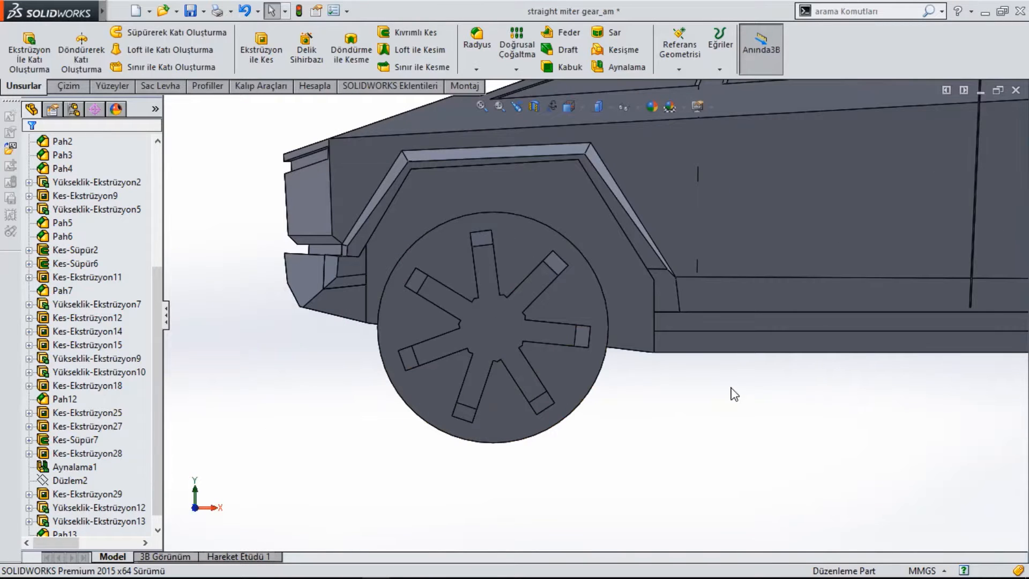
pyautogui.click(505, 329)
pyautogui.click(604, 268)
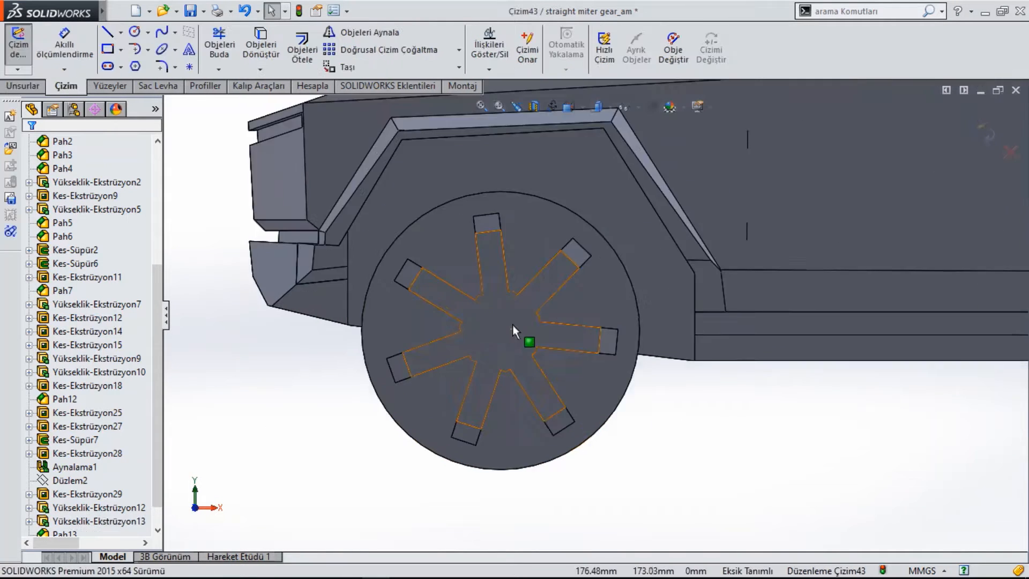
# Sketch a seven-sided polygon around an inscribed circle of about 35 mm diameter, centred on the wheel hub
pyautogui.scroll(-3, 600, 337)
pyautogui.click(135, 66)
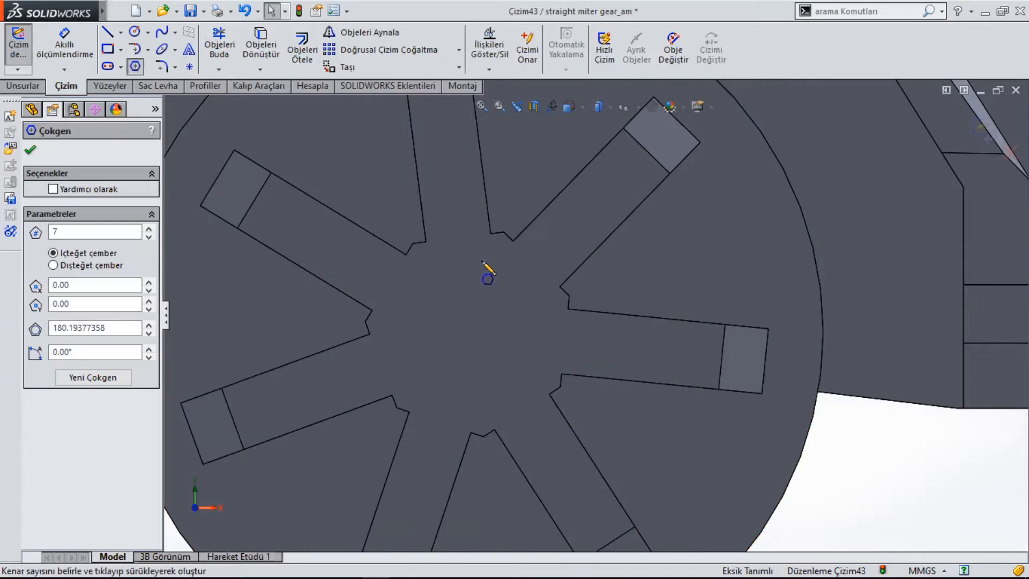
pyautogui.scroll(2, 573, 306)
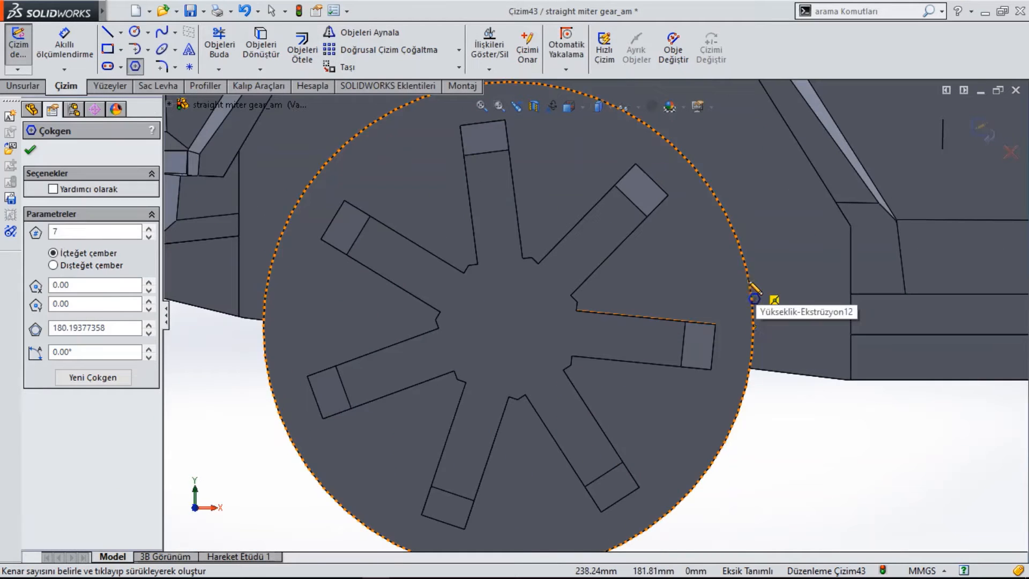
pyautogui.click(508, 326)
pyautogui.scroll(-5, 551, 287)
pyautogui.click(593, 298)
pyautogui.scroll(6, 544, 388)
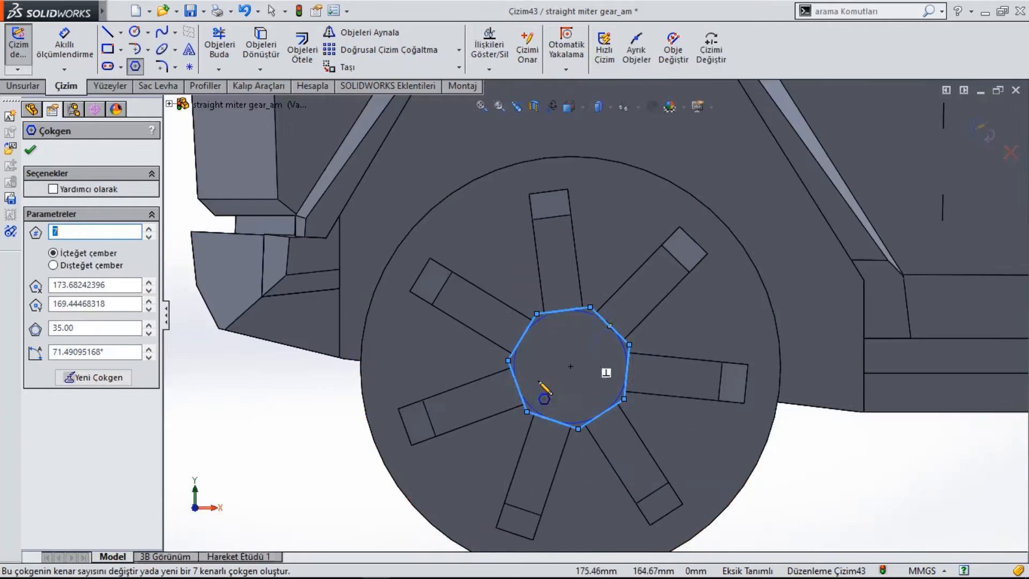
pyautogui.scroll(-3, 609, 384)
pyautogui.press('Escape')
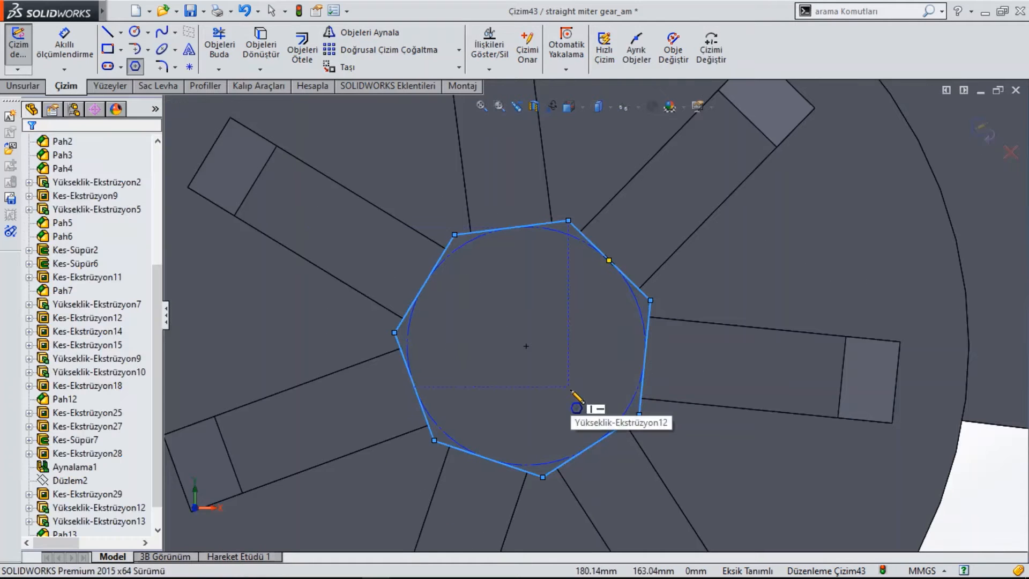
# Extrude the heptagon 9 mm outward from the hub face, merging the result
pyautogui.click(22, 88)
pyautogui.click(29, 50)
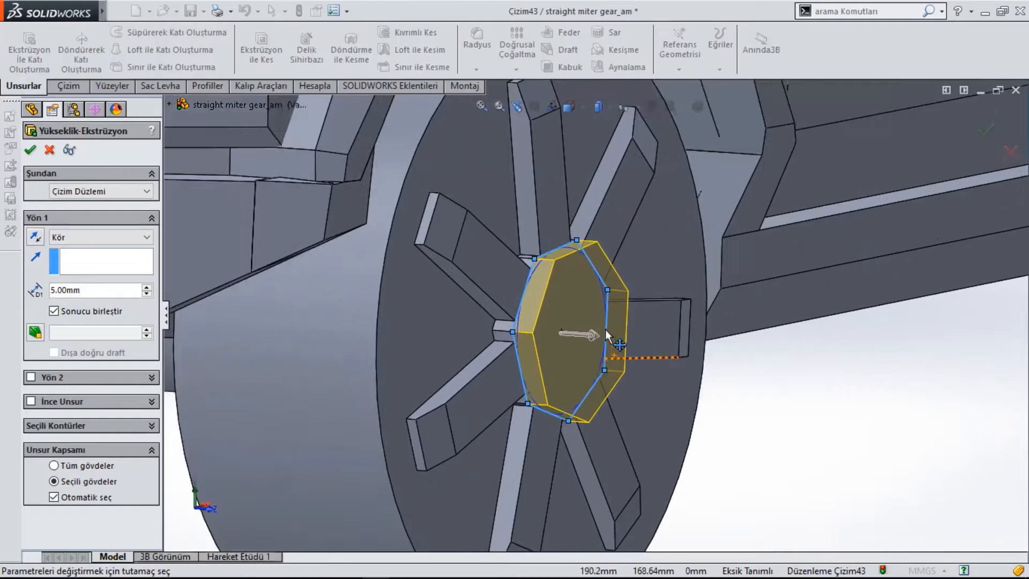
pyautogui.click(592, 334)
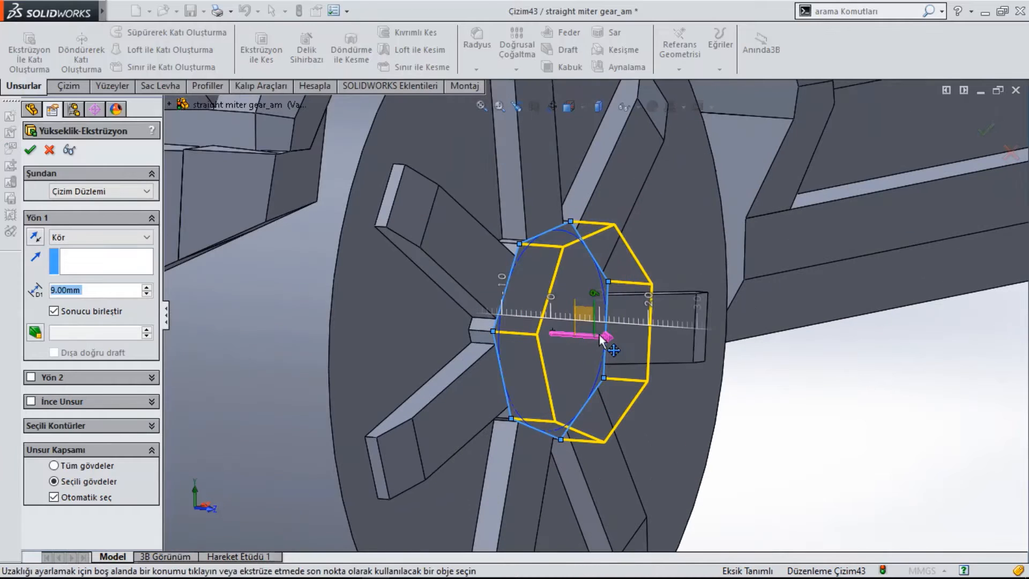
pyautogui.click(593, 339)
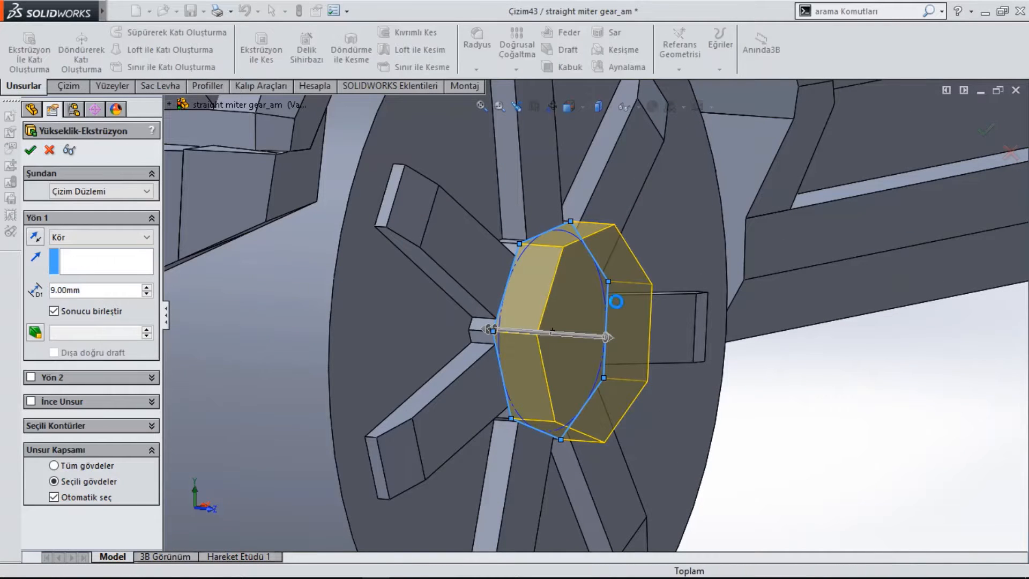
pyautogui.press('Return')
pyautogui.scroll(2, 777, 364)
# Start a chamfer on one front edge of the heptagonal hub with a 3 mm distance and a 60° angle
pyautogui.click(477, 69)
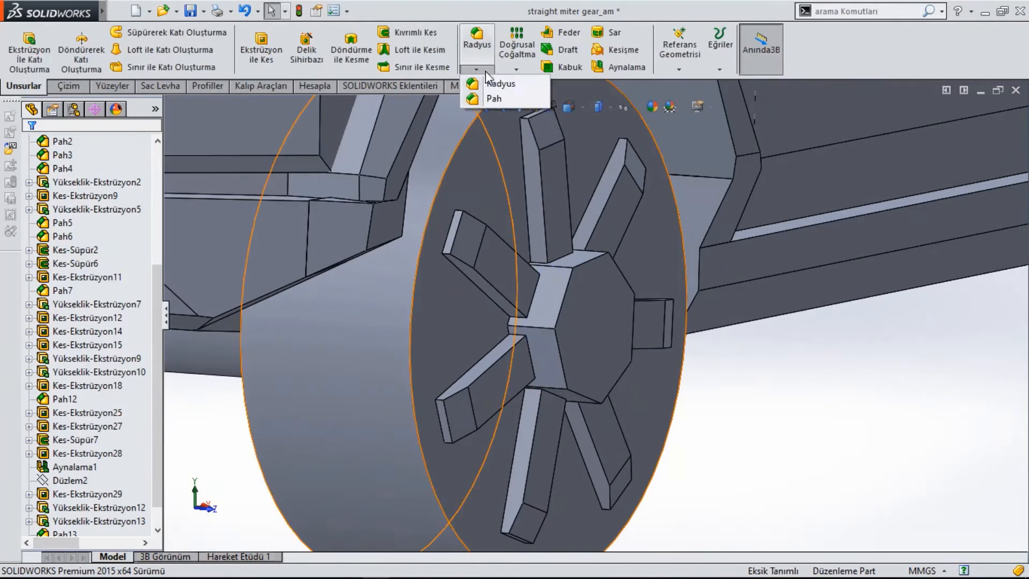
pyautogui.click(494, 99)
pyautogui.click(561, 307)
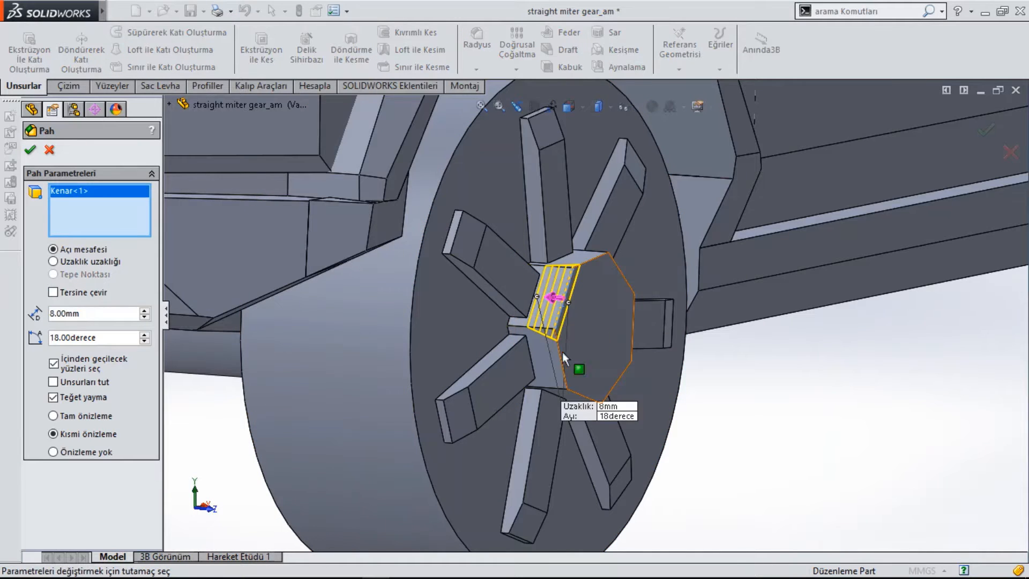
pyautogui.scroll(-2, 541, 327)
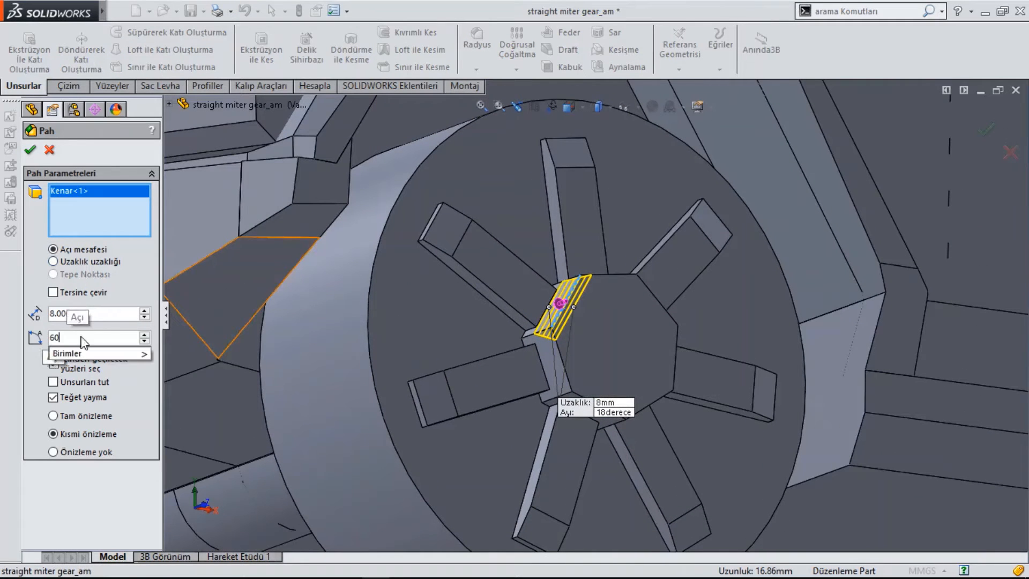
pyautogui.scroll(4, 774, 548)
pyautogui.scroll(-4, 750, 536)
pyautogui.moveTo(584, 412); pyautogui.dragTo(557, 235, button='middle')
pyautogui.click(47, 314)
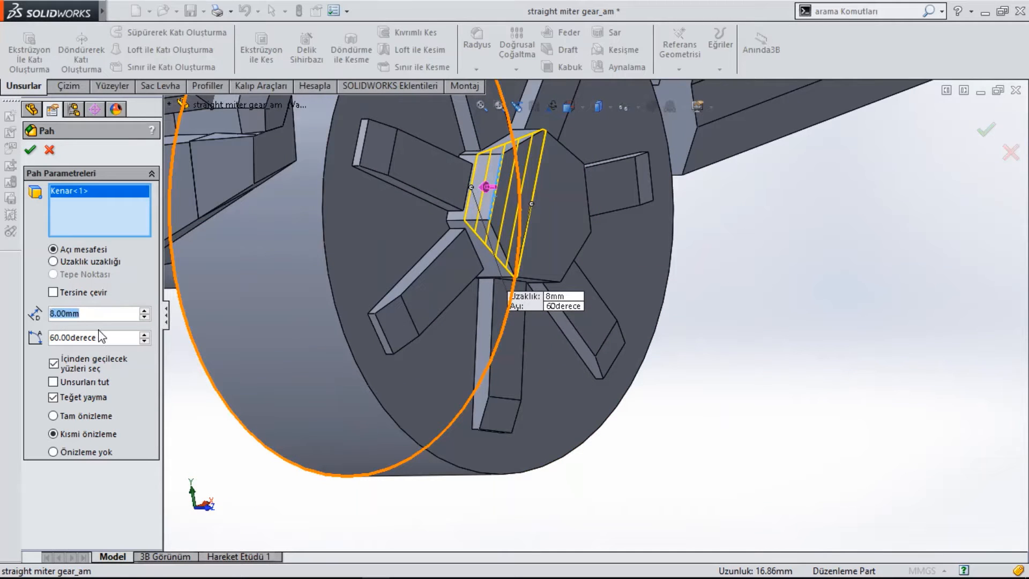
pyautogui.write('3')
pyautogui.press('Return')
# Add the adjacent front edge of the hub and set the chamfer to a 5 mm distance and a 60° angle
pyautogui.scroll(-3, 541, 257)
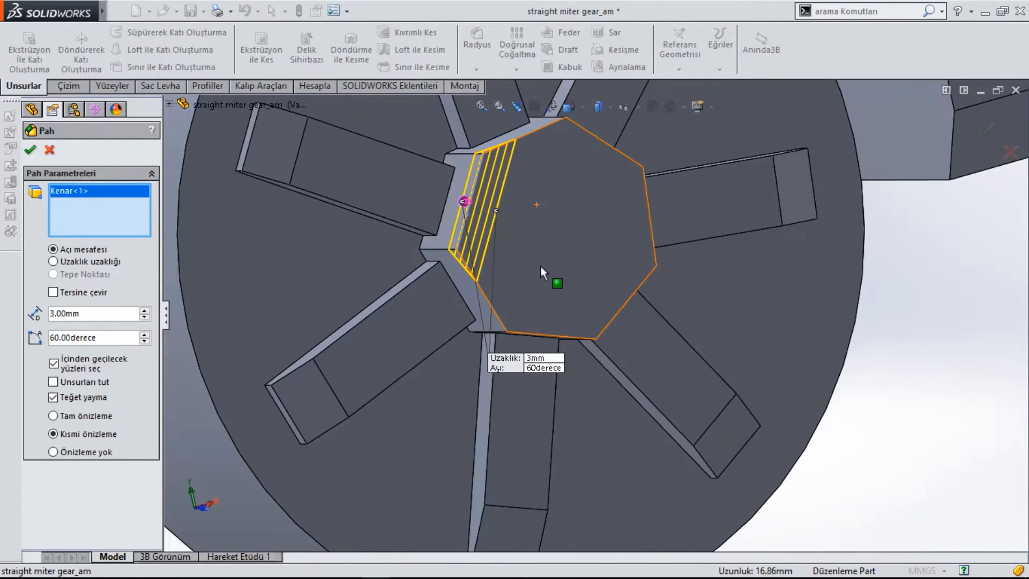
pyautogui.moveTo(540, 265); pyautogui.dragTo(559, 248, button='middle')
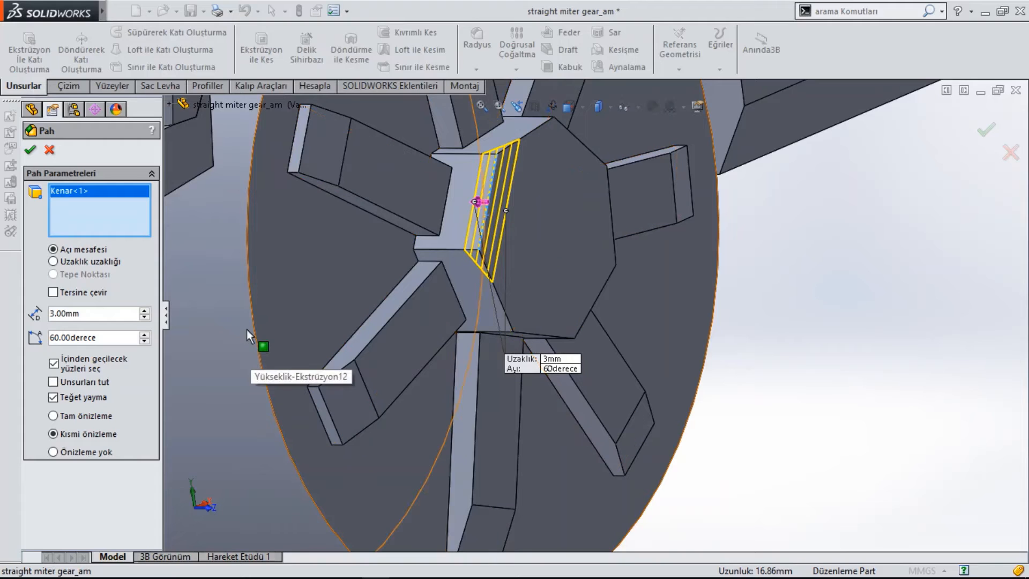
pyautogui.click(512, 132)
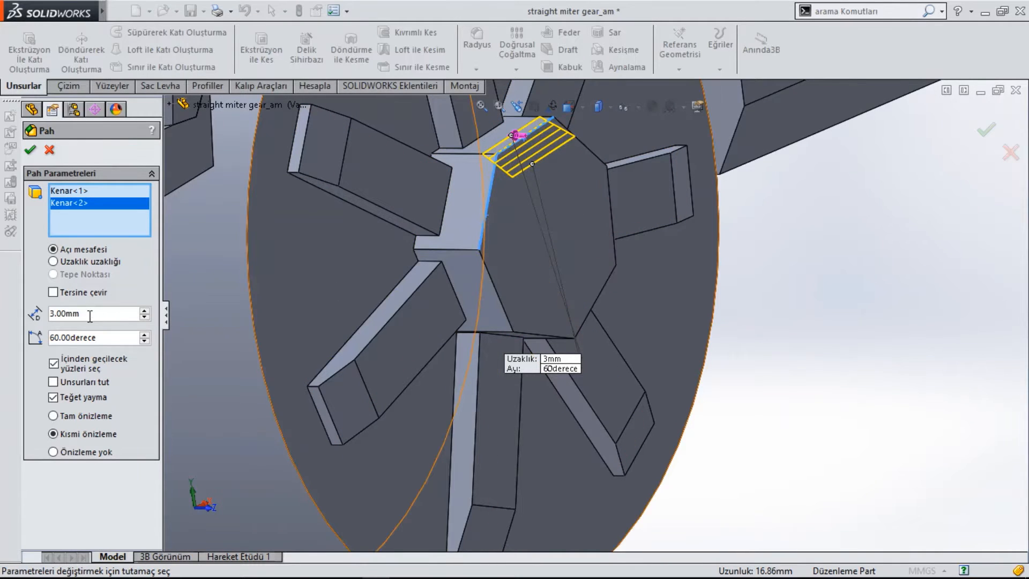
pyautogui.click(105, 336)
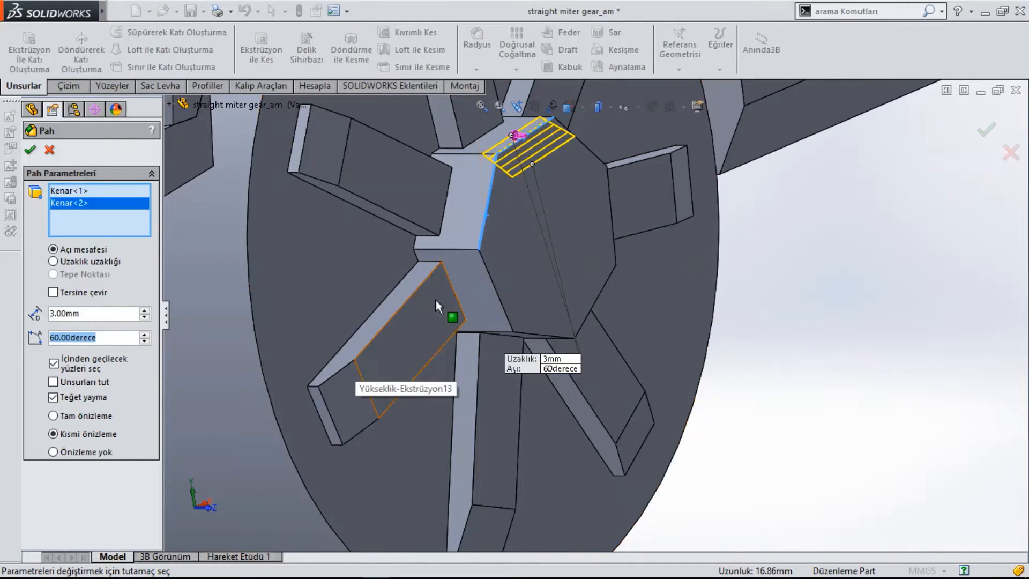
pyautogui.write('50')
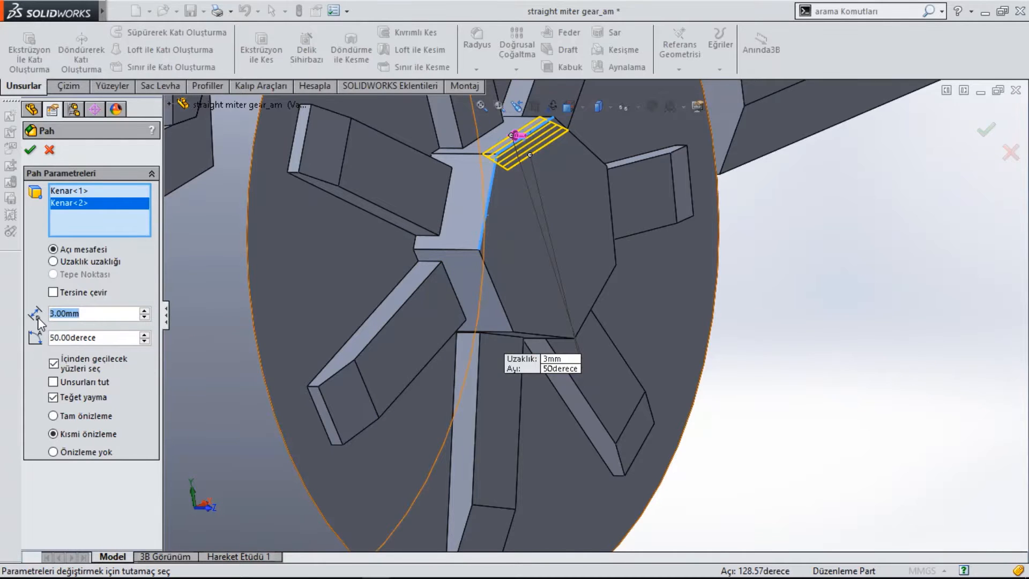
pyautogui.write('5')
pyautogui.press('Return')
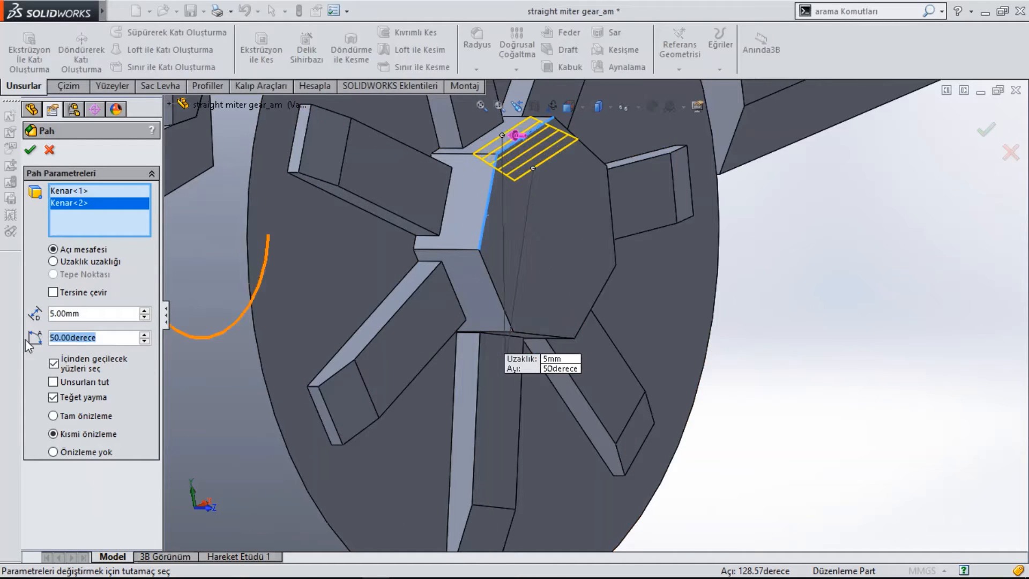
pyautogui.press('Return')
# Add the remaining five front edges of the heptagonal hub to the chamfer and apply it
pyautogui.scroll(5, 531, 379)
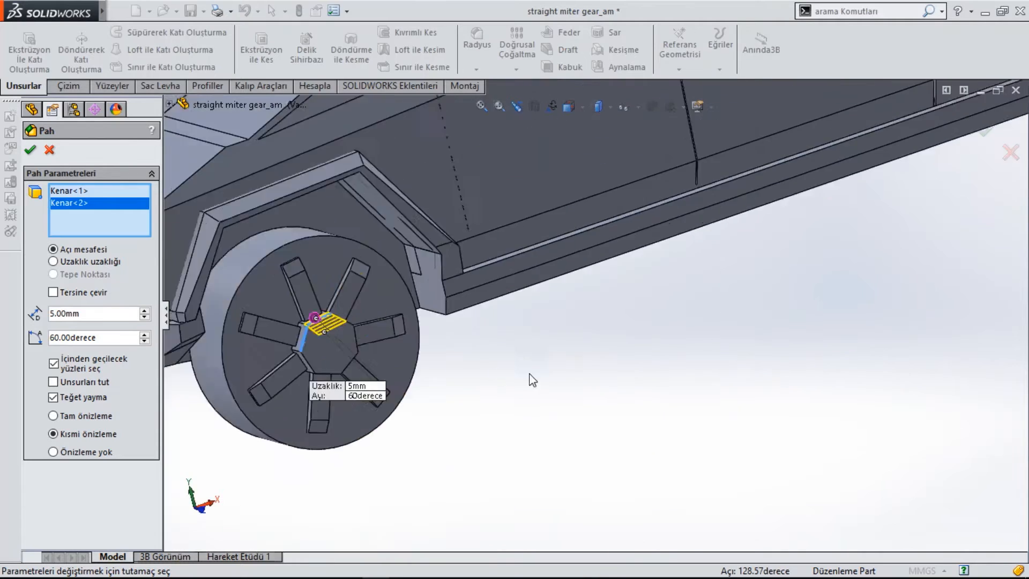
pyautogui.scroll(-3, 409, 329)
pyautogui.scroll(-3, 432, 349)
pyautogui.click(478, 424)
pyautogui.click(519, 436)
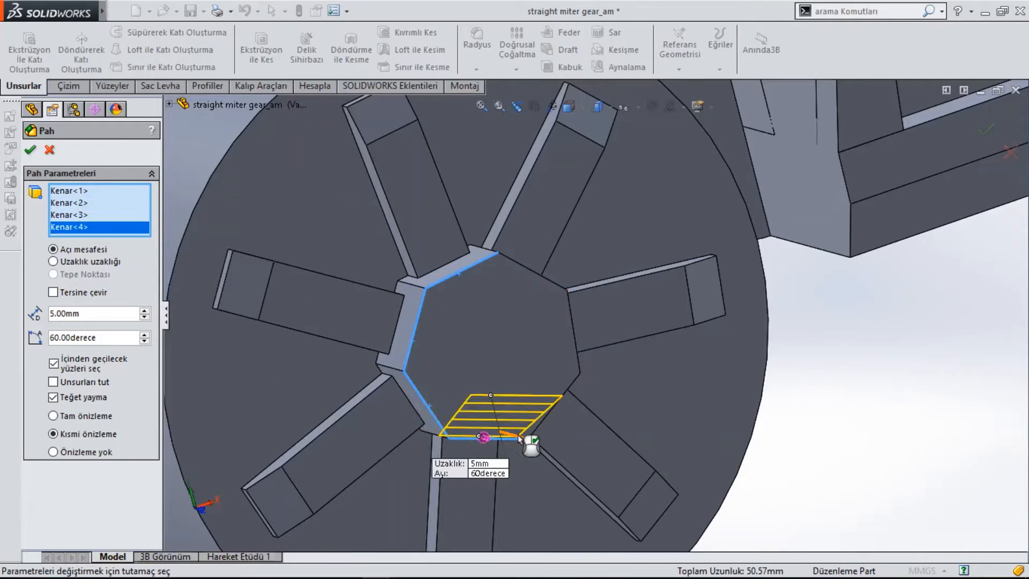
pyautogui.click(566, 346)
pyautogui.click(542, 270)
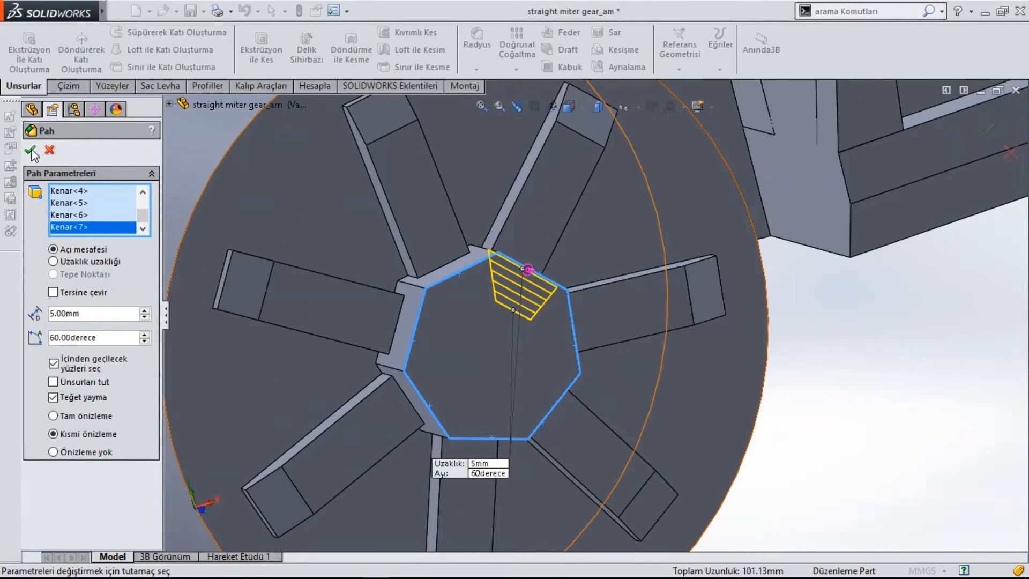
pyautogui.press('Return')
# Open a sketch on the small flat front face of the chamfered hub and face it squarely
pyautogui.scroll(4, 813, 445)
pyautogui.moveTo(670, 432); pyautogui.dragTo(616, 410, button='middle')
pyautogui.scroll(-6, 536, 346)
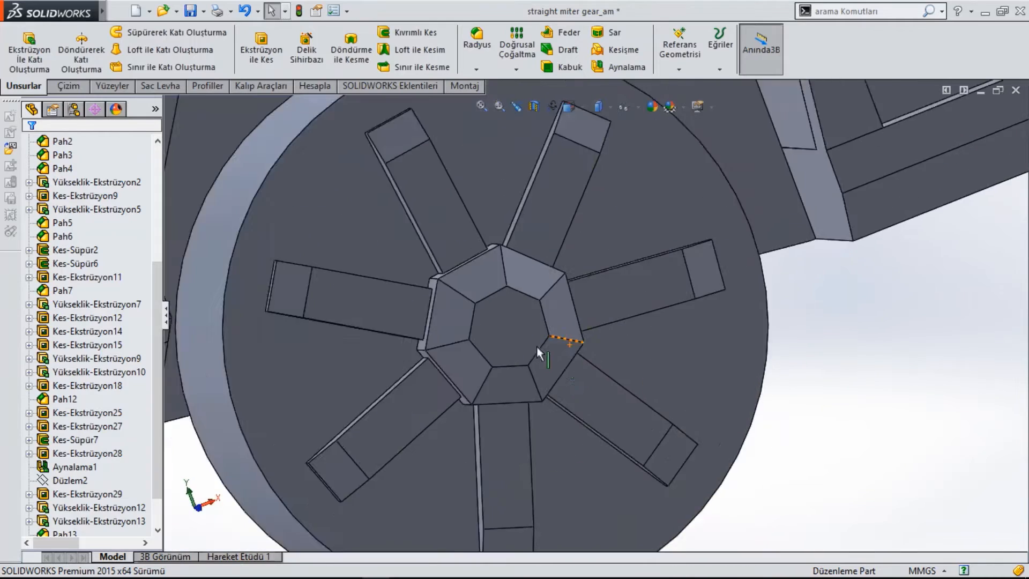
pyautogui.click(521, 323)
pyautogui.click(574, 277)
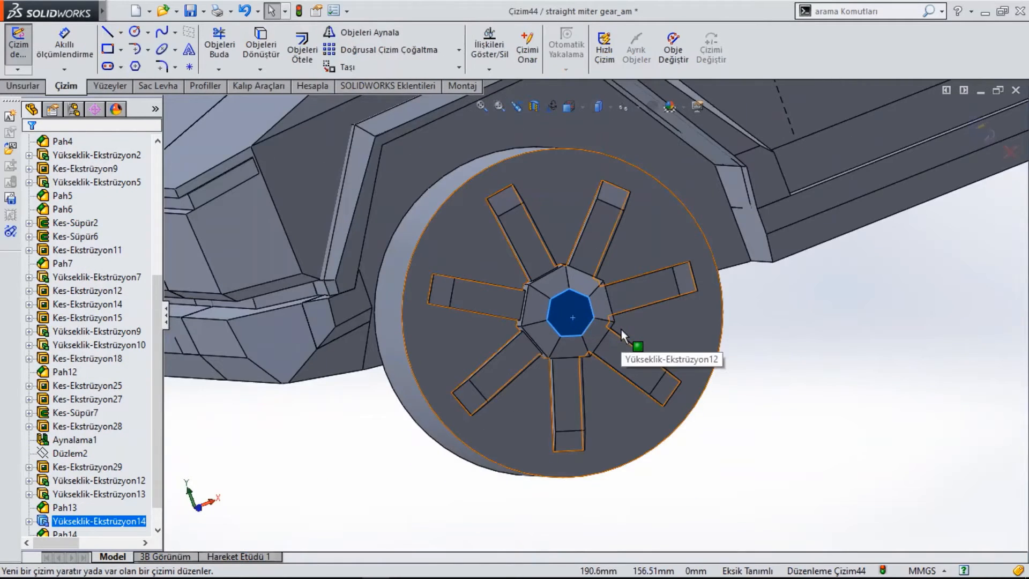
pyautogui.scroll(6, 622, 329)
pyautogui.scroll(-10, 541, 342)
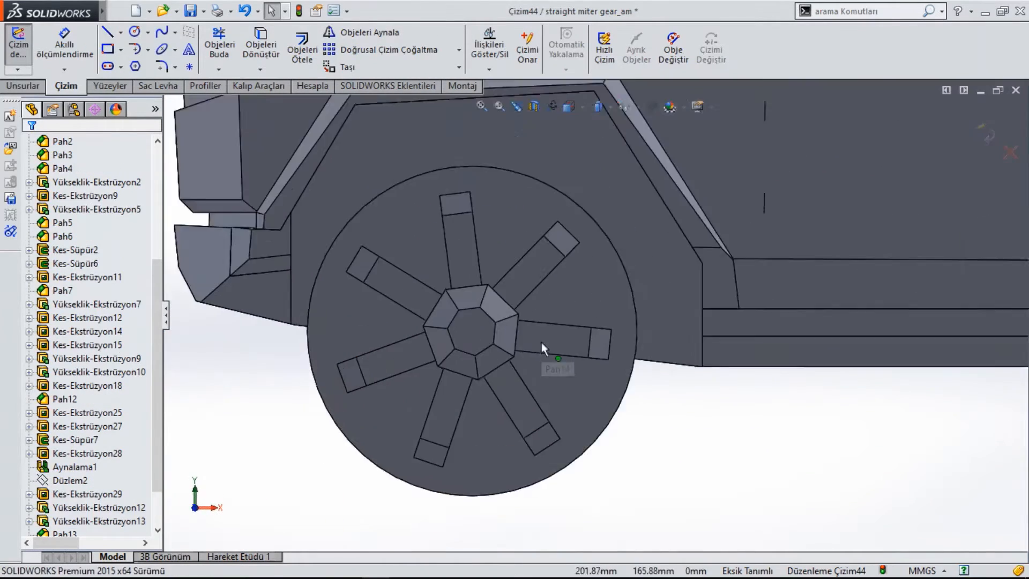
# Sketch a seven-sided polygon around an inscribed circle of about 8.6 mm diameter, centred on the hub's front face
pyautogui.click(136, 66)
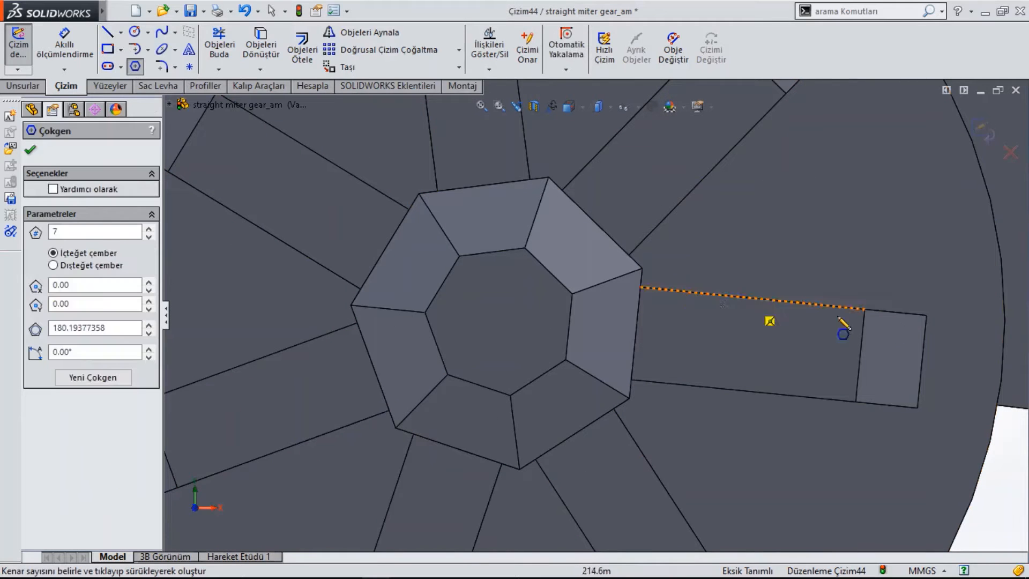
pyautogui.scroll(5, 520, 338)
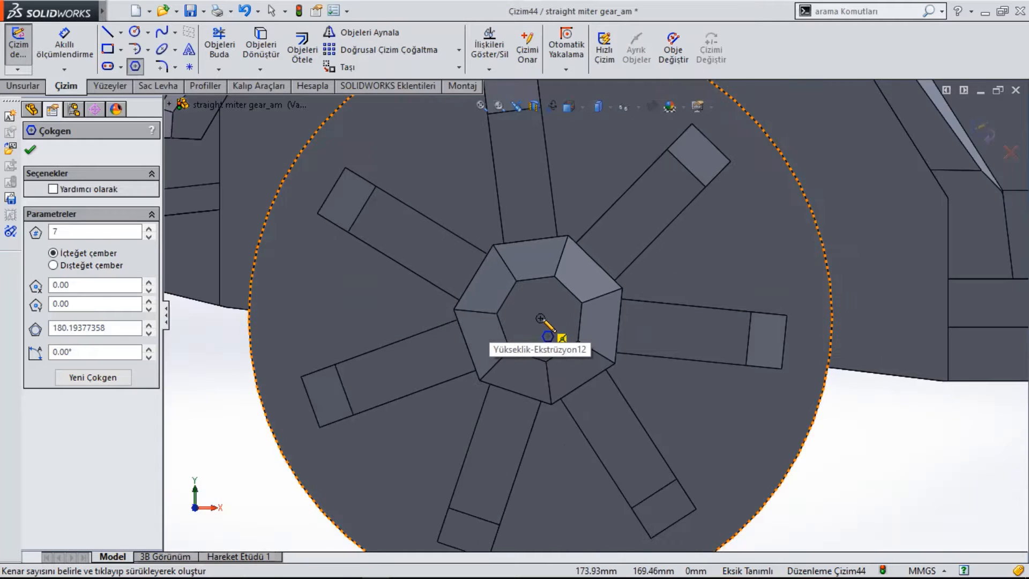
pyautogui.scroll(-5, 561, 339)
pyautogui.click(554, 317)
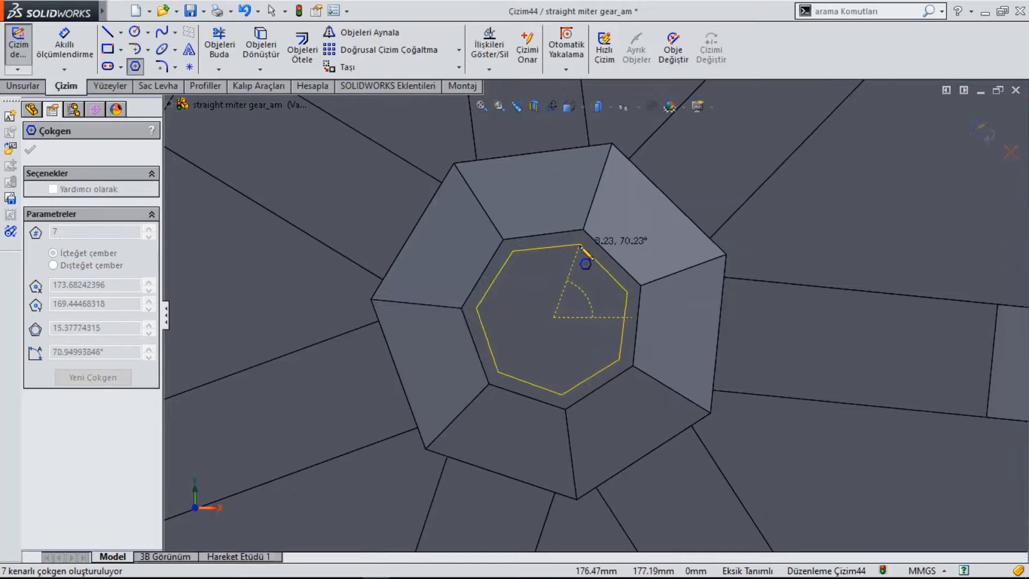
pyautogui.click(569, 276)
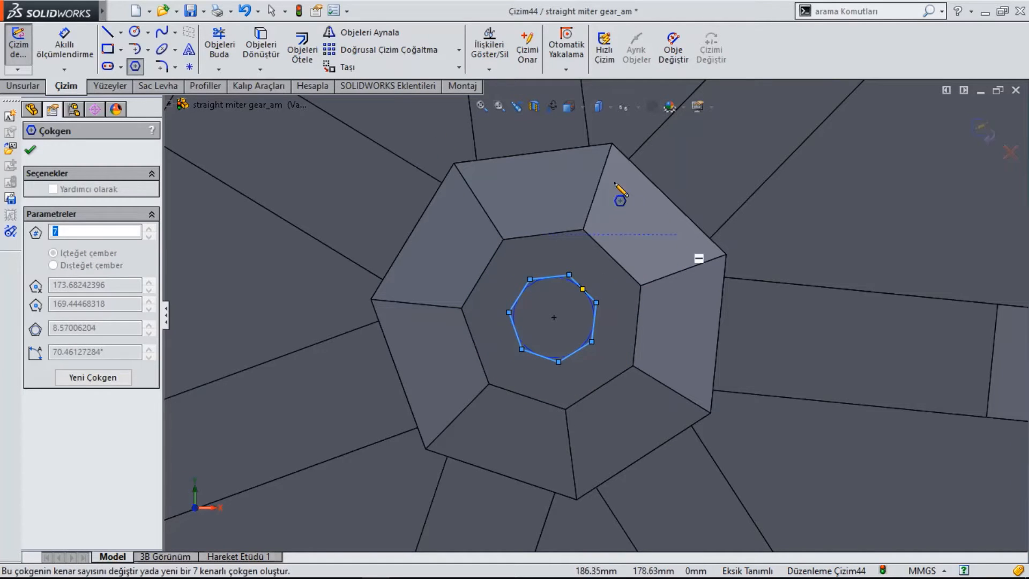
# Cut the small heptagon 4 mm deep into the hub with an extruded cut
pyautogui.click(30, 87)
pyautogui.click(267, 57)
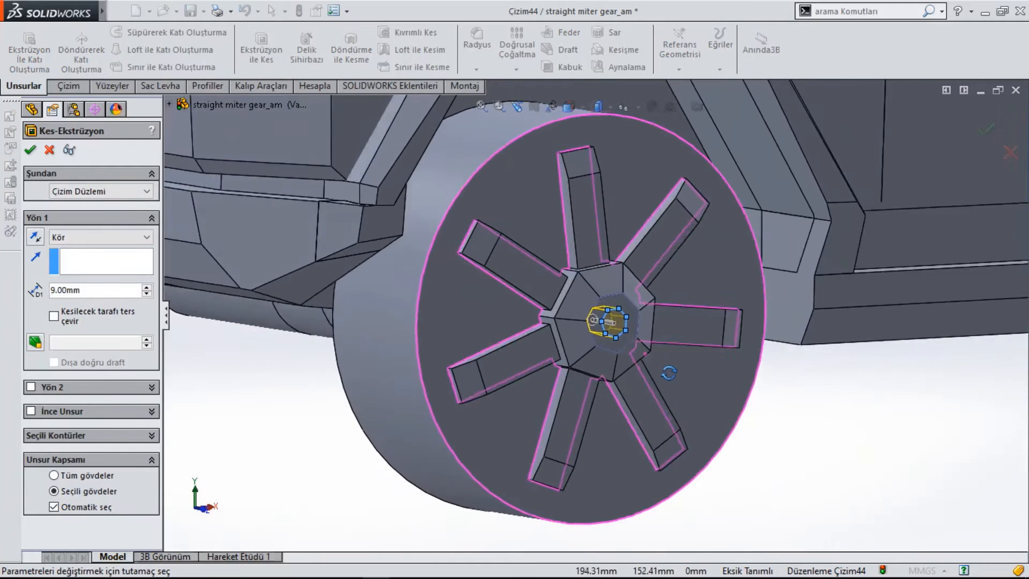
pyautogui.write('4')
pyautogui.press('Return')
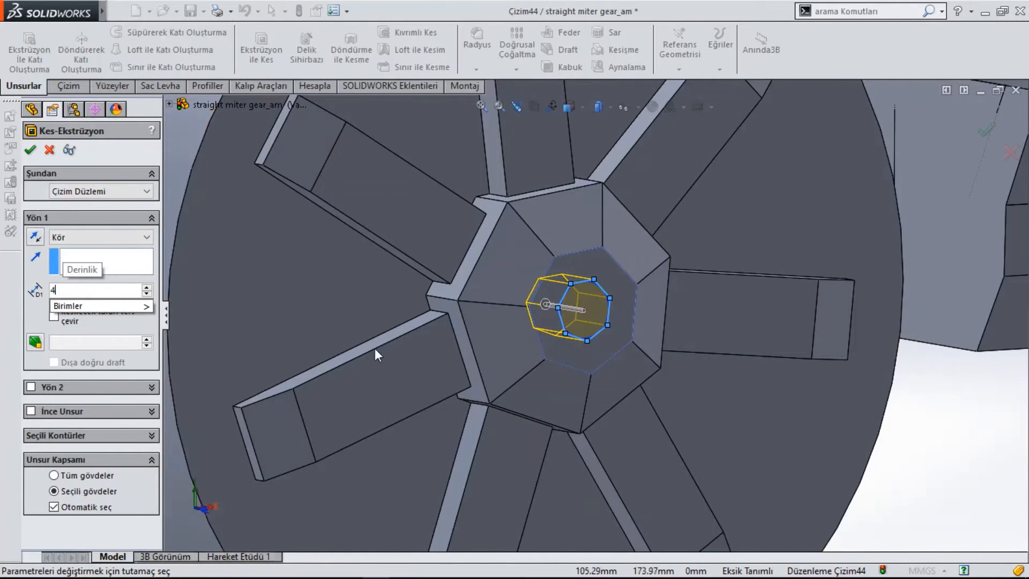
pyautogui.scroll(5, 374, 348)
pyautogui.scroll(-6, 490, 308)
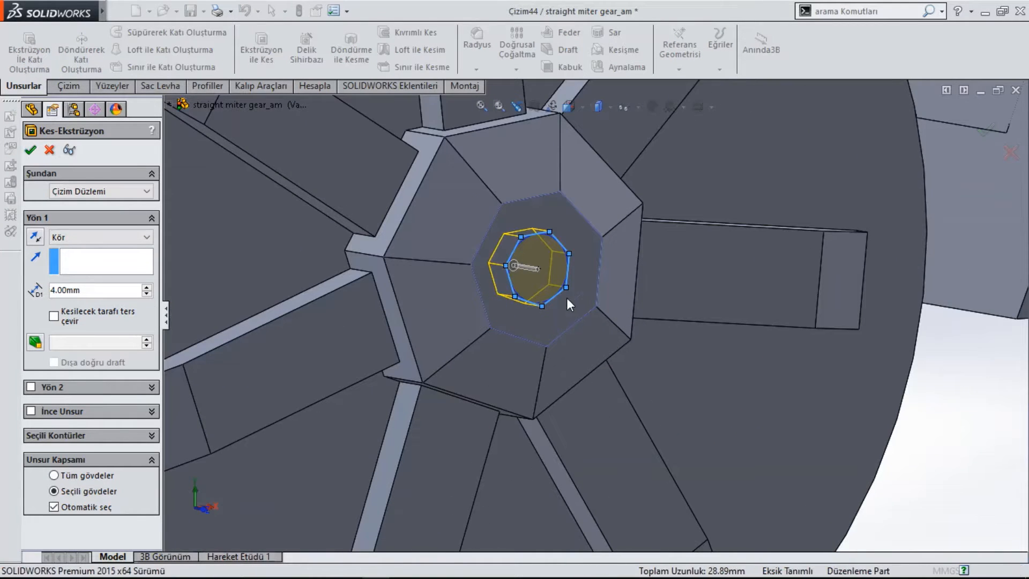
pyautogui.press('Return')
# Show the spoke extrusion's sketch and the reference photo, and examine the modelled wheel against the photographed rim
pyautogui.scroll(-5, 578, 313)
pyautogui.moveTo(584, 335); pyautogui.dragTo(568, 358, button='middle')
pyautogui.moveTo(636, 262); pyautogui.dragTo(535, 445, button='middle')
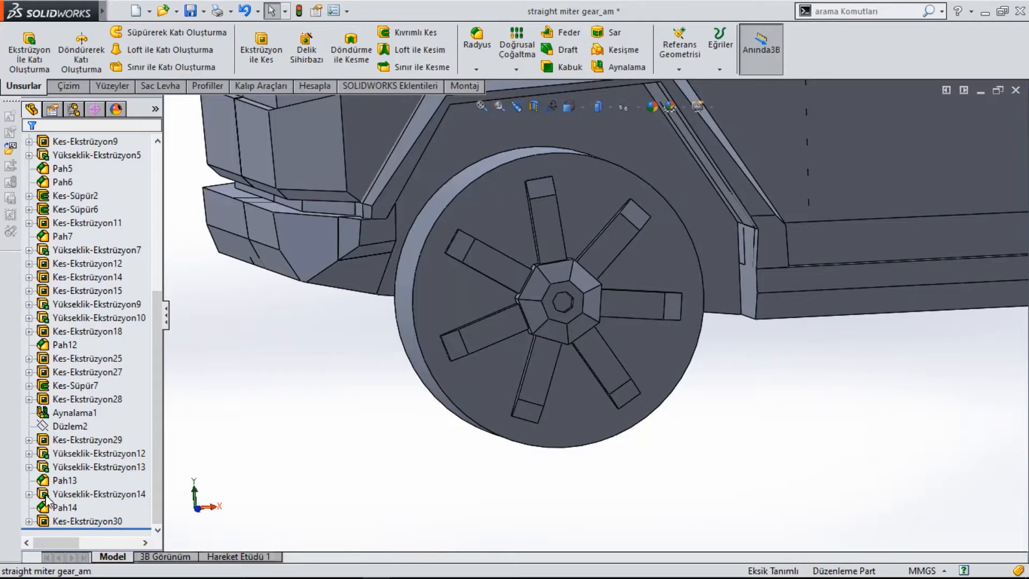
pyautogui.click(42, 471)
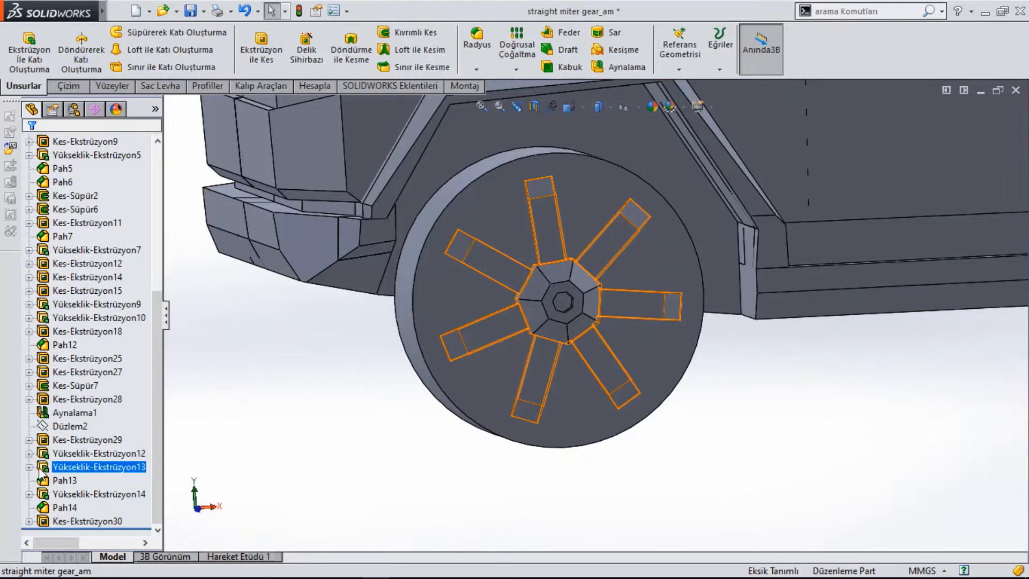
pyautogui.click(29, 467)
pyautogui.rightClick(59, 480)
pyautogui.click(84, 350)
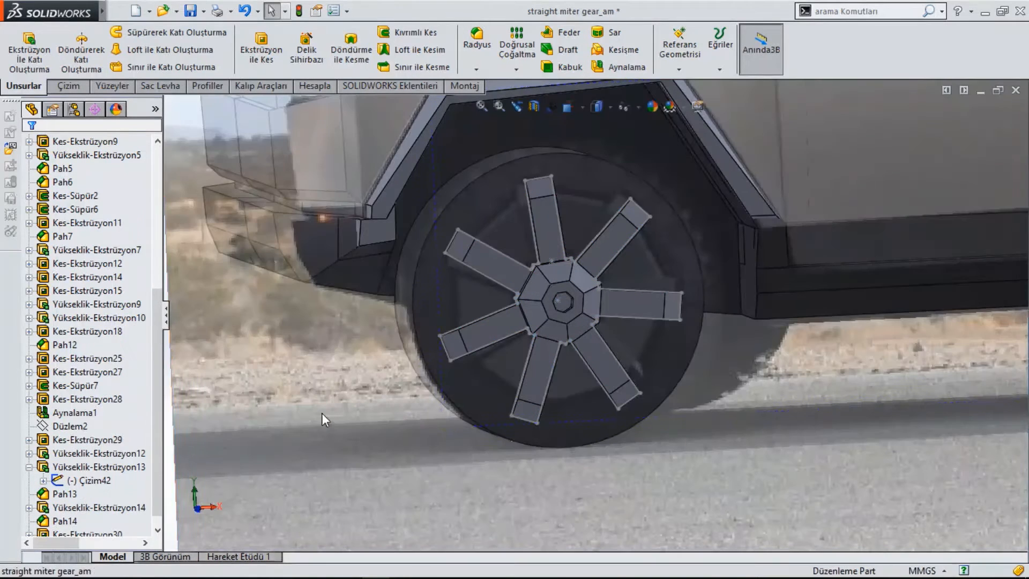
pyautogui.scroll(-3, 585, 182)
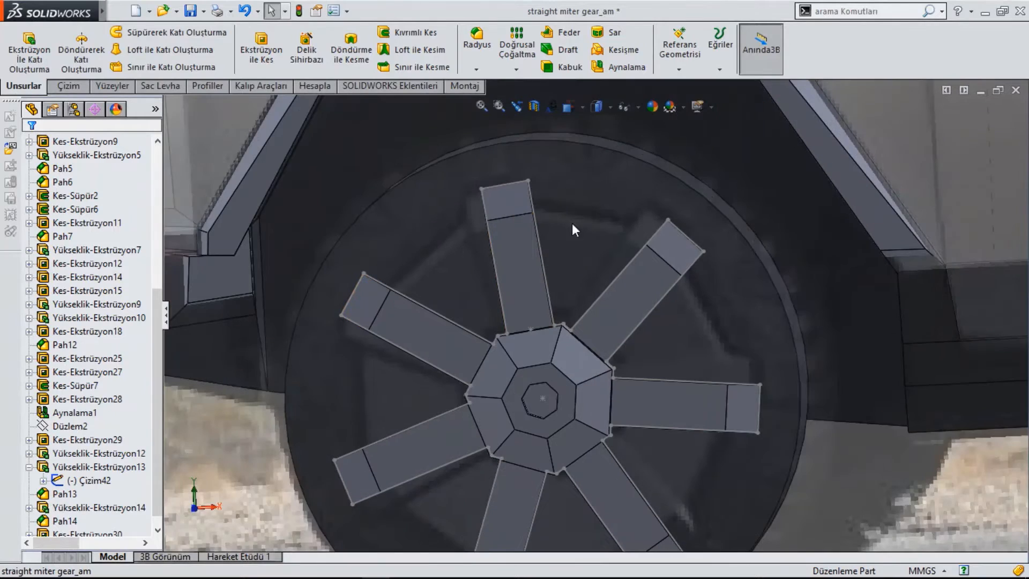
pyautogui.scroll(3, 572, 225)
pyautogui.click(606, 266)
pyautogui.moveTo(606, 266)
pyautogui.mouseDown(button='middle')
pyautogui.moveTo(590, 343)
pyautogui.moveTo(620, 377)
pyautogui.moveTo(300, 421)
pyautogui.mouseUp(button='middle')
pyautogui.scroll(3, 397, 425)
pyautogui.scroll(-1, 92, 468)
# Hide the spoke extrusion's sketch
pyautogui.click(92, 469)
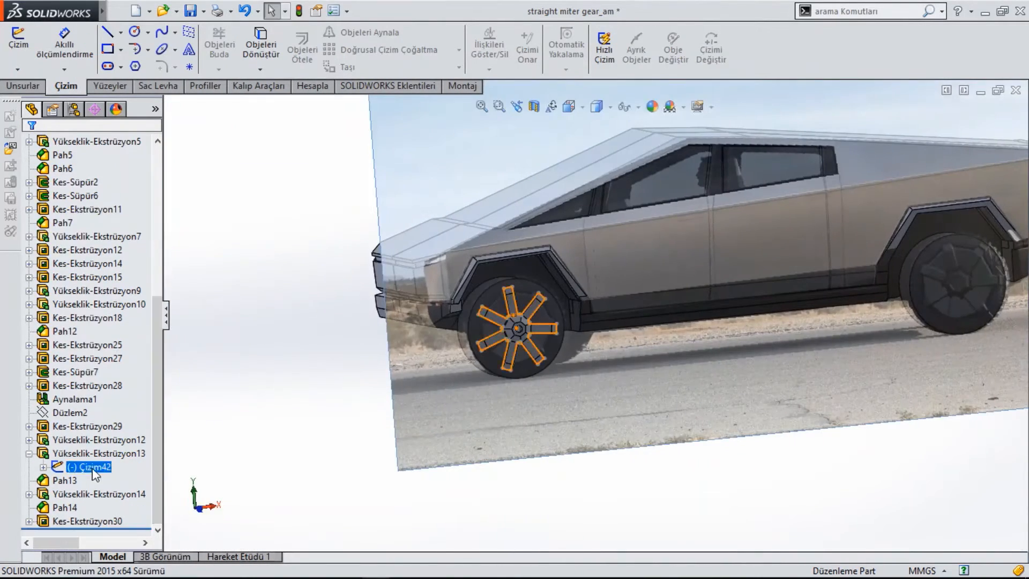
pyautogui.rightClick(92, 468)
pyautogui.click(96, 337)
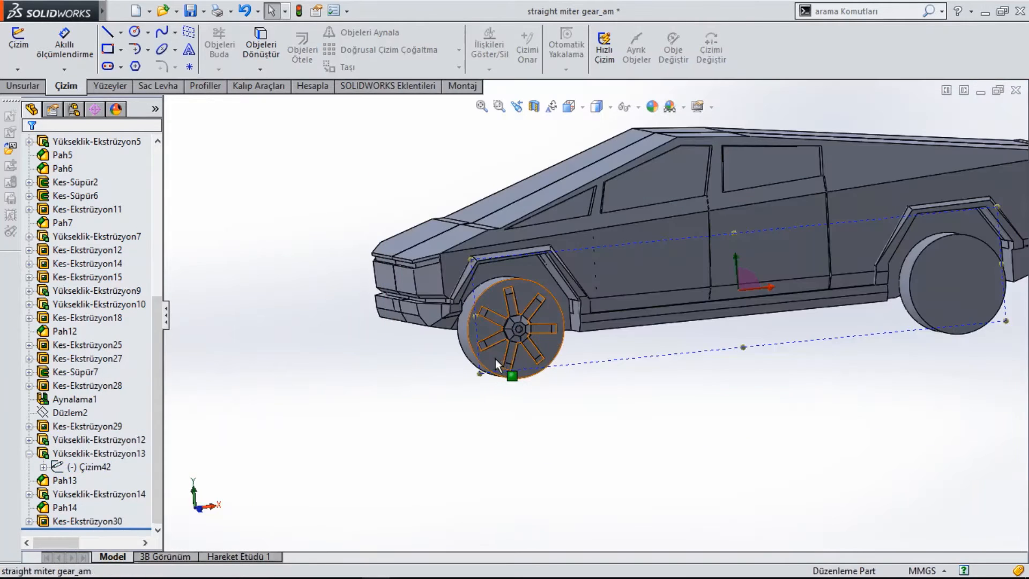
# Open a sketch on the front wheel disc's flat face, viewed squarely, with the spoke sketch and reference photo shown
pyautogui.rightClick(495, 358)
pyautogui.click(523, 222)
pyautogui.rightClick(89, 467)
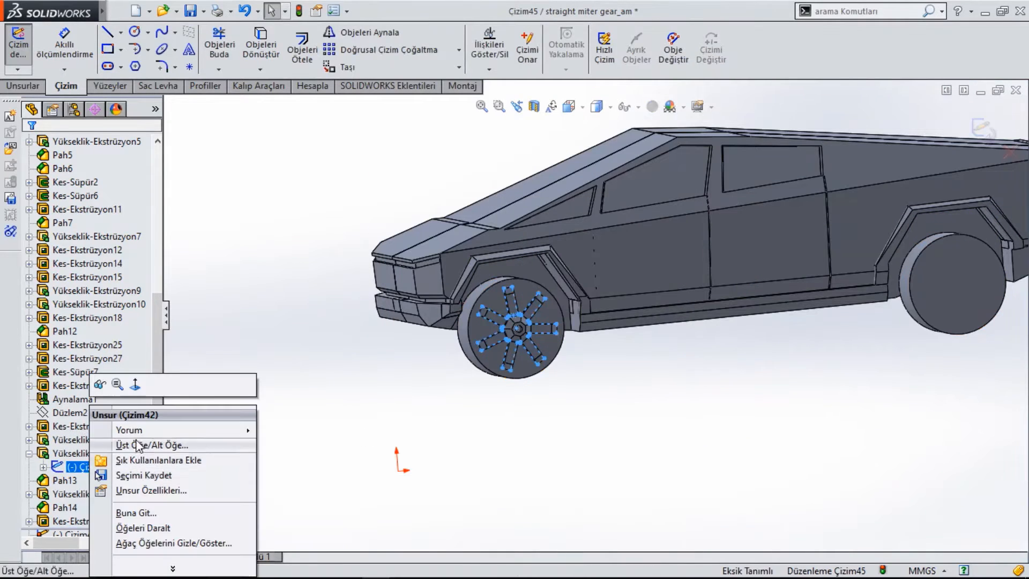
pyautogui.click(545, 421)
pyautogui.hotkey('ctrl', '8')
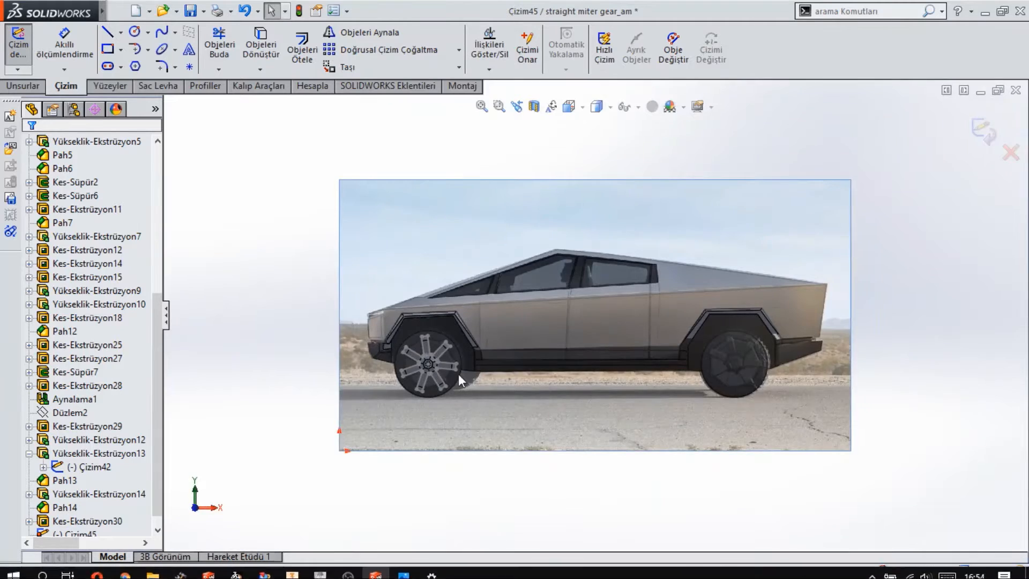
pyautogui.scroll(5, 457, 300)
pyautogui.scroll(3, 454, 229)
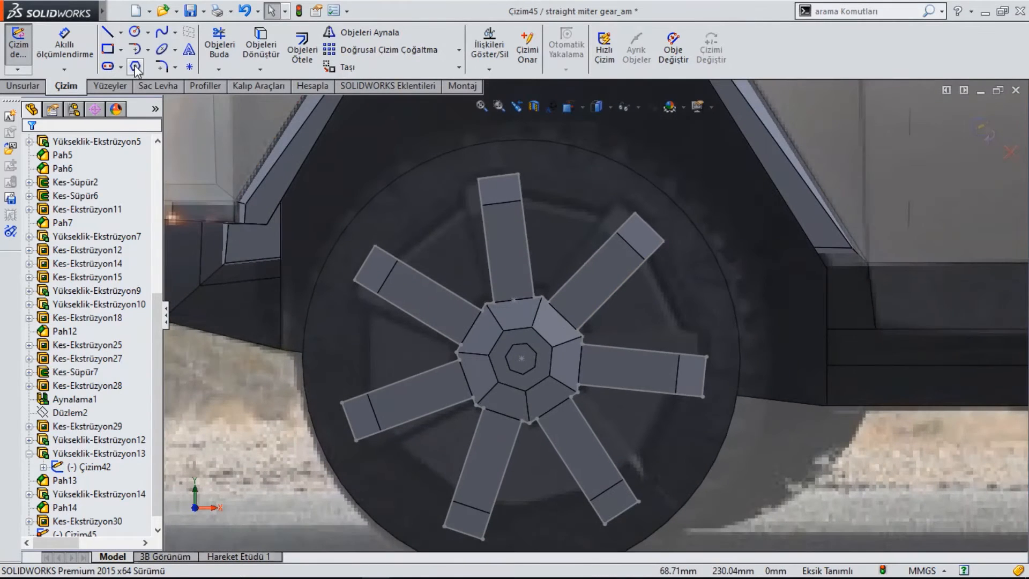
# Sketch a seven-sided polygon around an inscribed circle of about 84 mm diameter, centred on the hub with its corners on the spokes
pyautogui.click(135, 66)
pyautogui.click(522, 358)
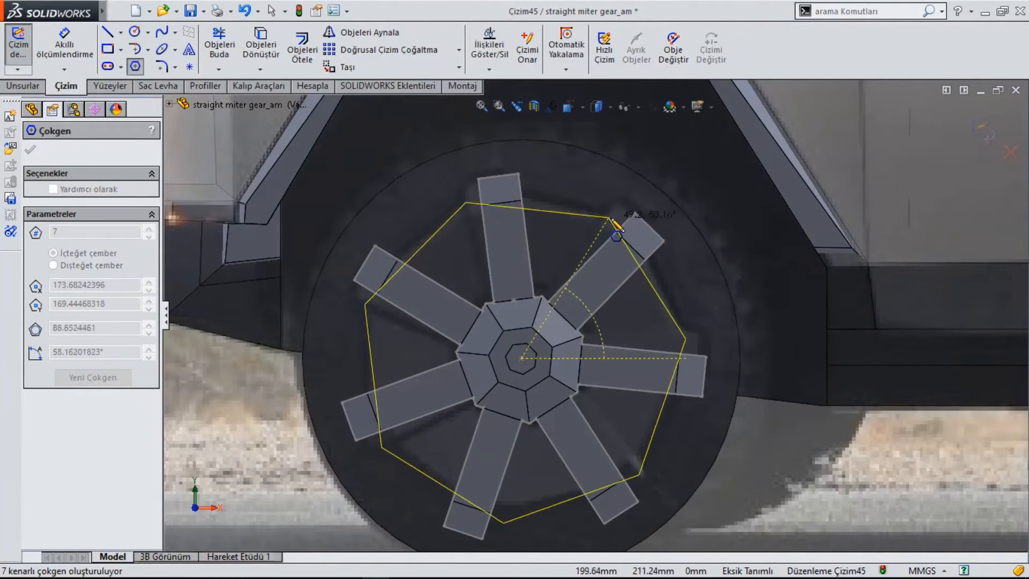
pyautogui.click(639, 265)
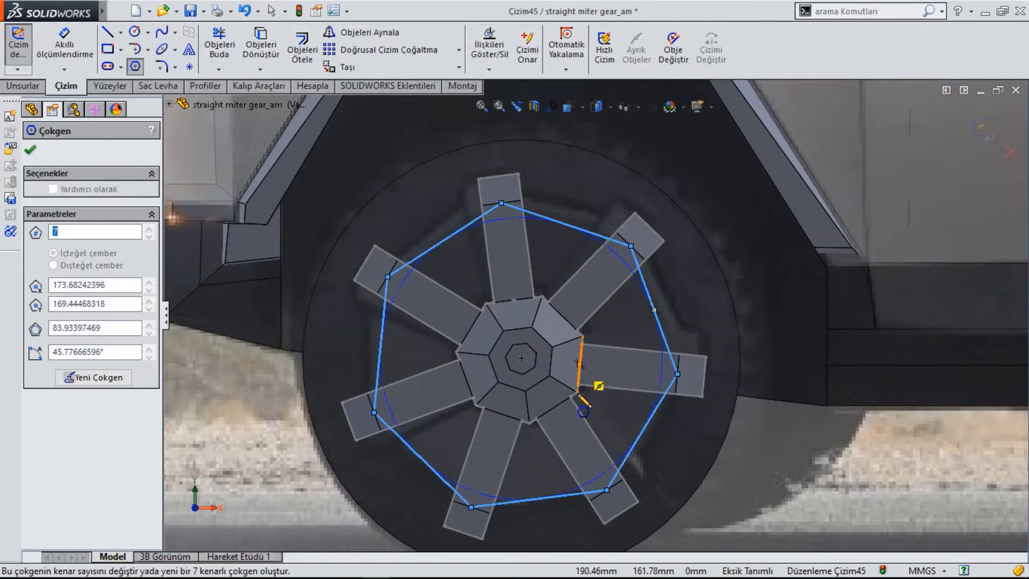
pyautogui.scroll(2, 589, 322)
pyautogui.click(24, 85)
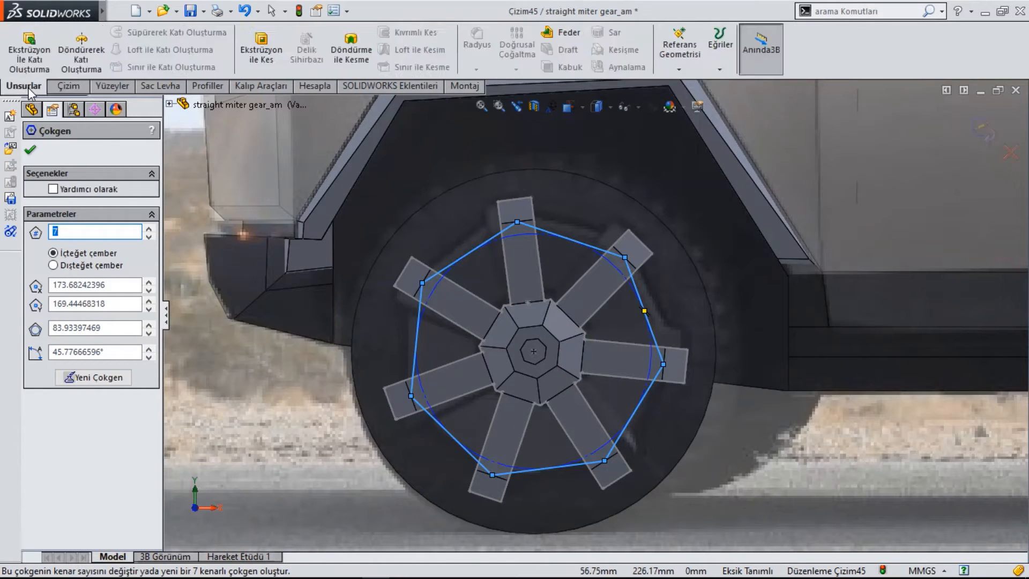
# Extrude the seven-sided polygon 3 mm outward from the wheel disc, merged with the existing body
pyautogui.click(19, 58)
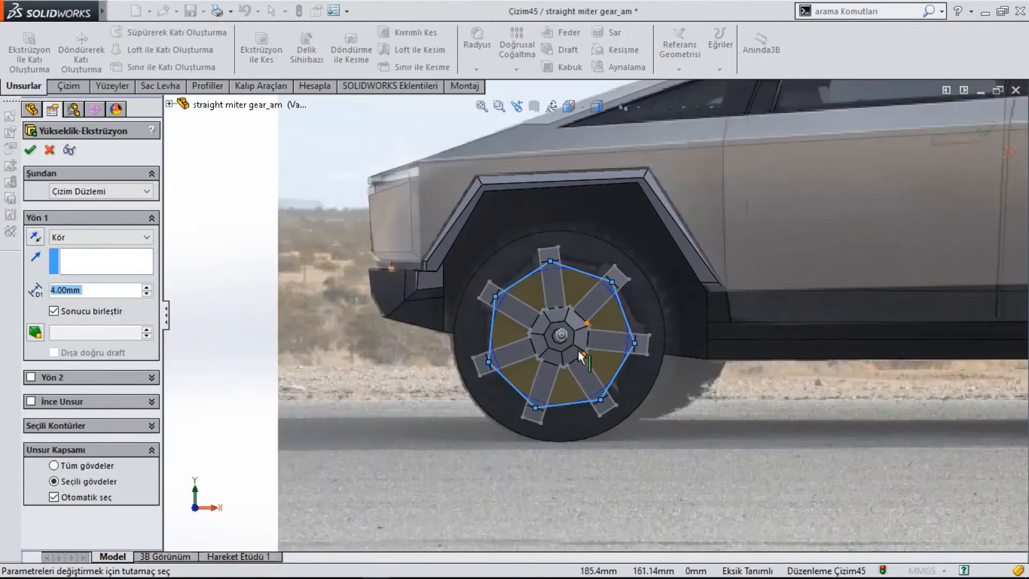
pyautogui.scroll(-6, 568, 313)
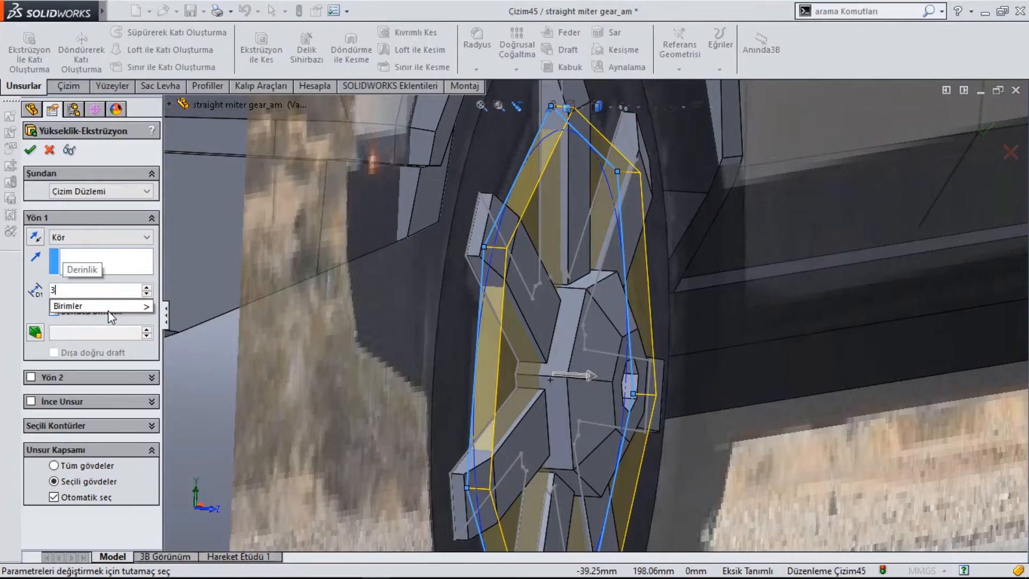
pyautogui.scroll(5, 574, 321)
pyautogui.press('Return')
pyautogui.scroll(-6, 572, 314)
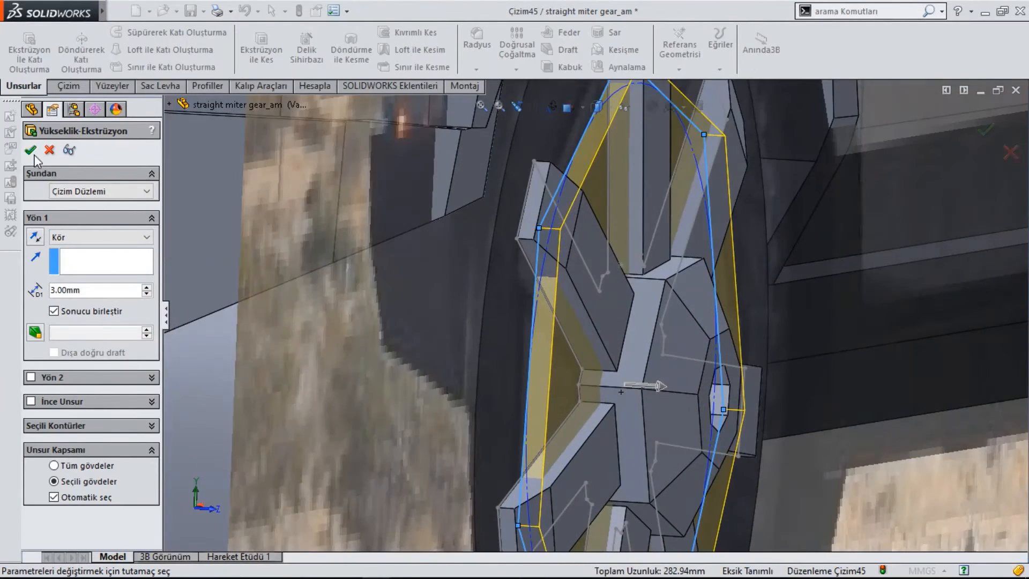
pyautogui.press('Return')
pyautogui.scroll(8, 653, 334)
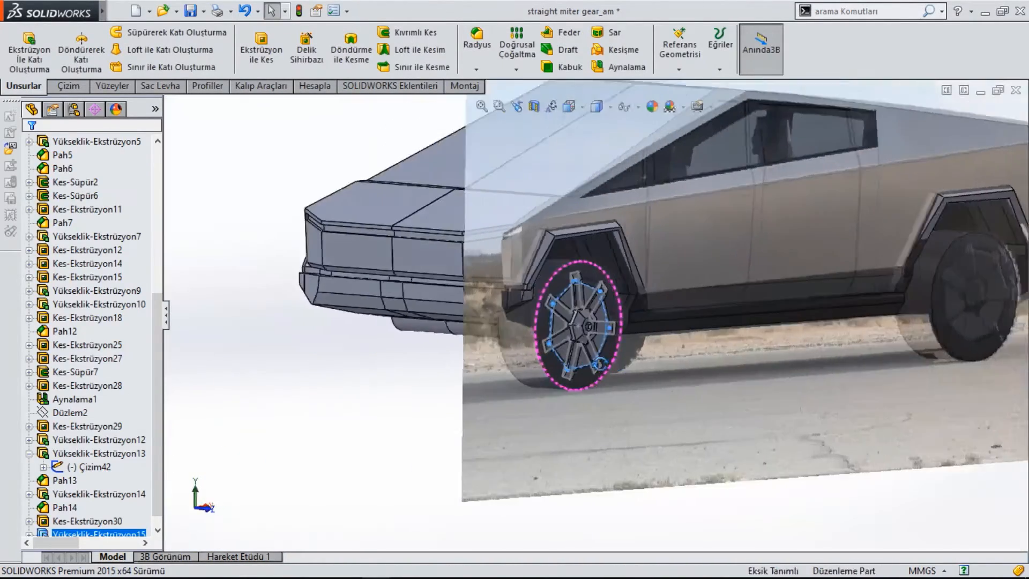
# Hide the reference photo and the spoke extrusion's sketch
pyautogui.scroll(-5, 626, 330)
pyautogui.scroll(2, 541, 307)
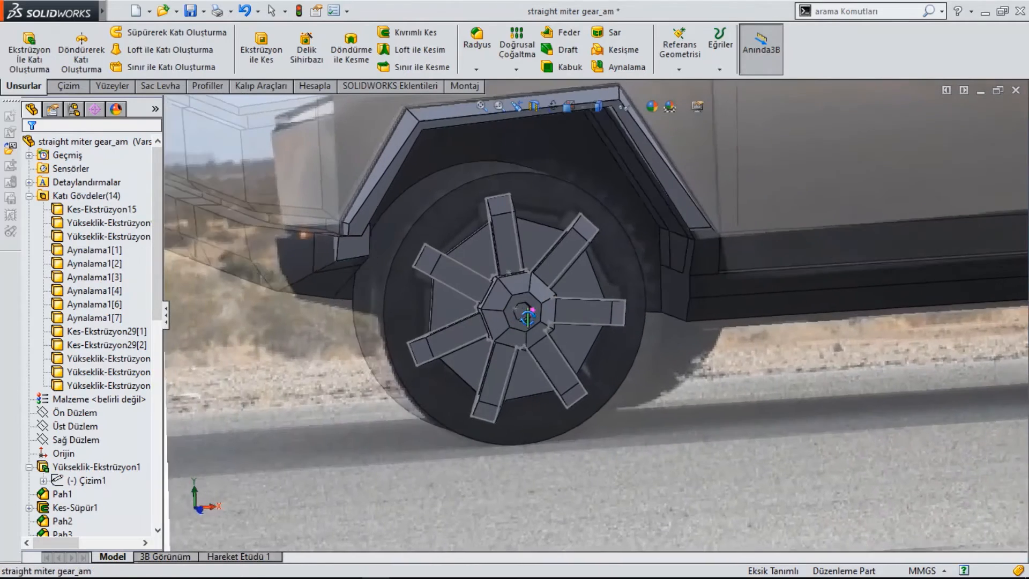
pyautogui.scroll(-4, 526, 316)
pyautogui.scroll(6, 525, 317)
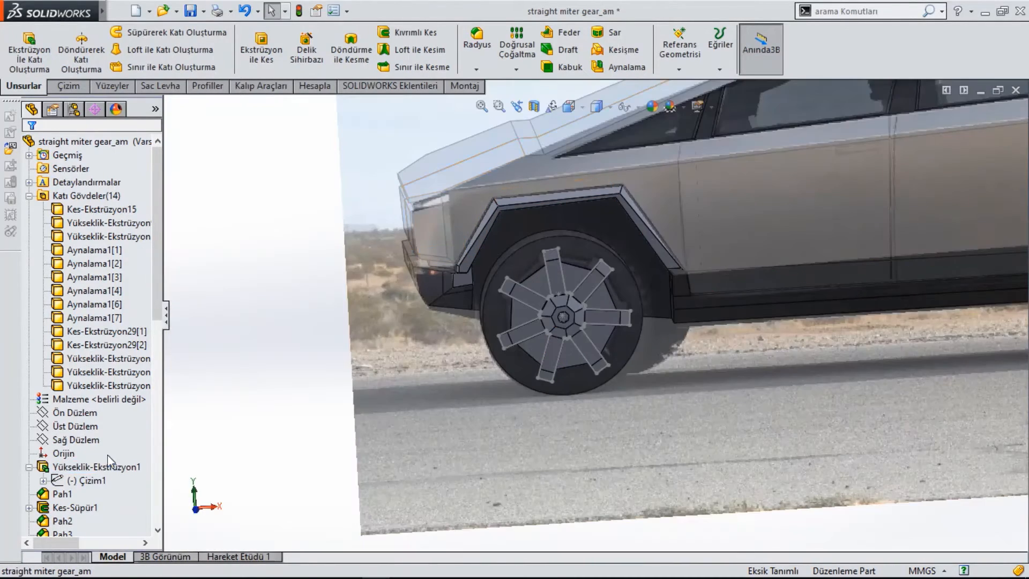
pyautogui.rightClick(99, 480)
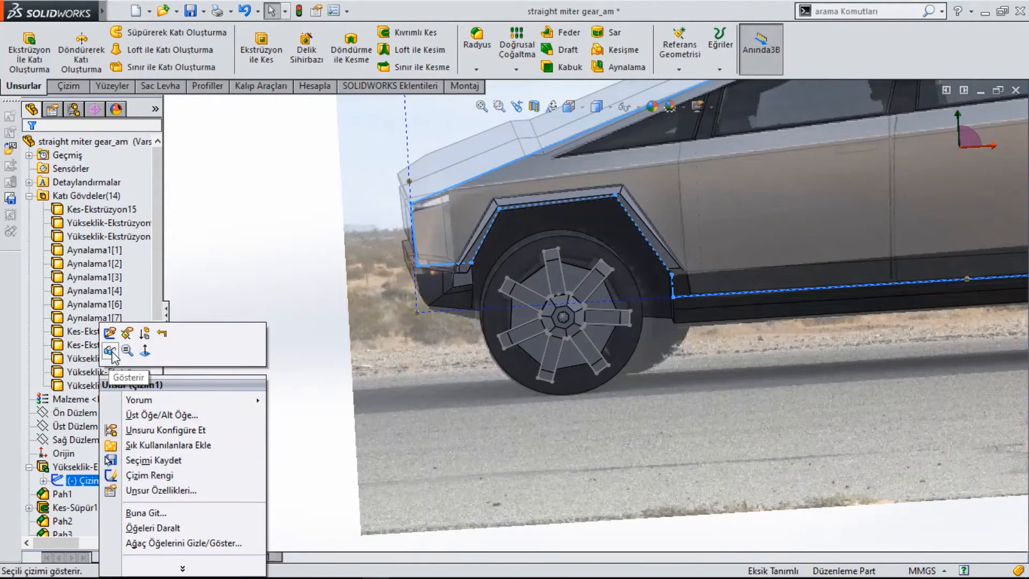
pyautogui.click(134, 351)
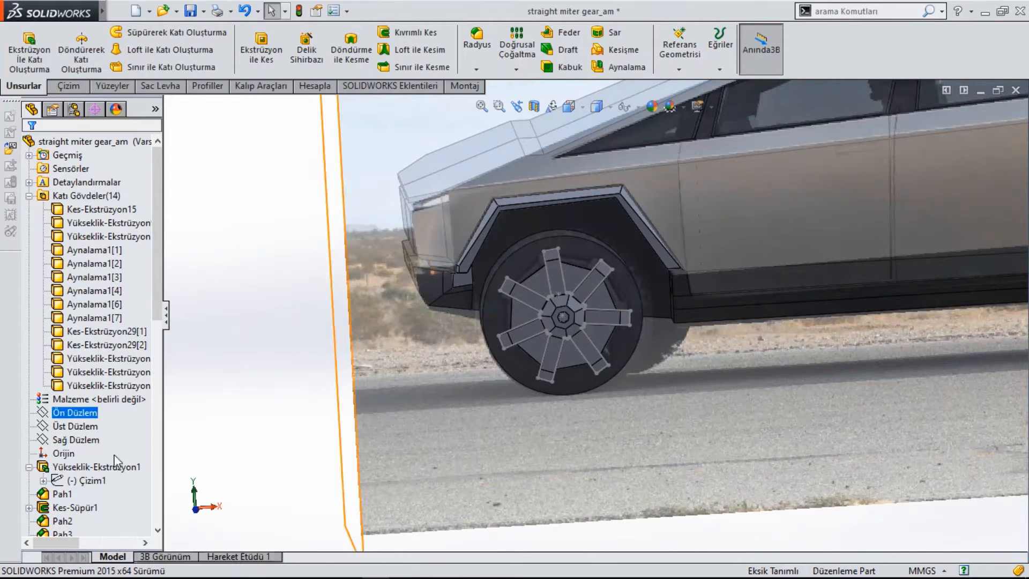
pyautogui.scroll(-10, 91, 322)
pyautogui.click(80, 453)
pyautogui.rightClick(83, 453)
pyautogui.click(94, 351)
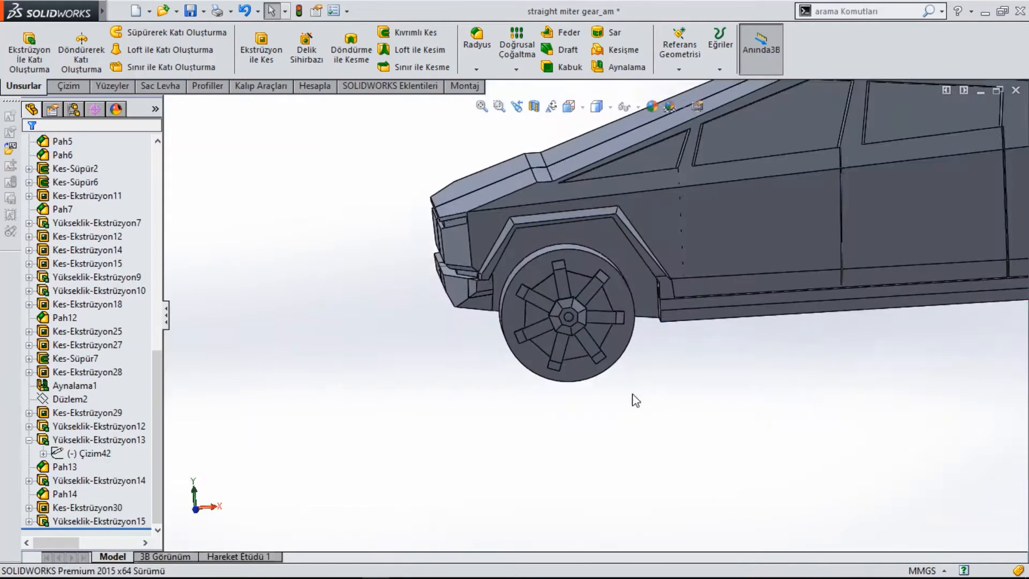
# Start a 1 mm fillet and select the first three outer edges of the heptagonal plate between the spokes
pyautogui.scroll(-5, 554, 294)
pyautogui.click(476, 68)
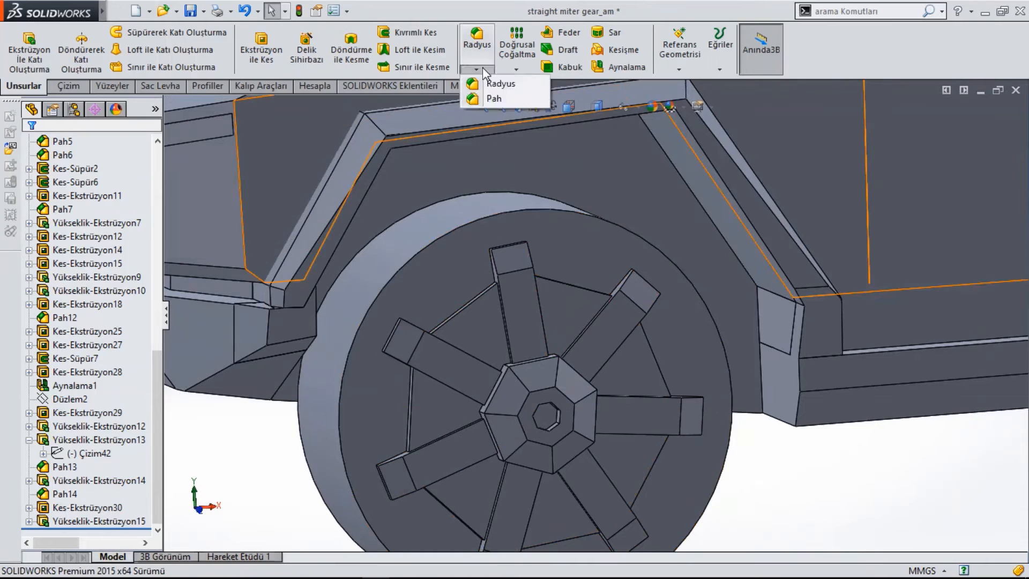
pyautogui.click(481, 83)
pyautogui.write('1.00mm')
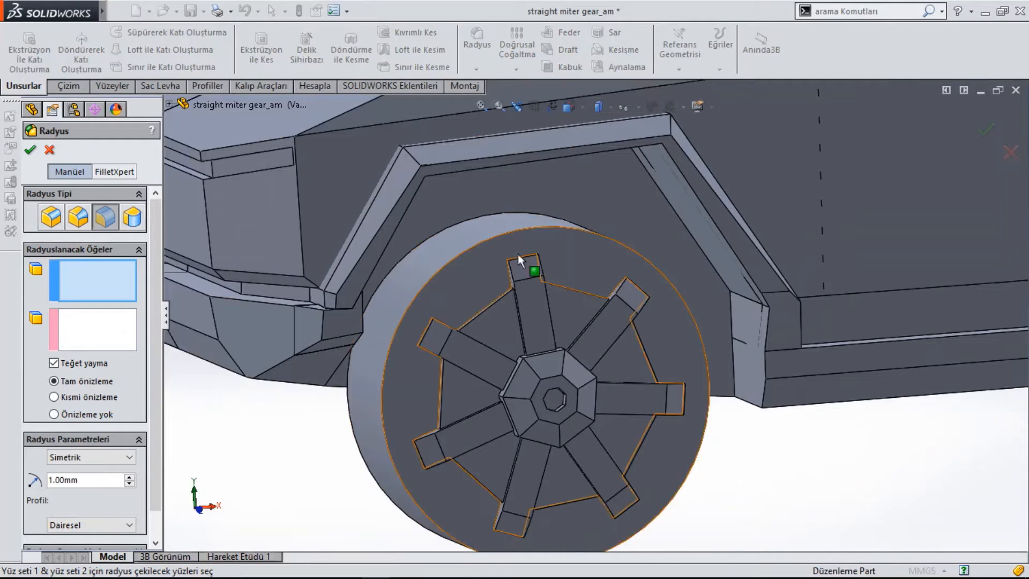
pyautogui.scroll(-8, 455, 367)
pyautogui.scroll(-3, 458, 371)
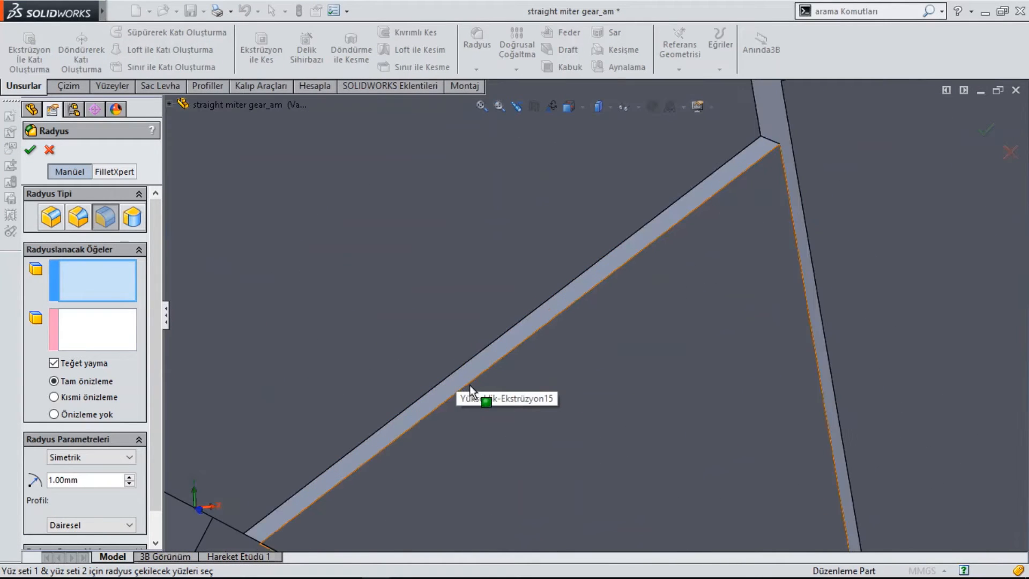
pyautogui.click(498, 365)
pyautogui.scroll(8, 552, 381)
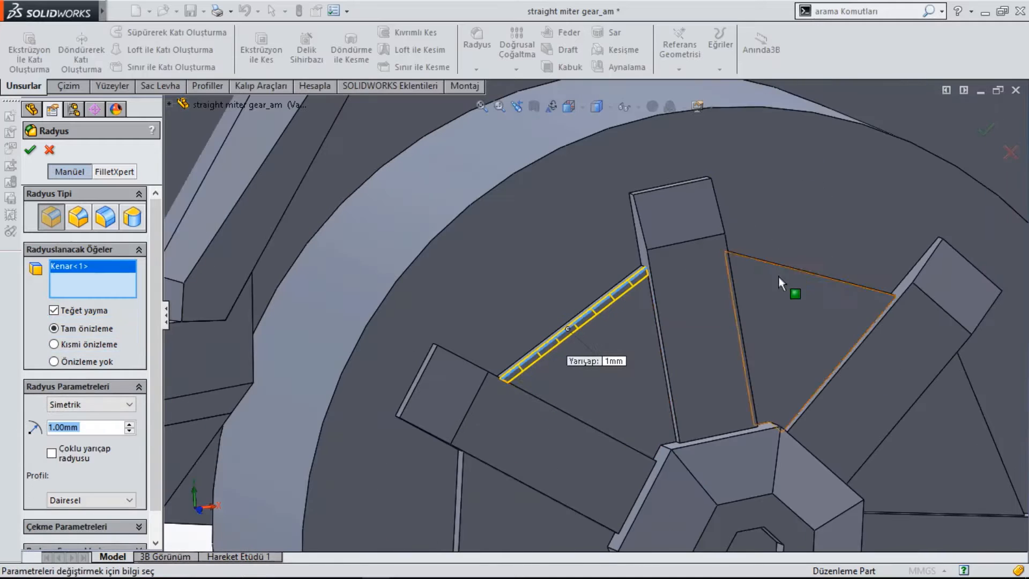
pyautogui.click(778, 276)
pyautogui.moveTo(854, 343); pyautogui.dragTo(847, 387, button='middle')
pyautogui.click(878, 427)
pyautogui.scroll(8, 876, 422)
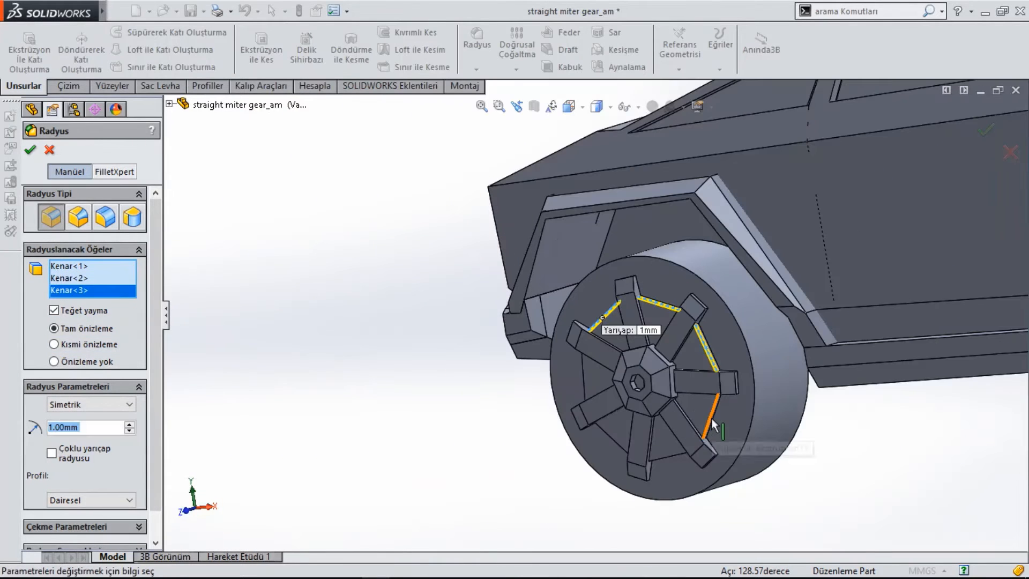
# Add the remaining four outer edges of the heptagonal plate to the 1 mm fillet, without any faces, and apply it
pyautogui.click(711, 413)
pyautogui.click(677, 459)
pyautogui.click(617, 438)
pyautogui.scroll(-8, 626, 432)
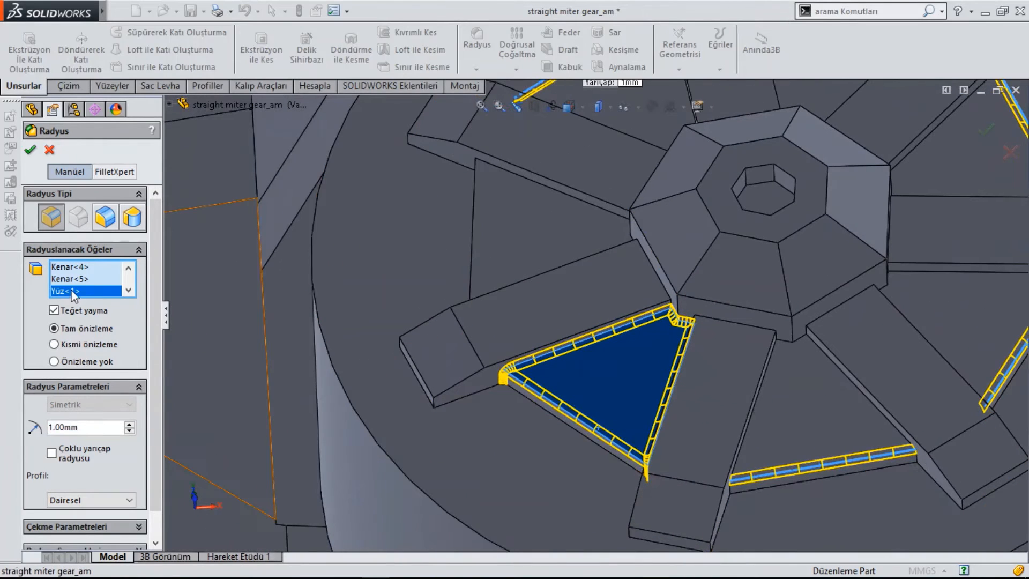
pyautogui.press('Delete')
pyautogui.click(475, 242)
pyautogui.click(552, 403)
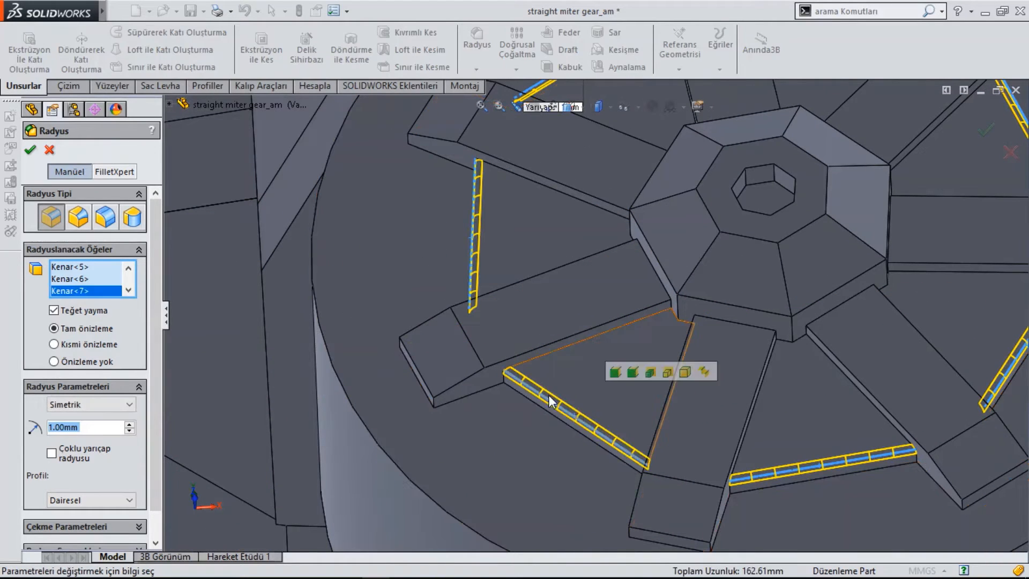
pyautogui.click(31, 152)
# Round both circular outer edges of the front wheel's tyre with a 6 mm fillet
pyautogui.scroll(10, 816, 336)
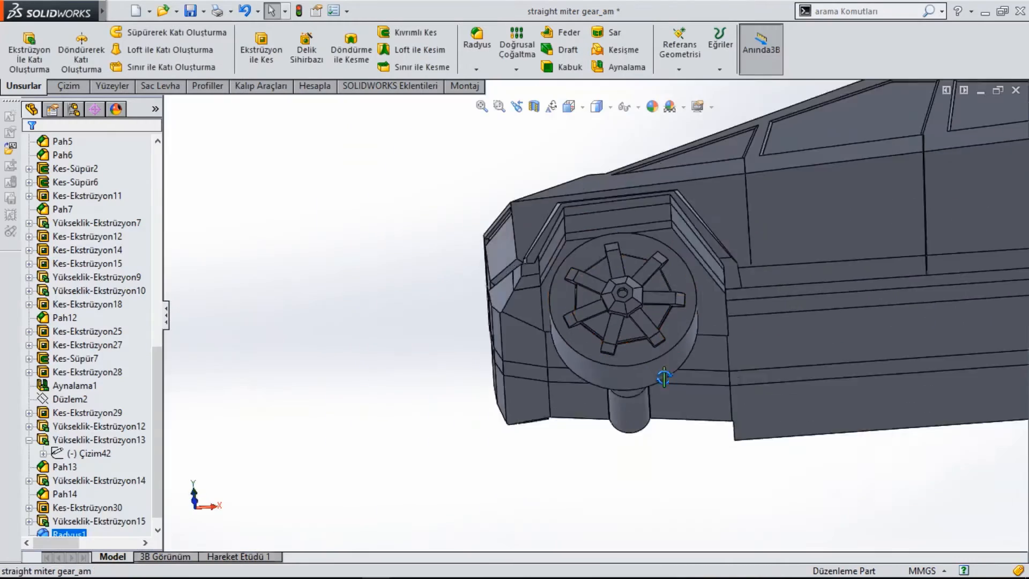
pyautogui.moveTo(664, 378); pyautogui.dragTo(665, 424, button='middle')
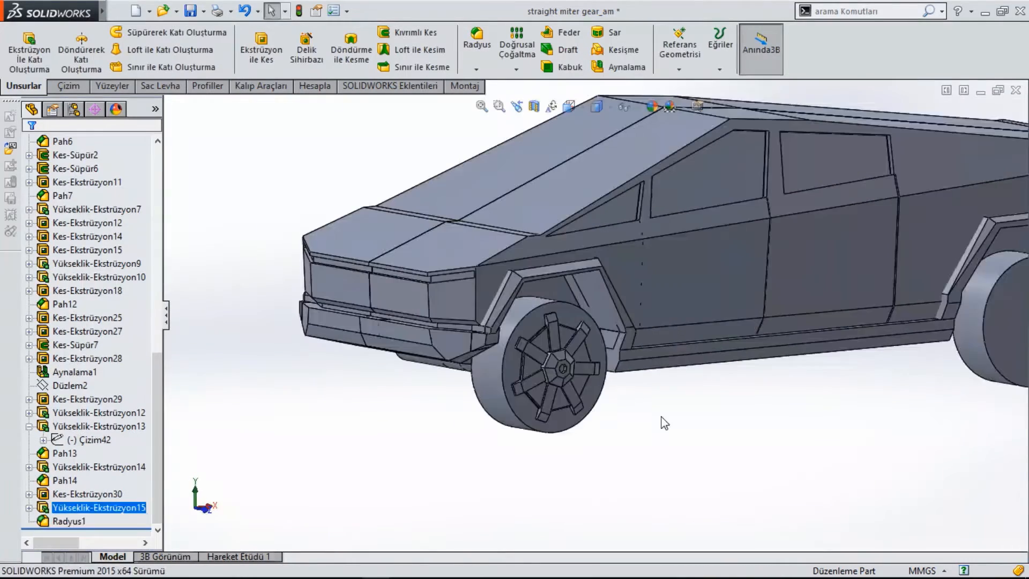
pyautogui.scroll(-5, 548, 366)
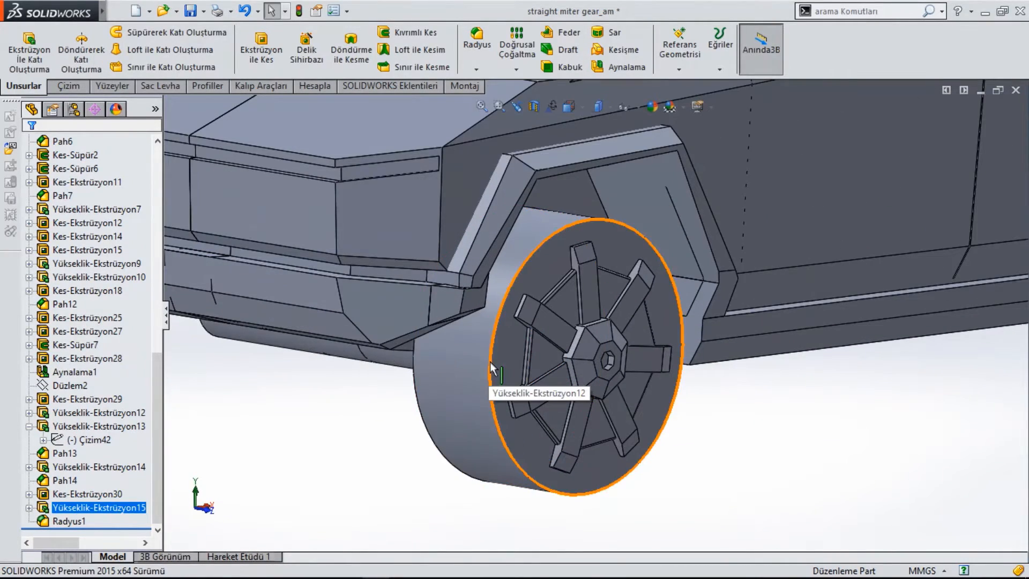
pyautogui.click(477, 43)
pyautogui.click(491, 345)
pyautogui.moveTo(491, 345); pyautogui.dragTo(353, 405, button='middle')
pyautogui.click(399, 395)
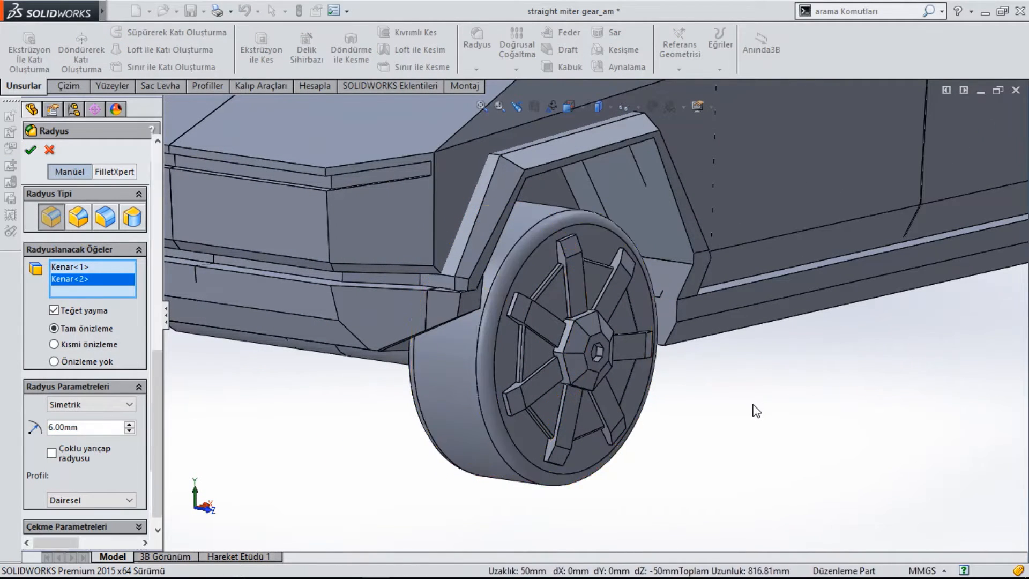
pyautogui.press('Return')
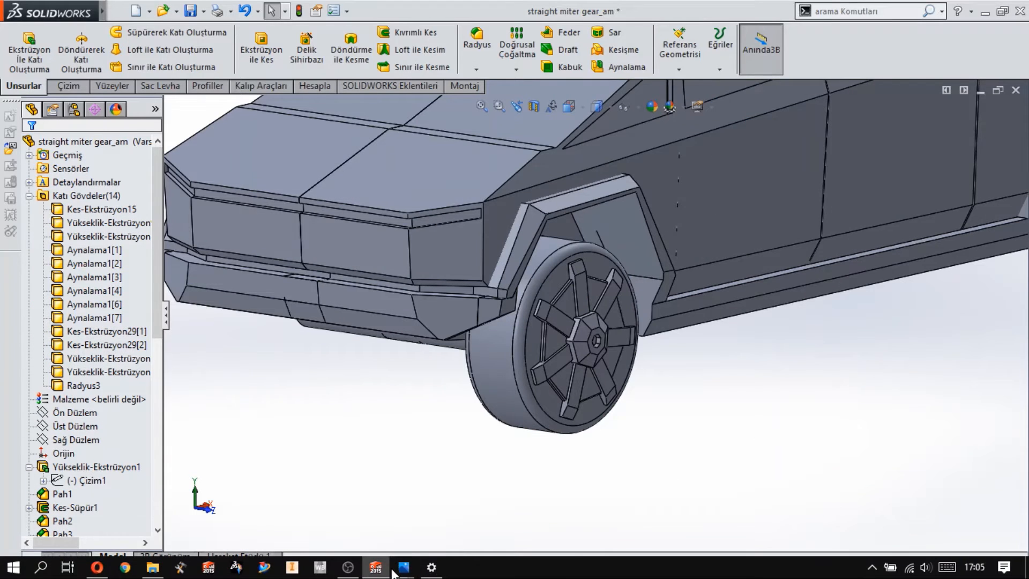
# Check the Cybertruck photo in the Photos app, then open a sketch on the Right Plane in SolidWorks, facing the vehicle's front squarely
pyautogui.click(386, 530)
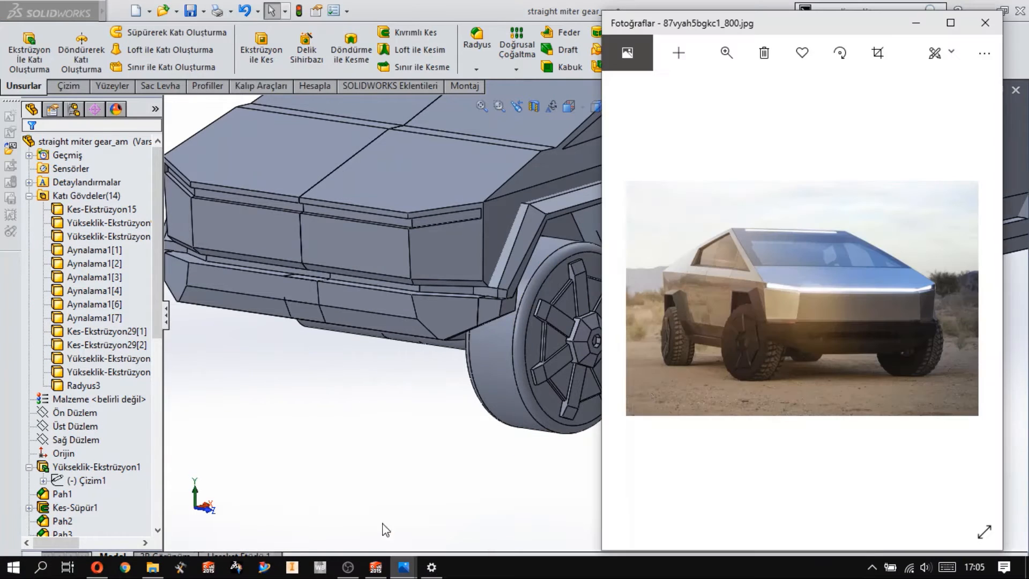
pyautogui.click(485, 475)
pyautogui.press('f')
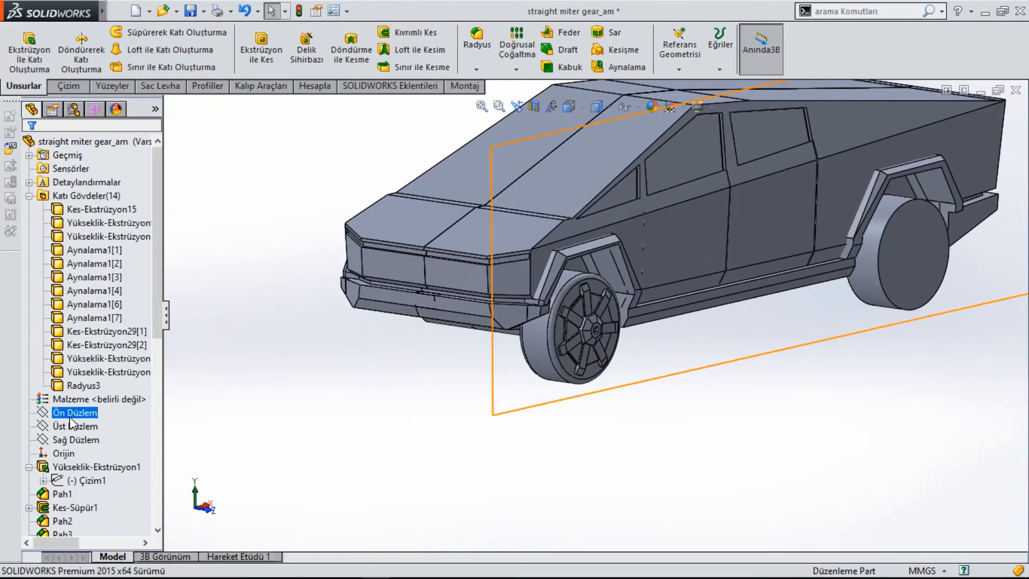
pyautogui.click(75, 440)
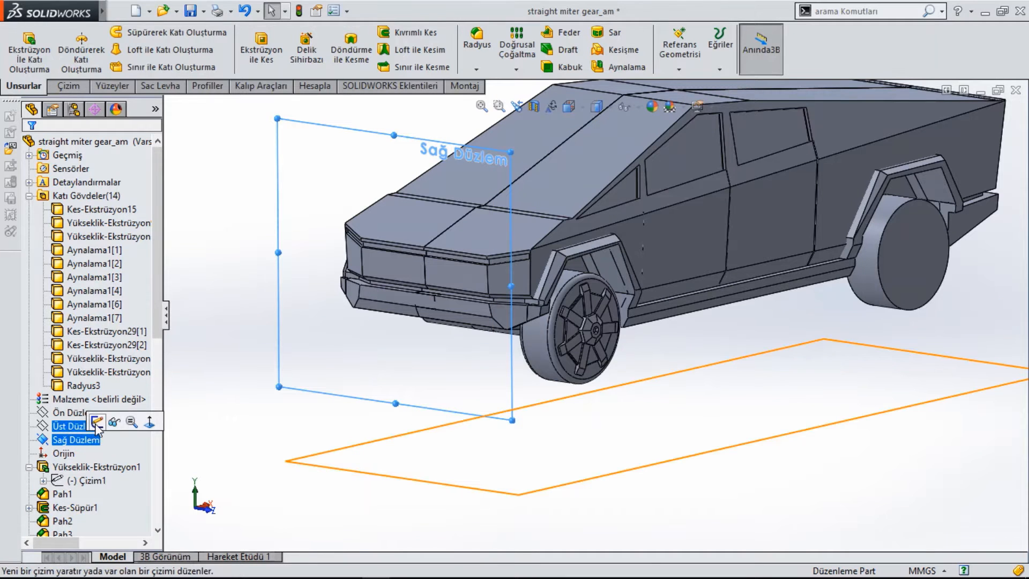
pyautogui.click(107, 421)
pyautogui.hotkey('ctrl', '8')
pyautogui.hotkey('ctrl', '8')
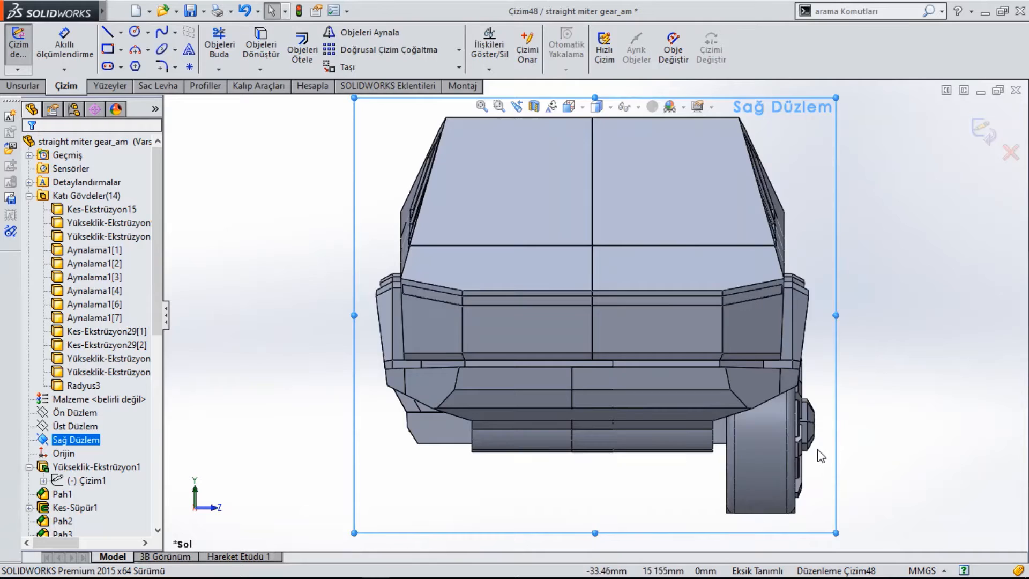
pyautogui.click(821, 456)
pyautogui.scroll(-5, 700, 406)
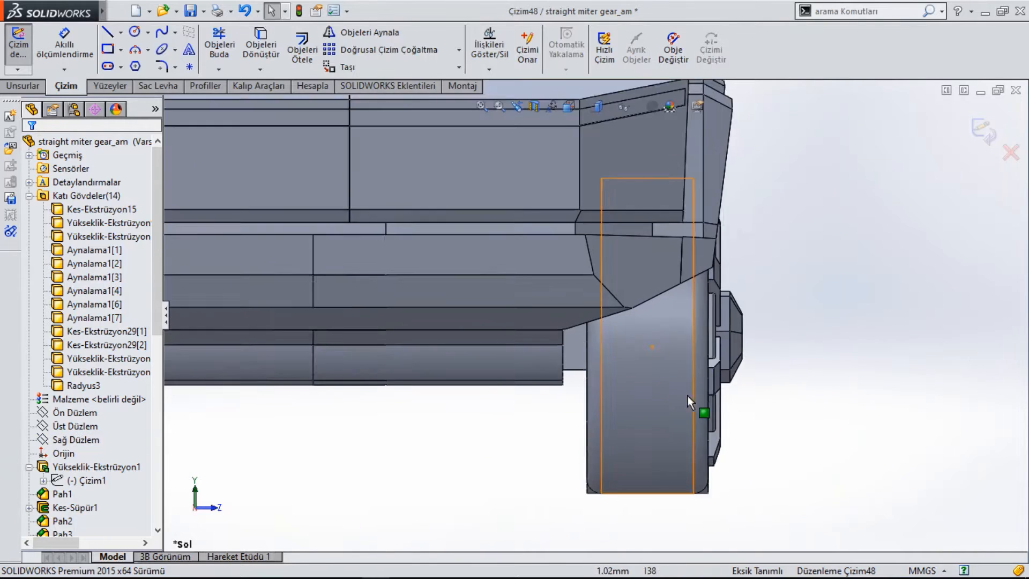
# Draw a vertical line up the tyre's tread from the midpoint of its bottom edge
pyautogui.click(114, 33)
pyautogui.scroll(-2, 696, 460)
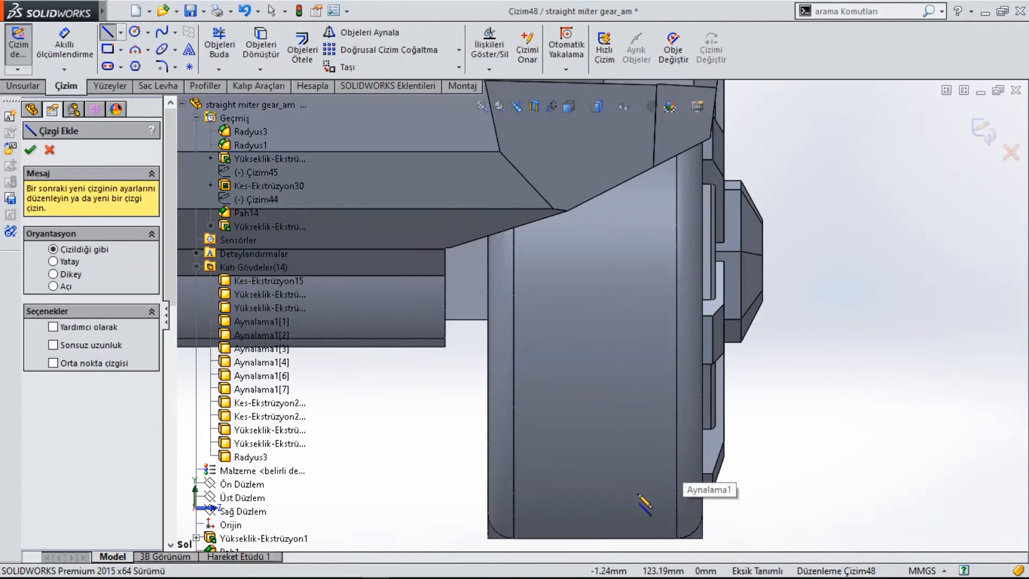
pyautogui.scroll(-2, 612, 542)
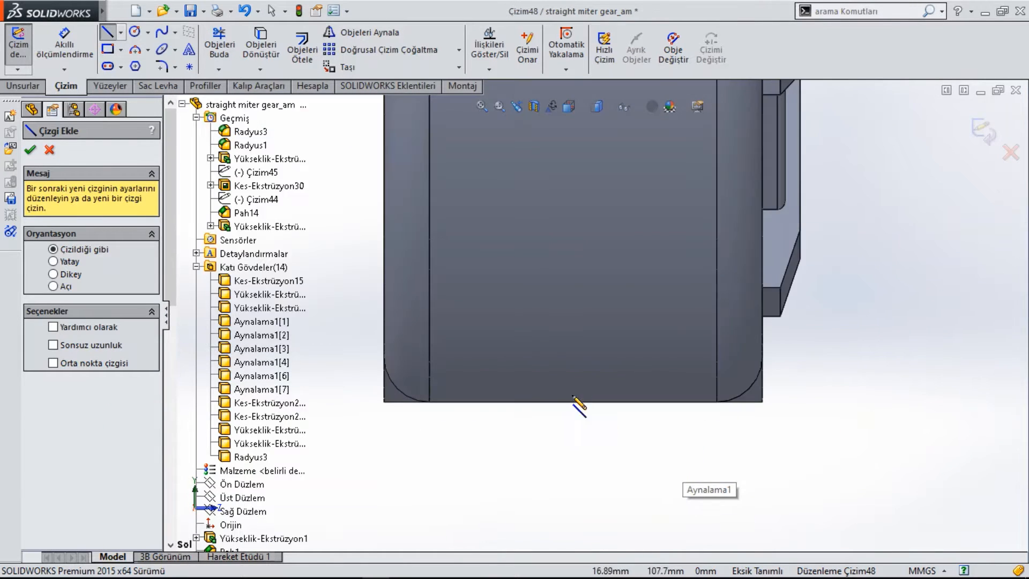
pyautogui.scroll(-3, 616, 184)
pyautogui.moveTo(573, 401)
pyautogui.mouseDown()
pyautogui.moveTo(616, 184)
pyautogui.moveTo(583, 160)
pyautogui.mouseUp()
pyautogui.rightClick(614, 214)
pyautogui.click(656, 229)
pyautogui.scroll(2, 596, 318)
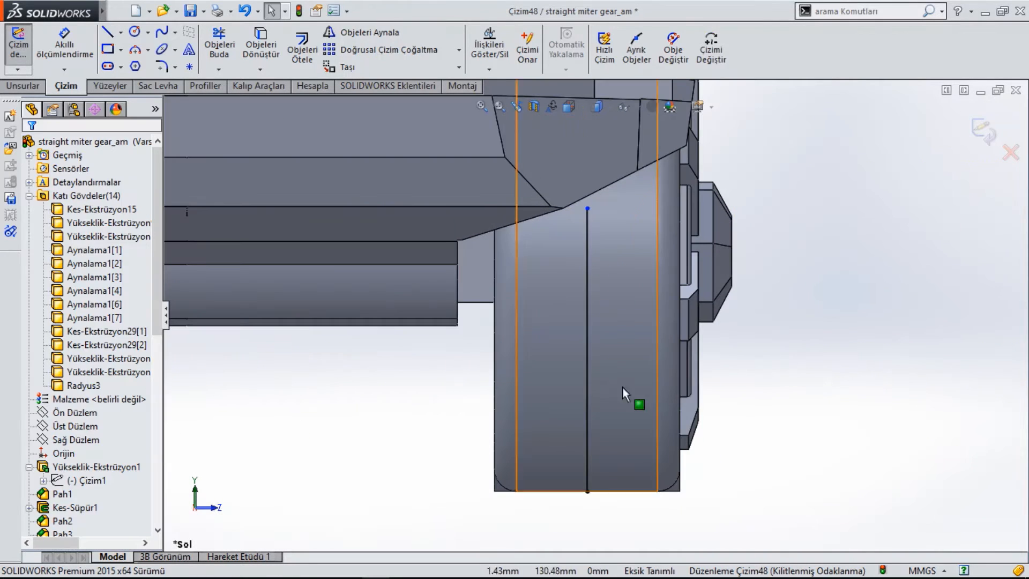
# Draw a horizontal line along the tyre's bottom edge from the vertical line's foot to the start of the outer fillet
pyautogui.click(110, 33)
pyautogui.click(587, 491)
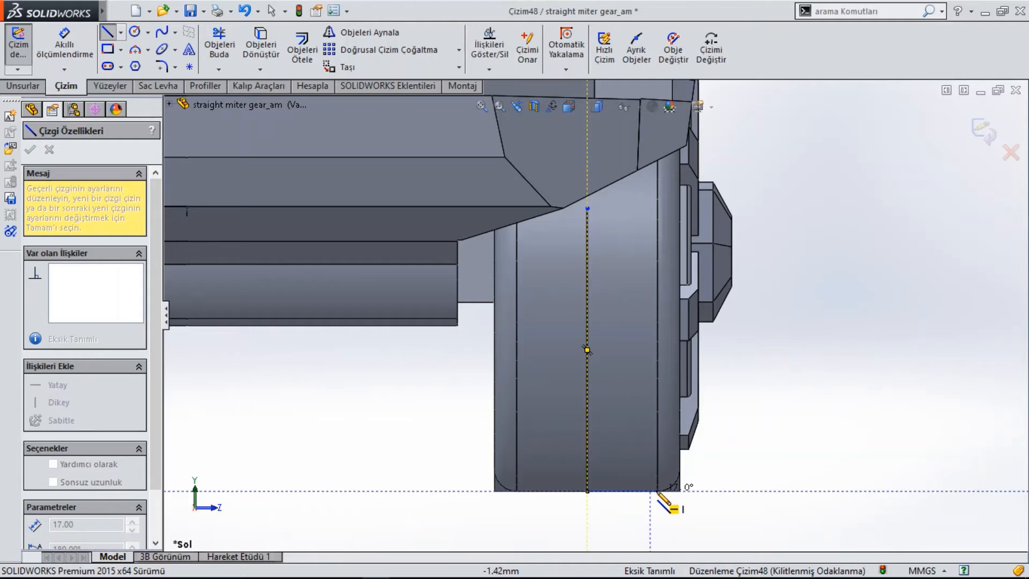
pyautogui.click(657, 491)
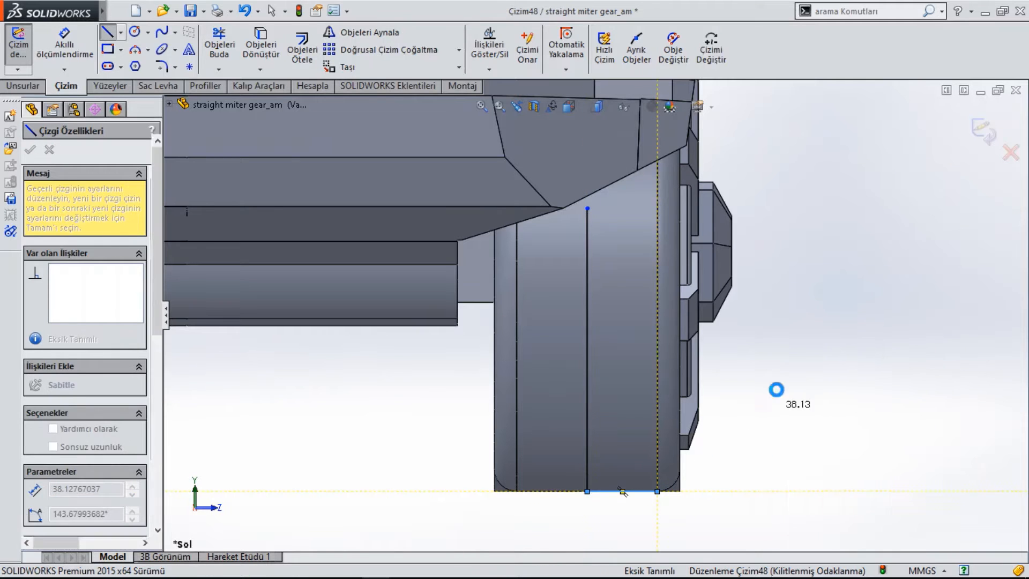
pyautogui.press('Escape')
# Draw a second vertical line from the horizontal line's midpoint up to the height of the first vertical line
pyautogui.click(621, 491)
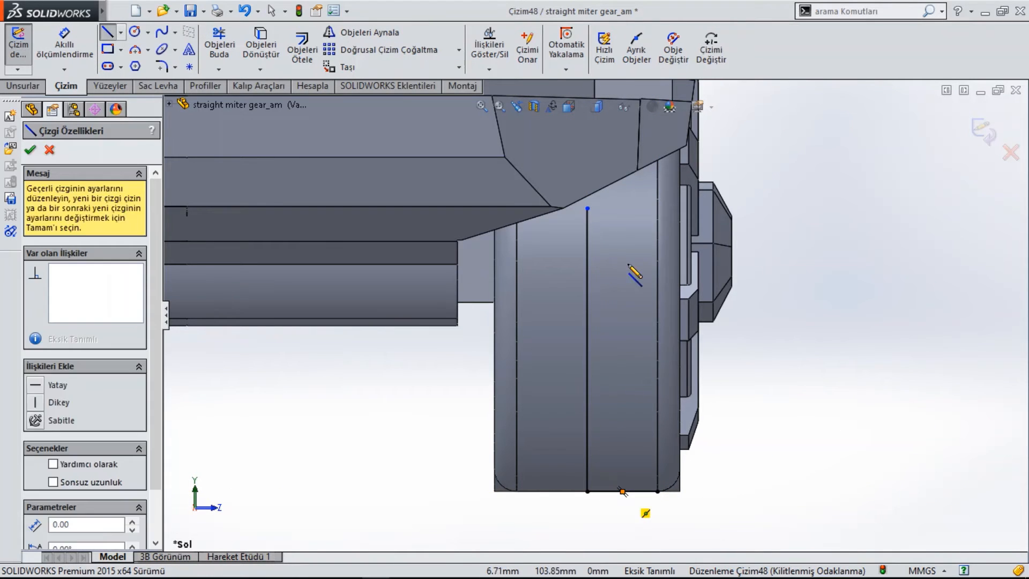
pyautogui.click(622, 208)
pyautogui.rightClick(756, 267)
pyautogui.click(794, 281)
pyautogui.scroll(-5, 645, 259)
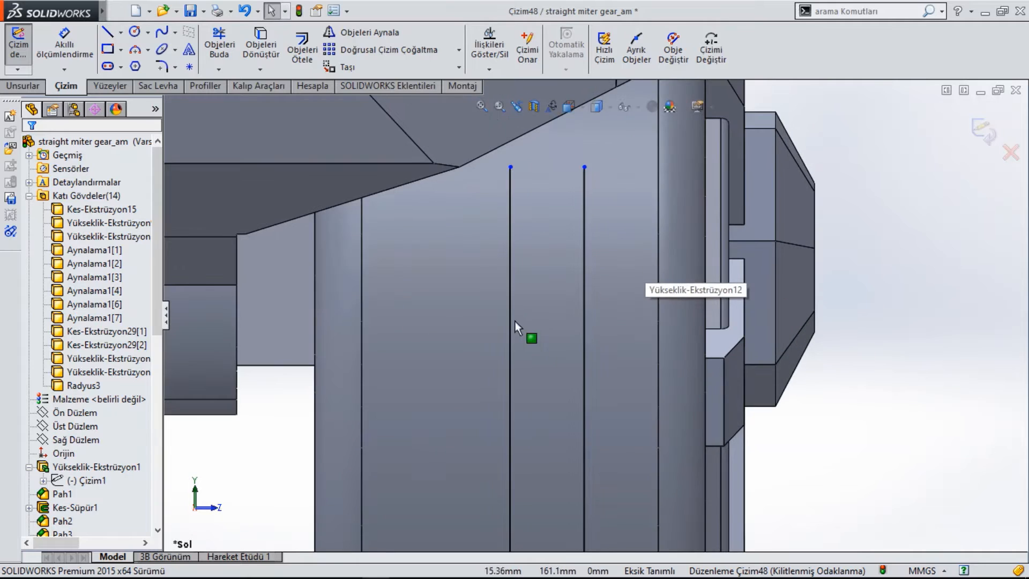
pyautogui.scroll(5, 643, 391)
pyautogui.click(107, 39)
pyautogui.scroll(-3, 607, 312)
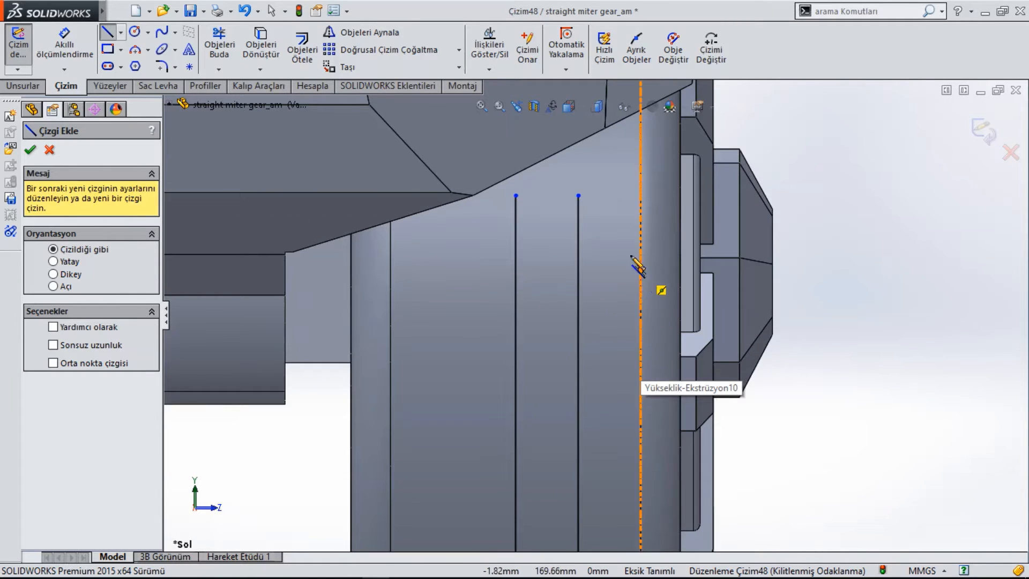
pyautogui.click(121, 32)
pyautogui.click(149, 73)
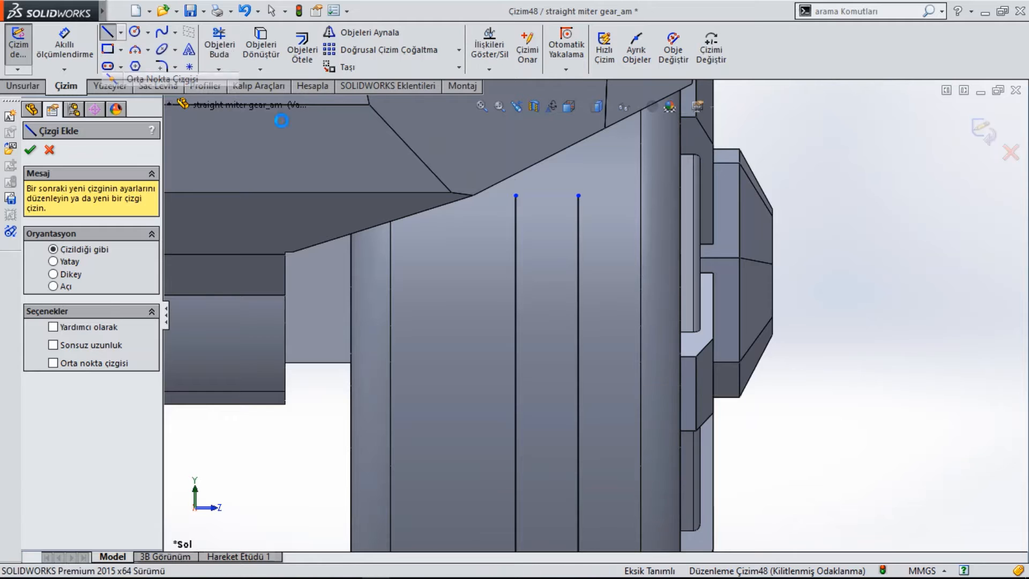
pyautogui.click(641, 269)
pyautogui.scroll(-3, 617, 244)
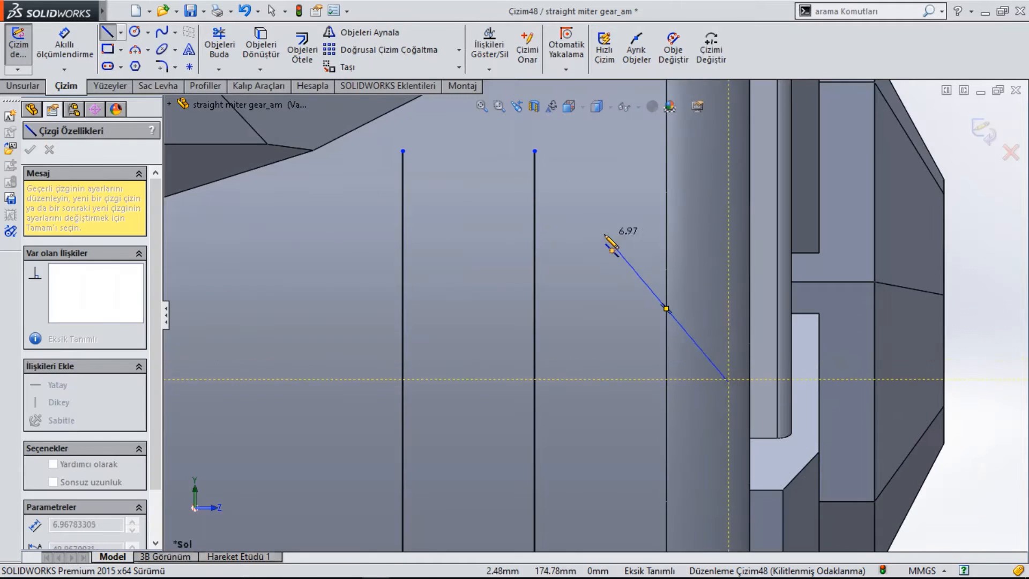
pyautogui.click(101, 34)
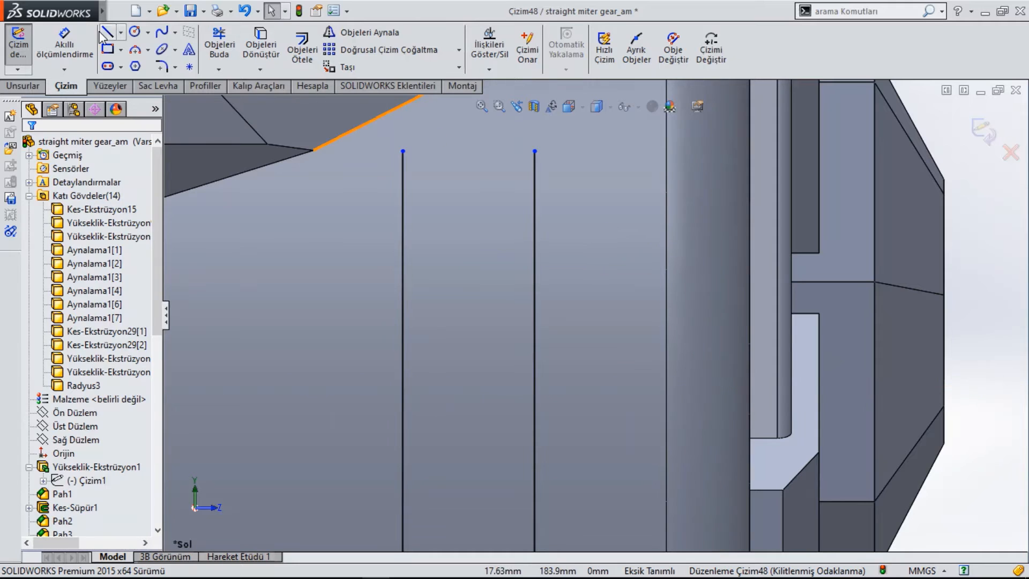
# Sketch two parallel chevrons from the tyre's outer fillet edge to the first vertical line, peaking on the second, with segments about 10.82 mm long
pyautogui.click(106, 34)
pyautogui.click(665, 308)
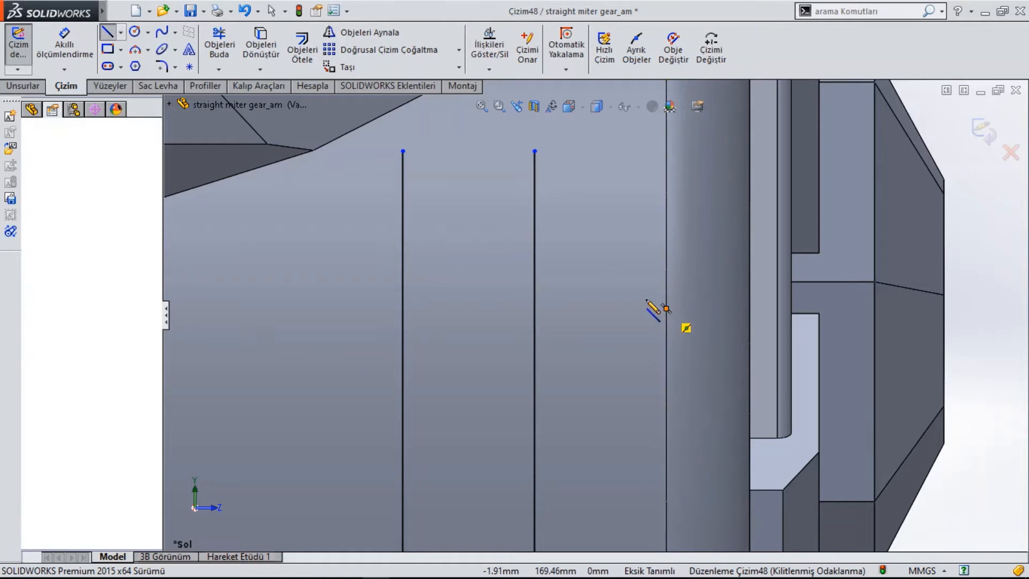
pyautogui.click(535, 236)
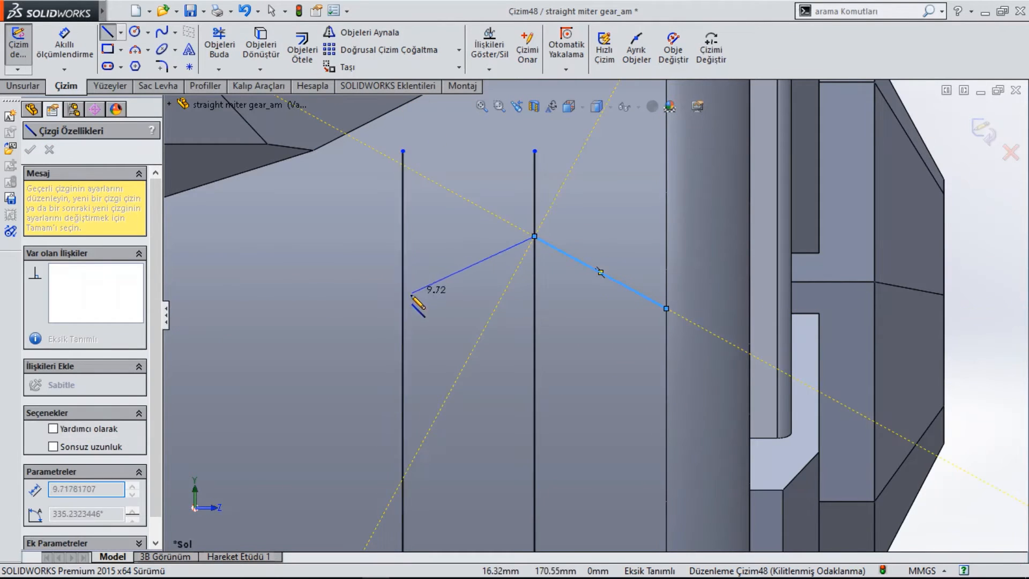
pyautogui.click(402, 309)
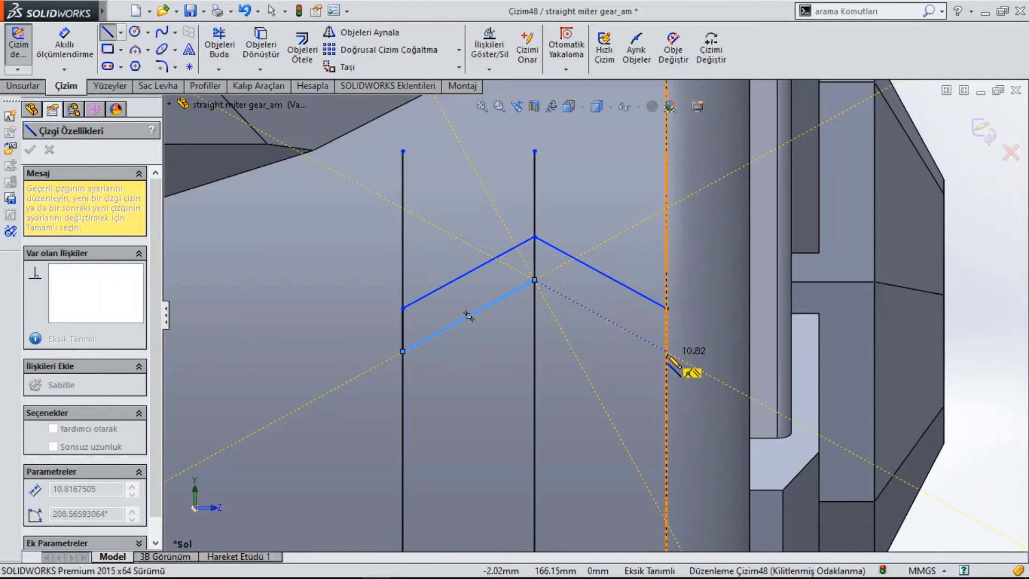
pyautogui.click(666, 309)
pyautogui.press('Escape')
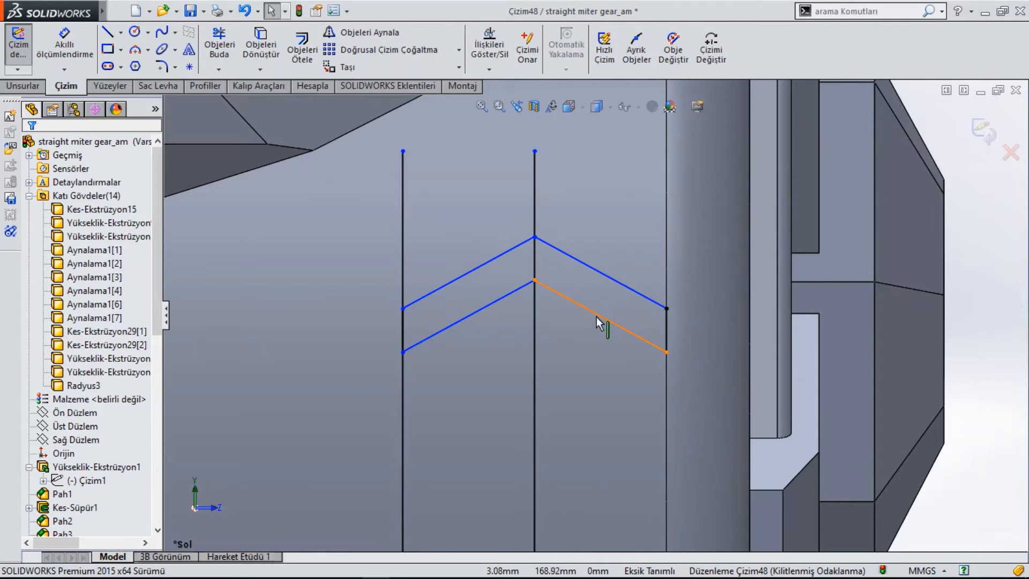
# Make each pair of facing chevron lines parallel
pyautogui.click(604, 317)
pyautogui.keyDown('ctrl'); pyautogui.click(601, 273); pyautogui.keyUp('ctrl')
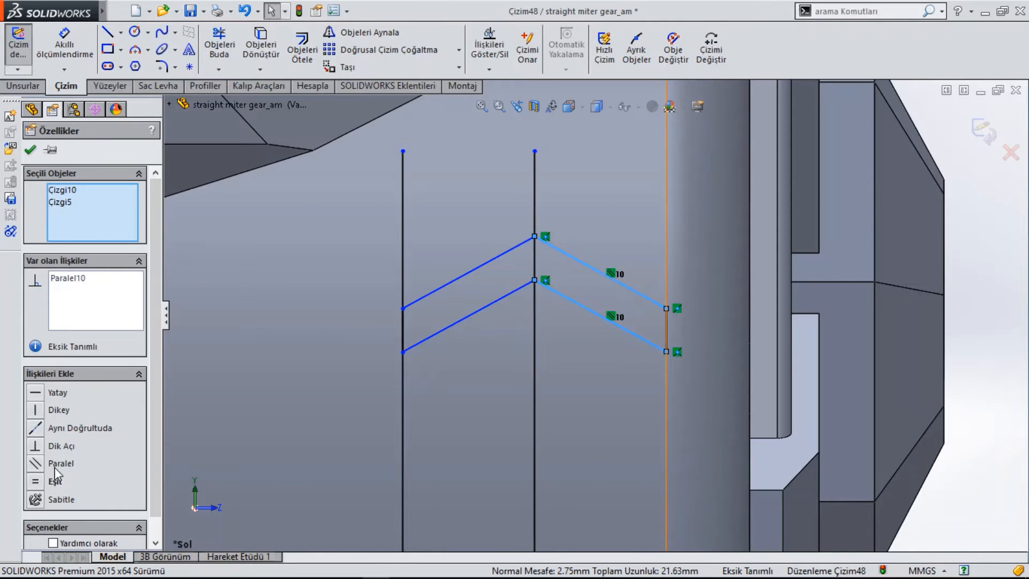
pyautogui.click(562, 378)
pyautogui.click(464, 318)
pyautogui.keyDown('ctrl'); pyautogui.click(475, 269); pyautogui.keyUp('ctrl')
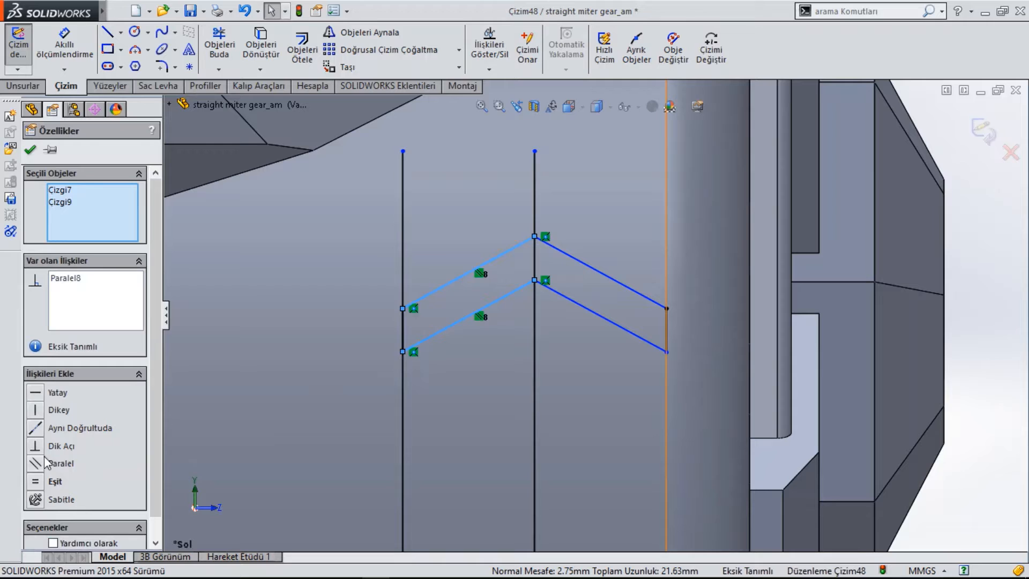
pyautogui.click(185, 423)
# Add horizontal relations between the two lower end points and between the two upper end points of the chevrons
pyautogui.click(402, 351)
pyautogui.keyDown('ctrl'); pyautogui.click(666, 351); pyautogui.keyUp('ctrl')
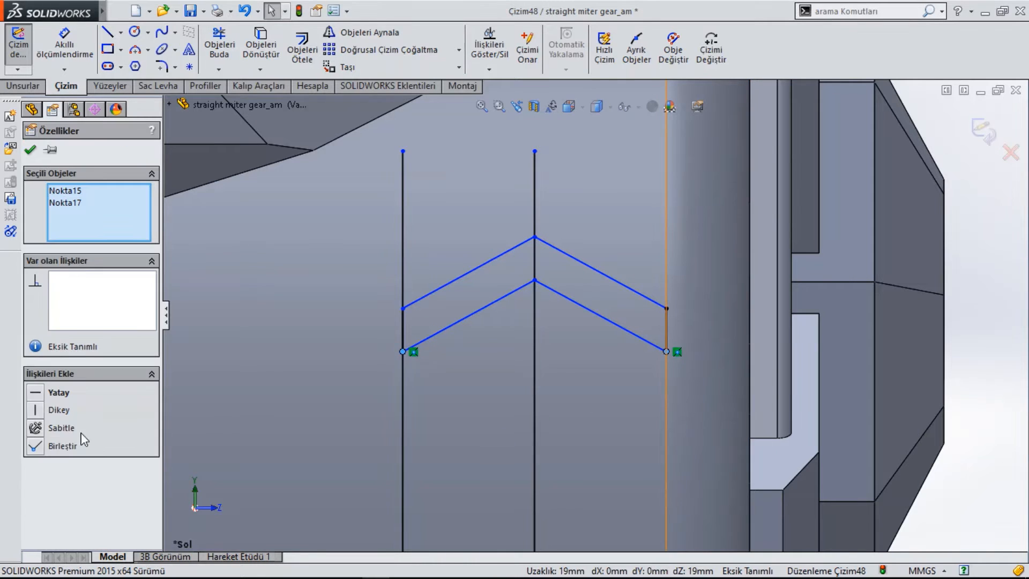
pyautogui.click(42, 395)
pyautogui.click(380, 317)
pyautogui.click(403, 308)
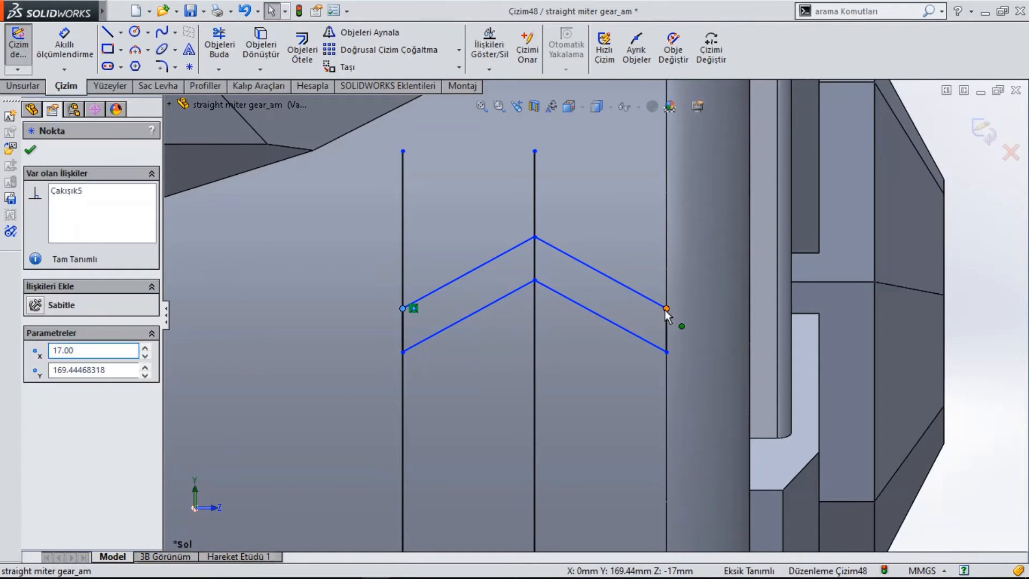
pyautogui.keyDown('ctrl'); pyautogui.click(666, 308); pyautogui.keyUp('ctrl')
pyautogui.click(43, 394)
pyautogui.click(571, 374)
# Mirror the four chevron lines about the vertical line at the middle of the tyre's tread, keeping the originals
pyautogui.scroll(3, 572, 374)
pyautogui.scroll(2, 534, 315)
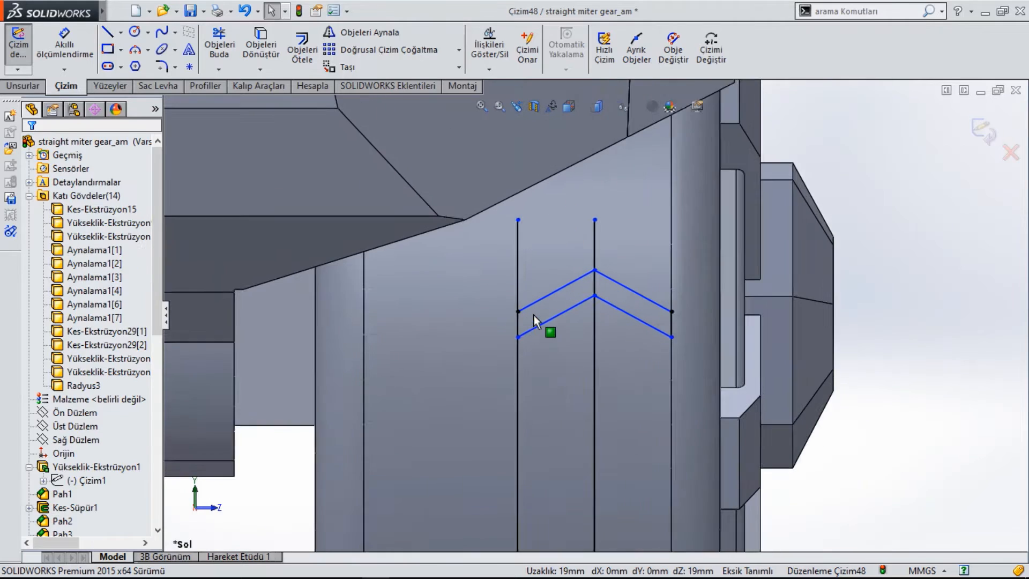
pyautogui.scroll(-4, 534, 316)
pyautogui.click(370, 32)
pyautogui.click(575, 282)
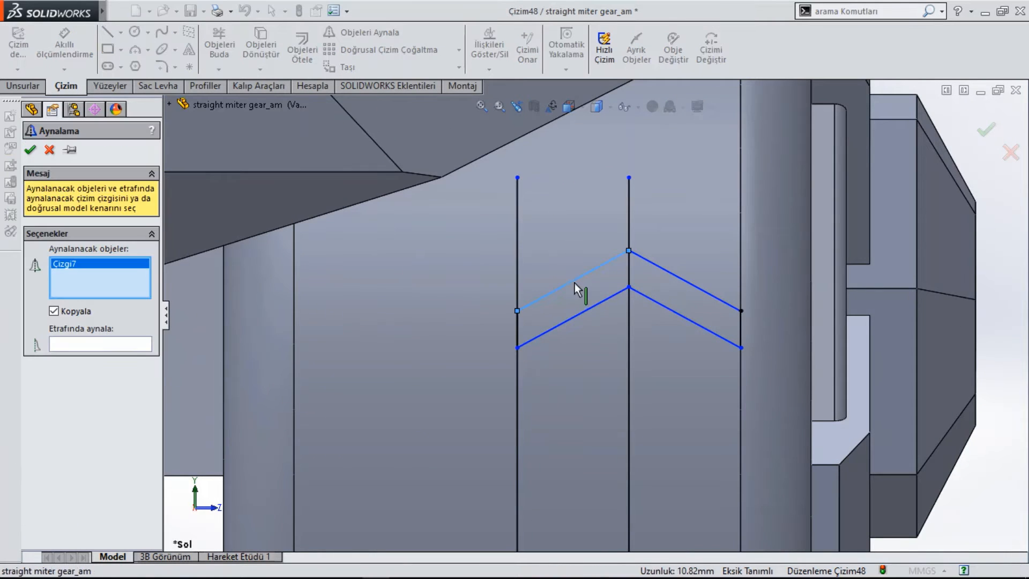
pyautogui.click(594, 306)
pyautogui.click(686, 318)
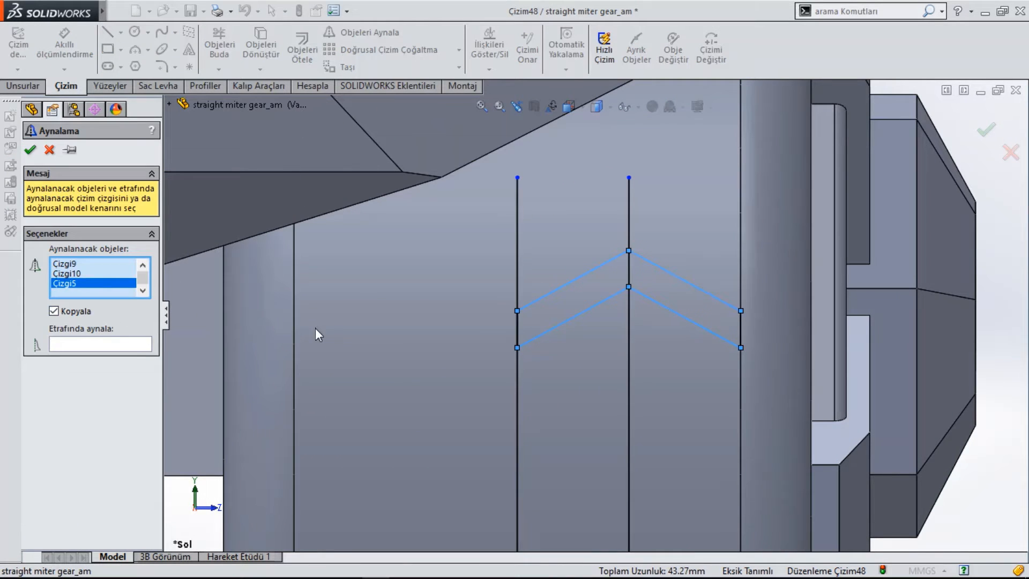
pyautogui.click(94, 344)
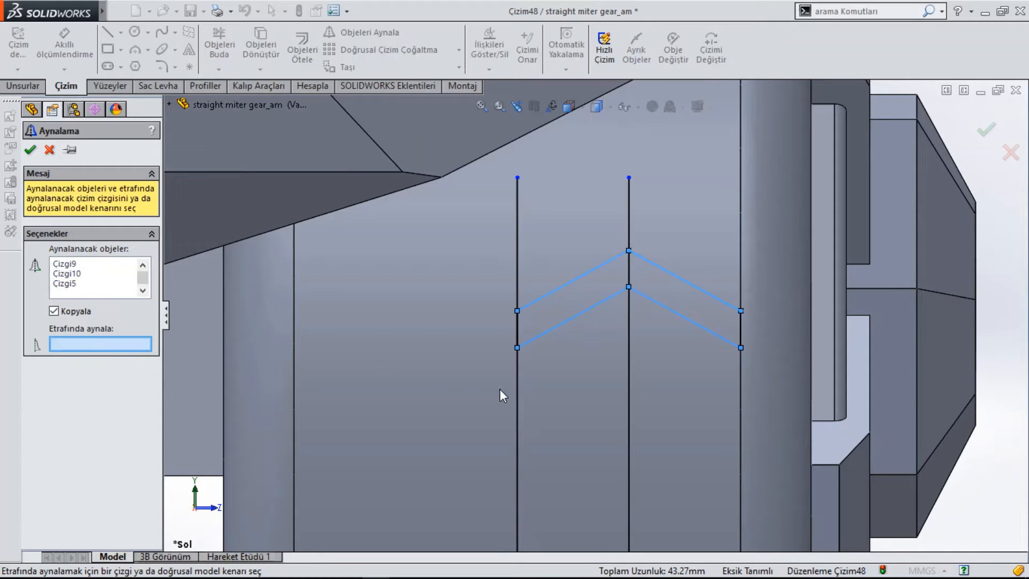
pyautogui.click(517, 395)
pyautogui.click(30, 149)
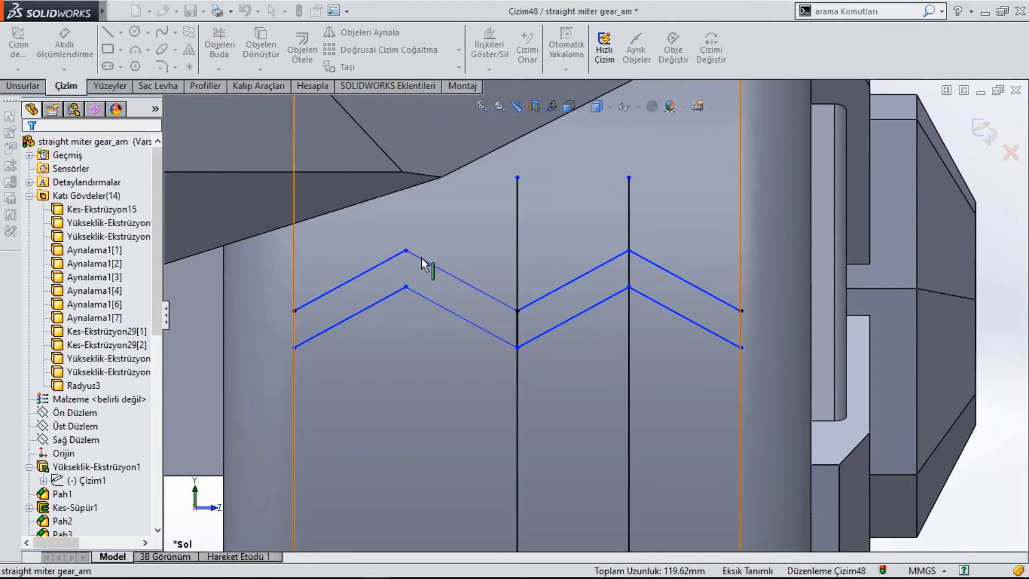
# Delete the two long vertical guide lines and the horizontal guide line at the tyre's bottom edge
pyautogui.click(516, 215)
pyautogui.press('Delete')
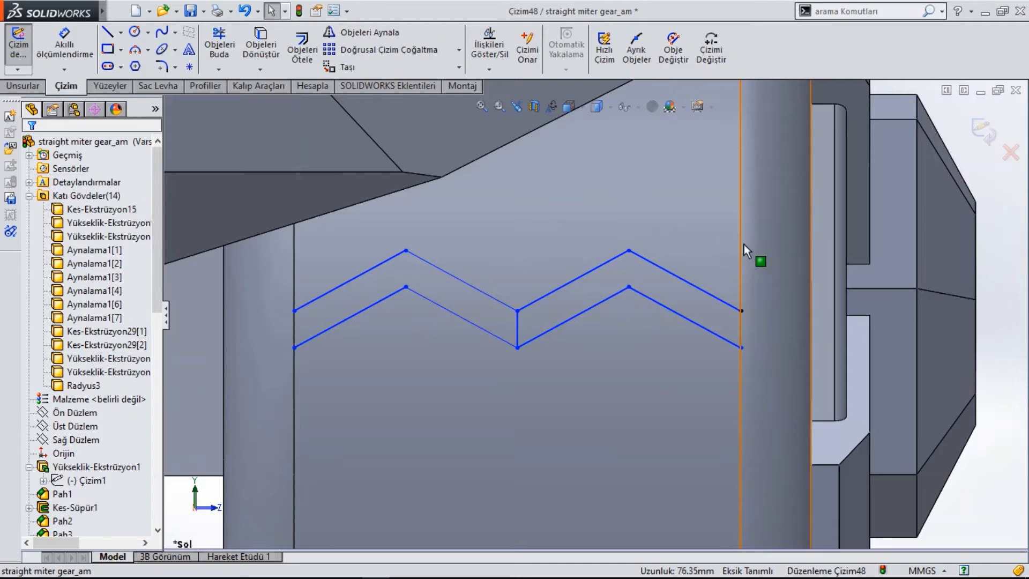
pyautogui.scroll(3, 681, 466)
pyautogui.scroll(-5, 591, 399)
pyautogui.click(589, 393)
pyautogui.press('Escape')
pyautogui.scroll(5, 588, 201)
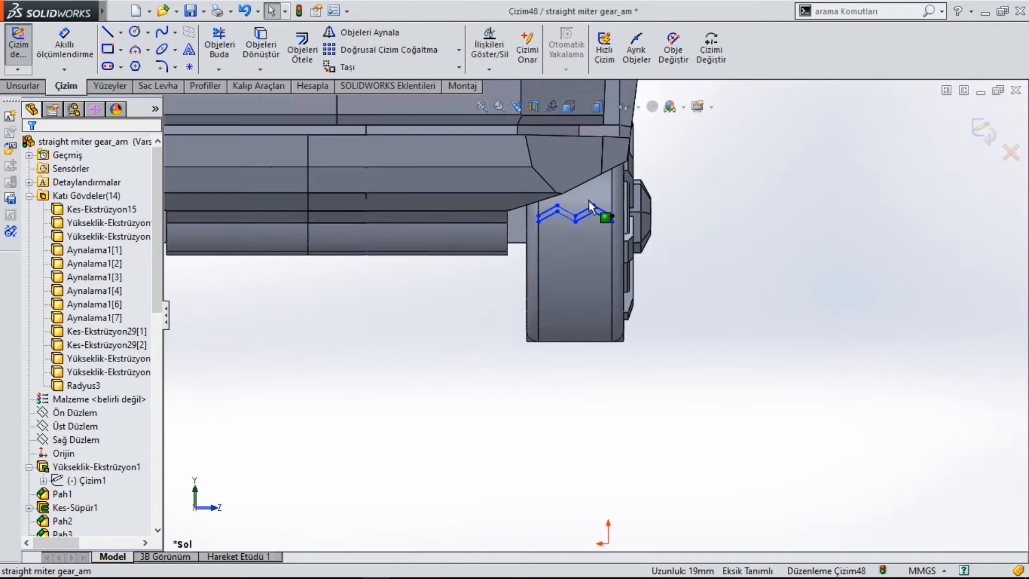
# Close both ends of the zigzag band with short vertical lines and delete the vertical segment at its middle
pyautogui.scroll(-8, 561, 275)
pyautogui.press('l')
pyautogui.moveTo(297, 244); pyautogui.dragTo(297, 293)
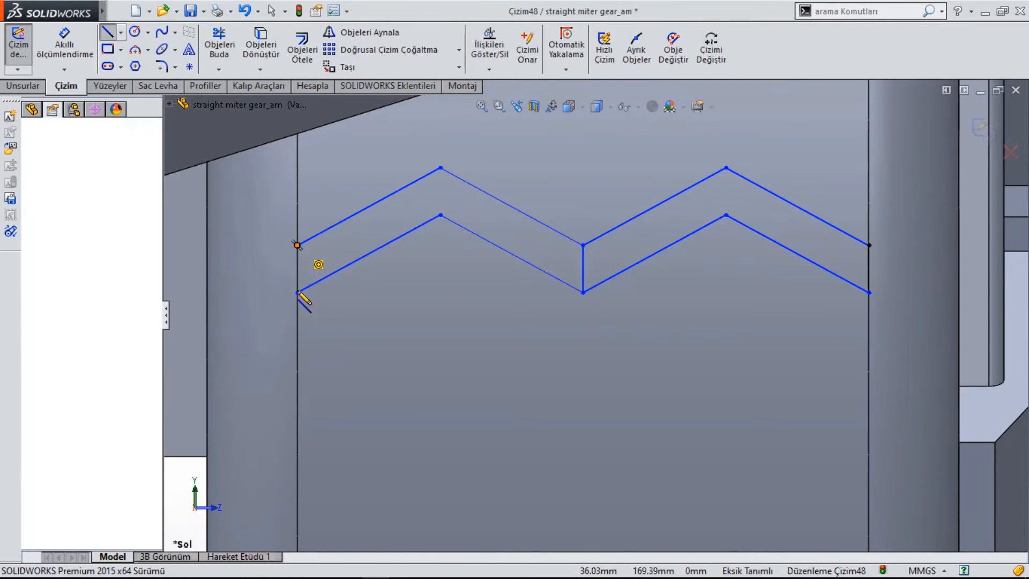
pyautogui.press('Escape')
pyautogui.press('l')
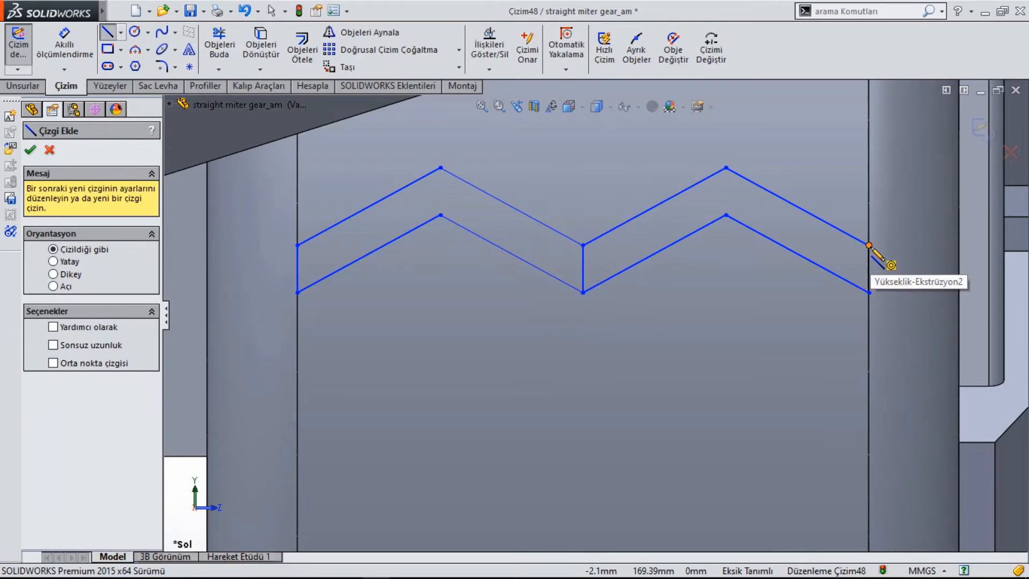
pyautogui.press('Escape')
pyautogui.click(585, 273)
pyautogui.press('Delete')
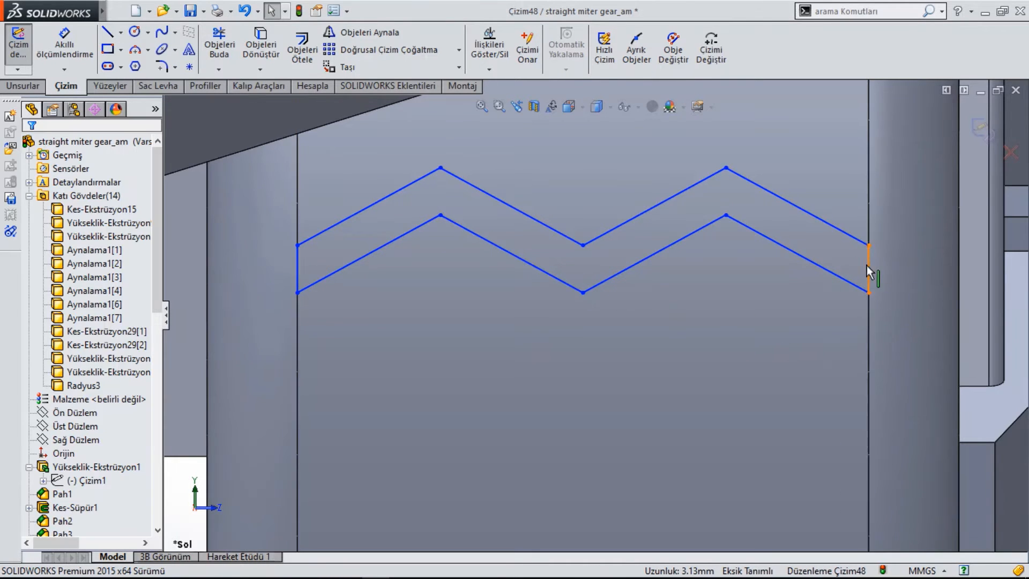
# Extrude the closed zigzag profile as a solid Up To Surface (Yüzeye Kadar), ending on the tyre's tread face
pyautogui.scroll(6, 329, 264)
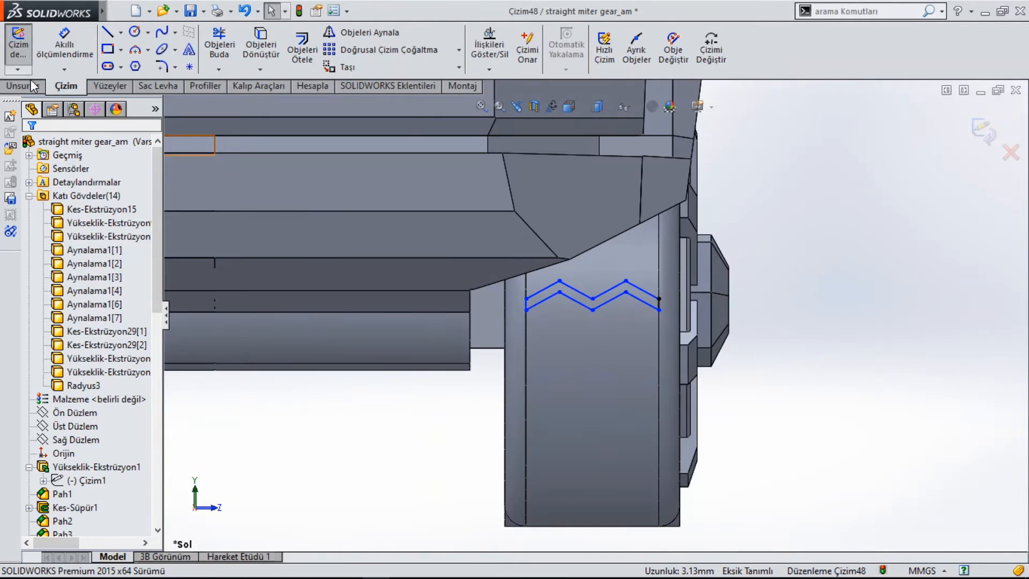
pyautogui.click(33, 85)
pyautogui.click(29, 49)
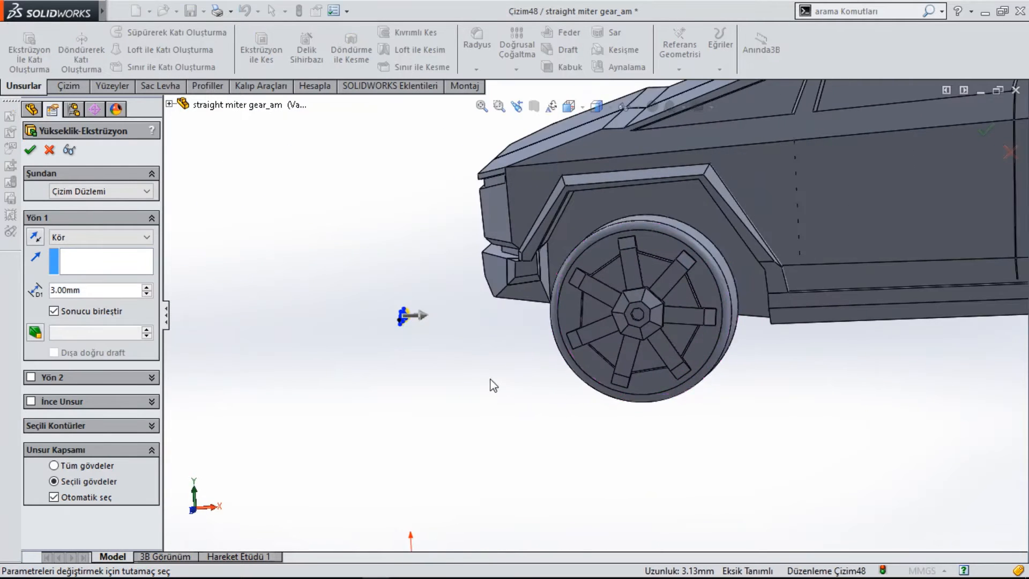
pyautogui.click(138, 237)
pyautogui.click(80, 279)
pyautogui.moveTo(402, 363); pyautogui.dragTo(523, 368, button='middle')
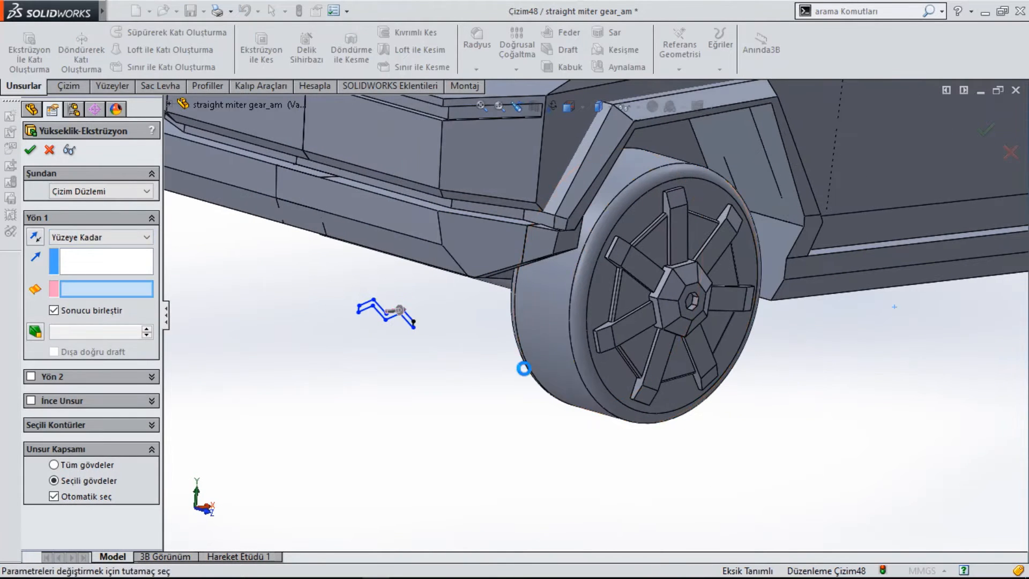
pyautogui.click(524, 368)
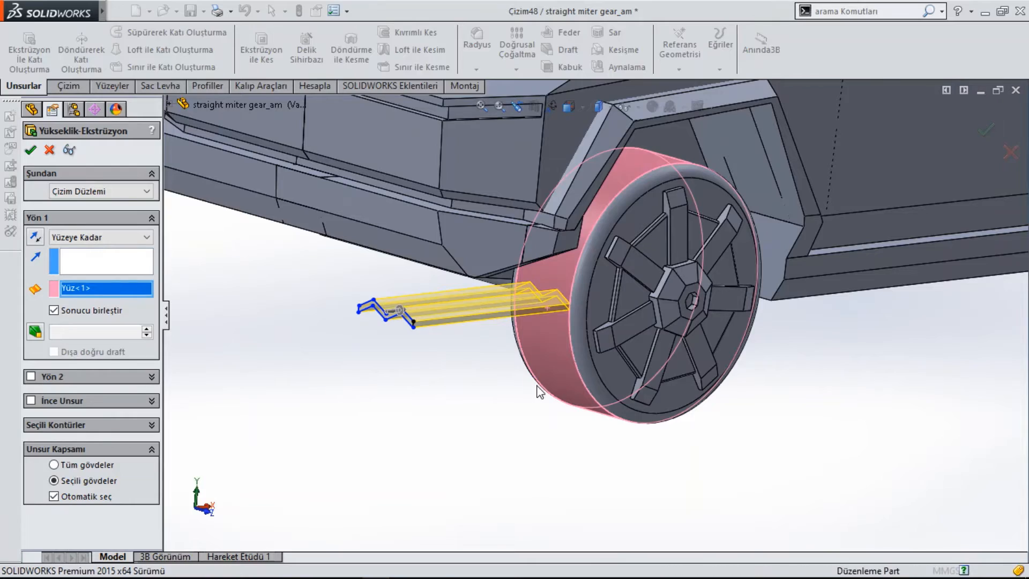
pyautogui.press('Return')
# Open a sketch on the flat outer side face of the front wheel and face it squarely
pyautogui.moveTo(611, 453); pyautogui.dragTo(528, 416, button='middle')
pyautogui.click(557, 297)
pyautogui.click(631, 235)
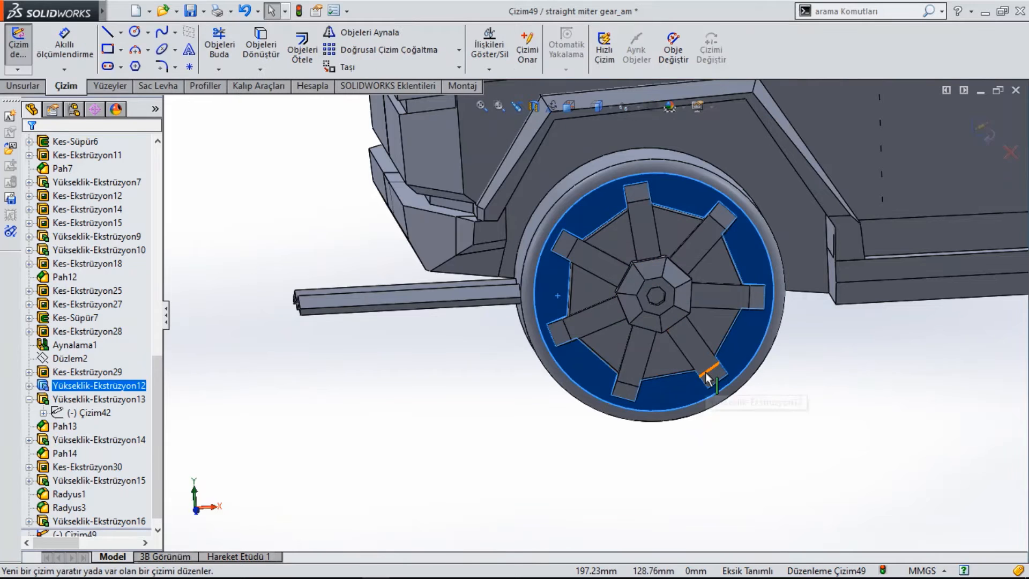
pyautogui.scroll(-5, 459, 343)
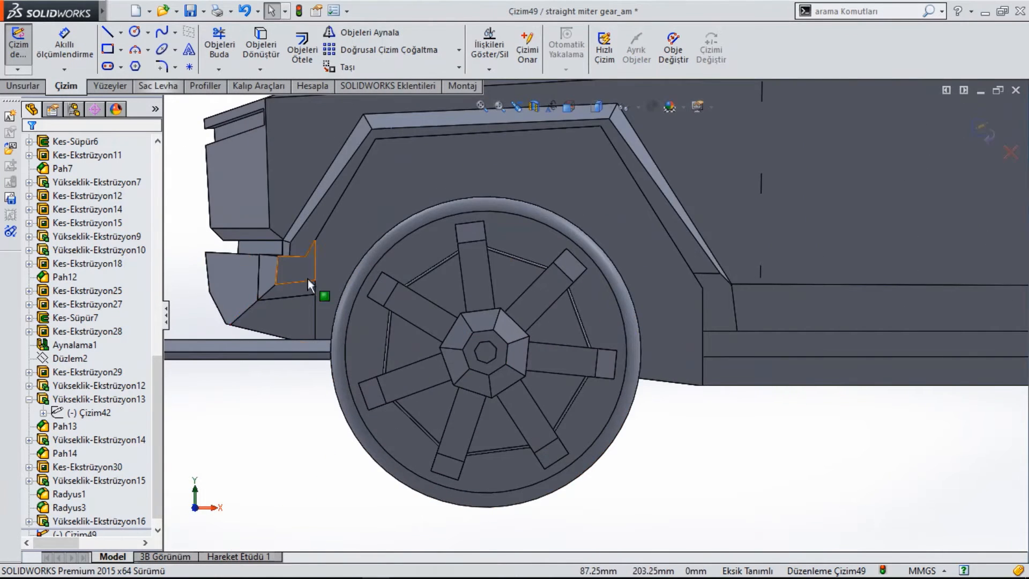
pyautogui.scroll(-3, 307, 279)
pyautogui.scroll(2, 596, 342)
# Draw a circle centred on the wheel hub and slightly larger than the tyre, with a radius of about 68 mm
pyautogui.click(134, 32)
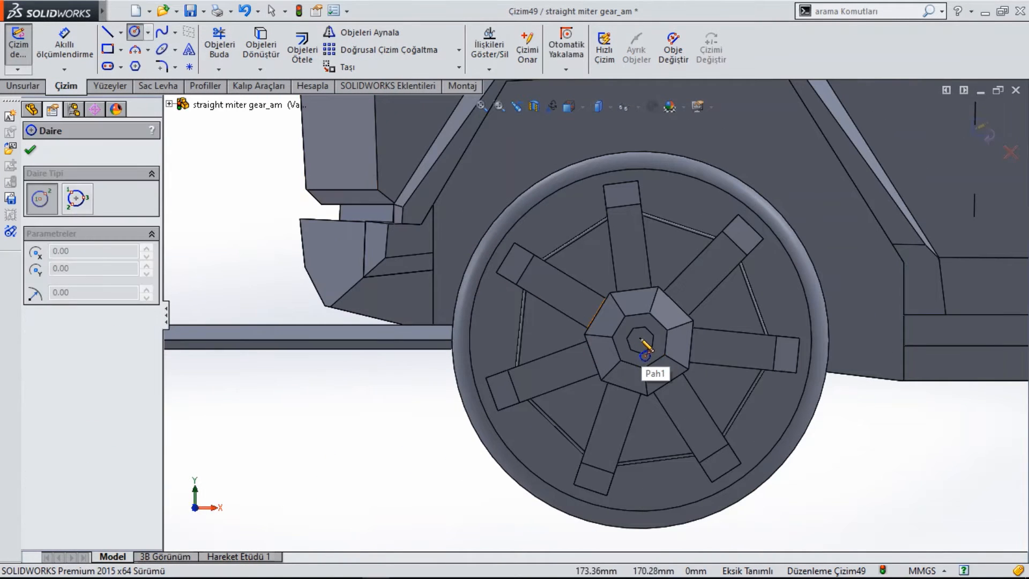
pyautogui.click(641, 339)
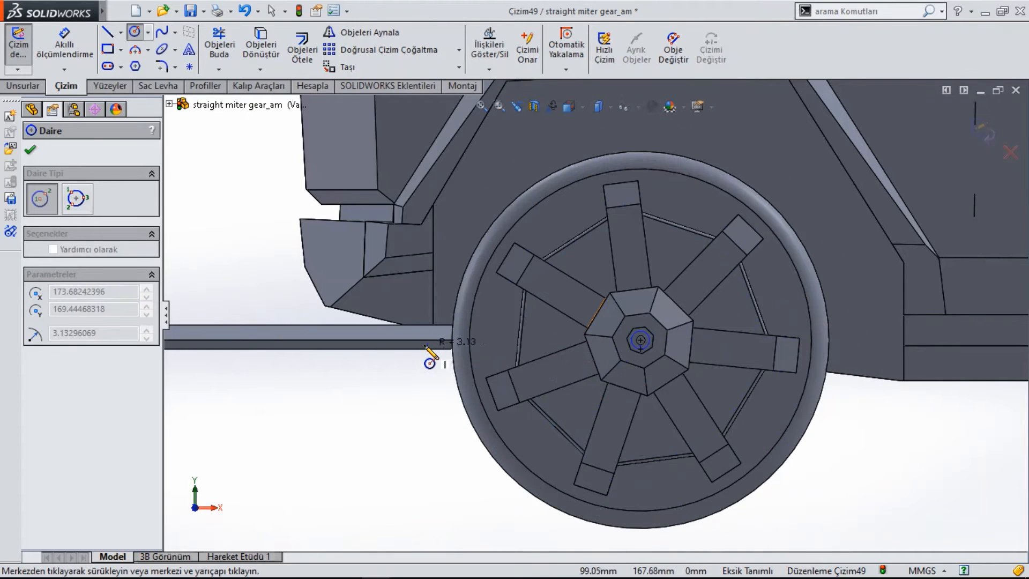
pyautogui.scroll(-4, 445, 348)
pyautogui.click(509, 333)
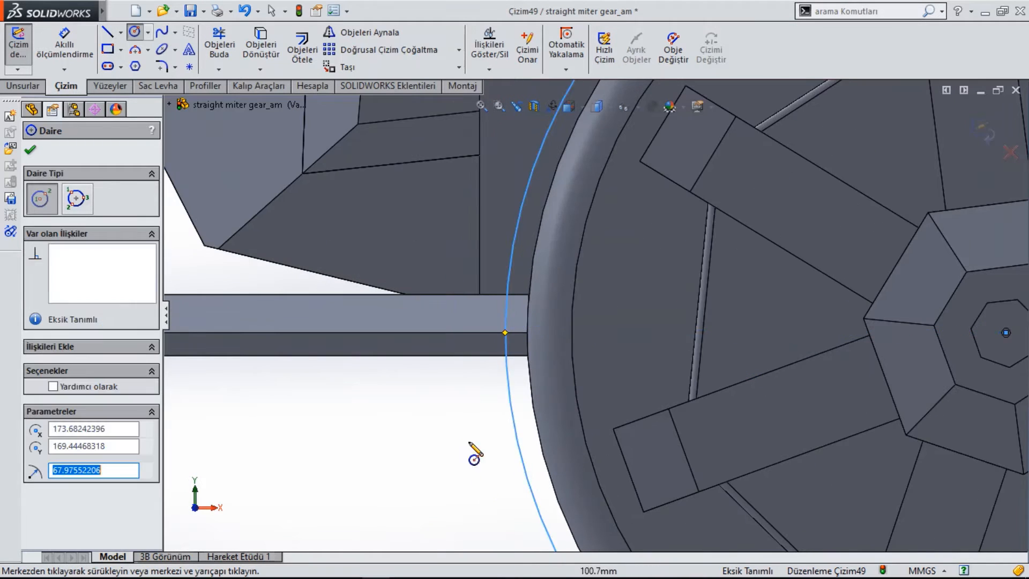
pyautogui.scroll(5, 471, 448)
pyautogui.scroll(-2, 750, 396)
pyautogui.click(35, 87)
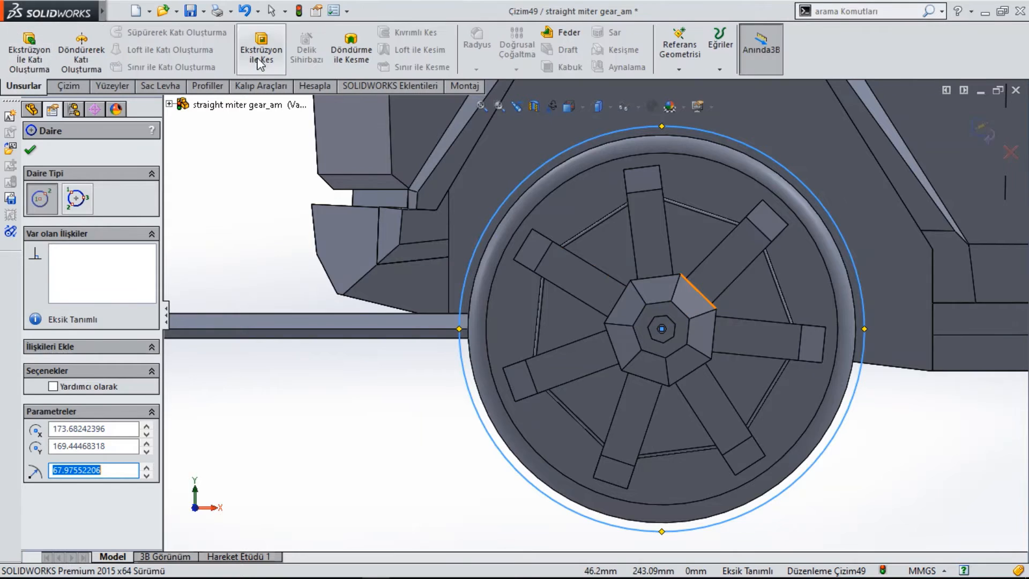
pyautogui.click(261, 48)
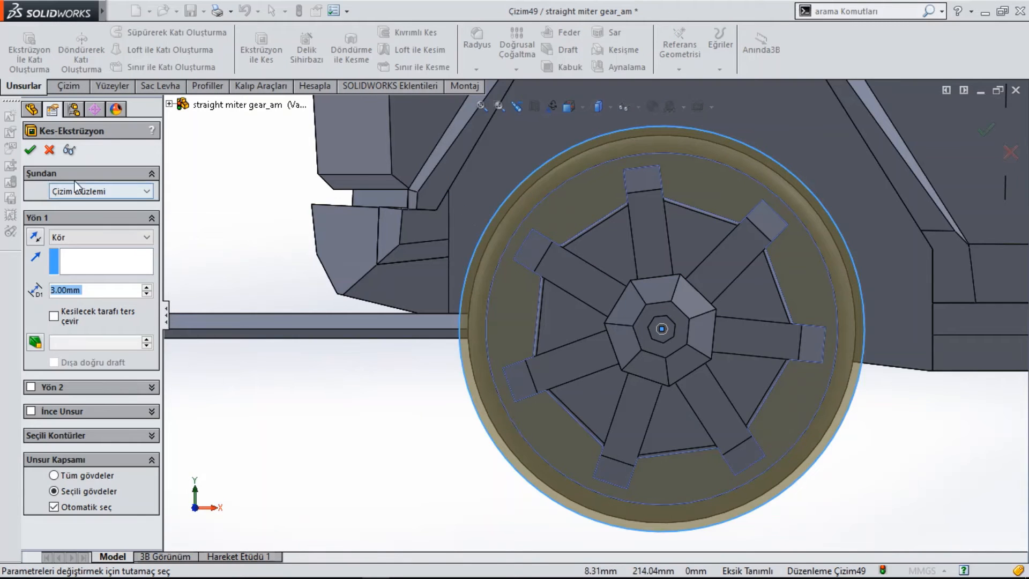
pyautogui.click(48, 150)
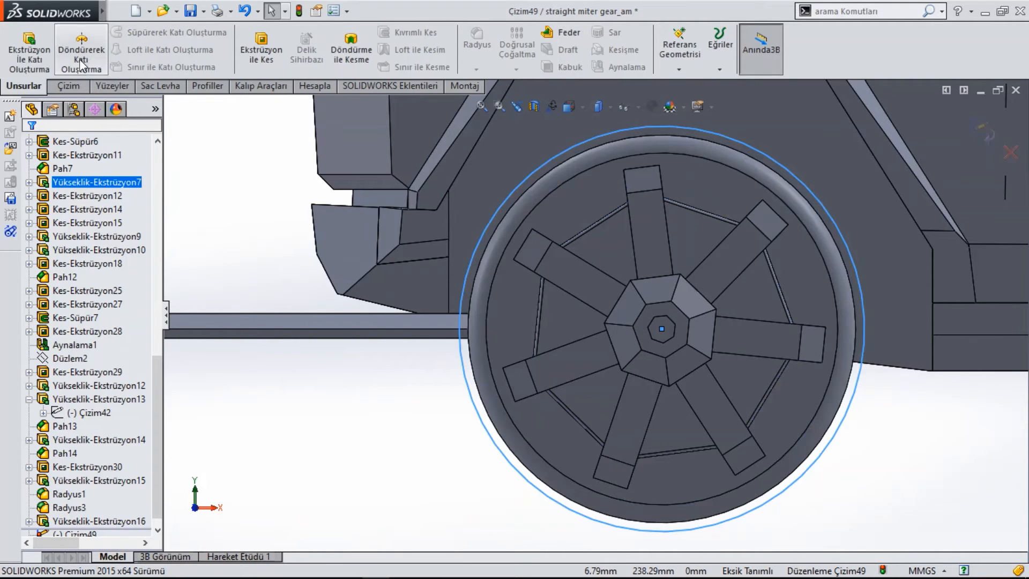
pyautogui.click(68, 87)
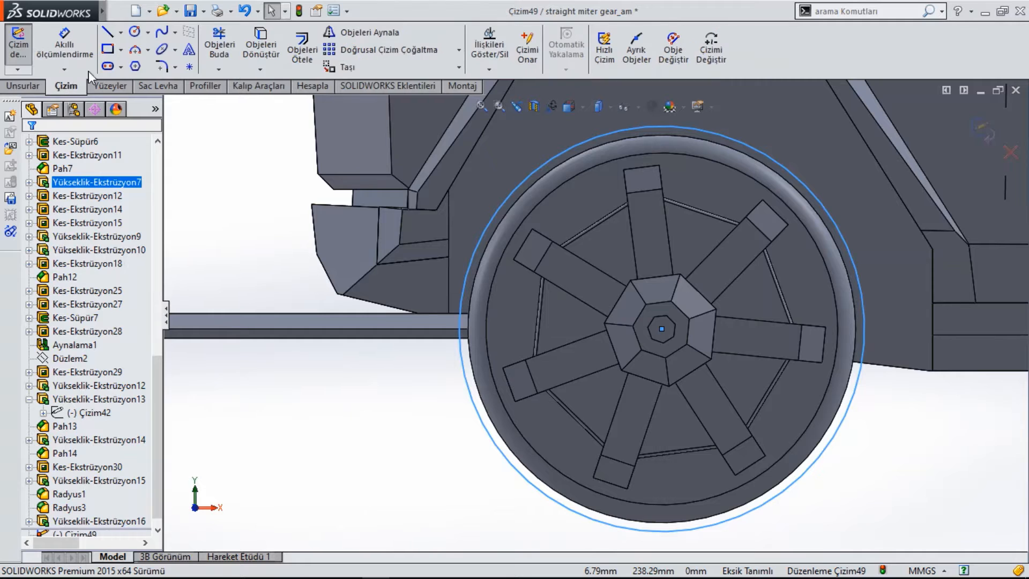
pyautogui.click(134, 32)
pyautogui.scroll(3, 695, 378)
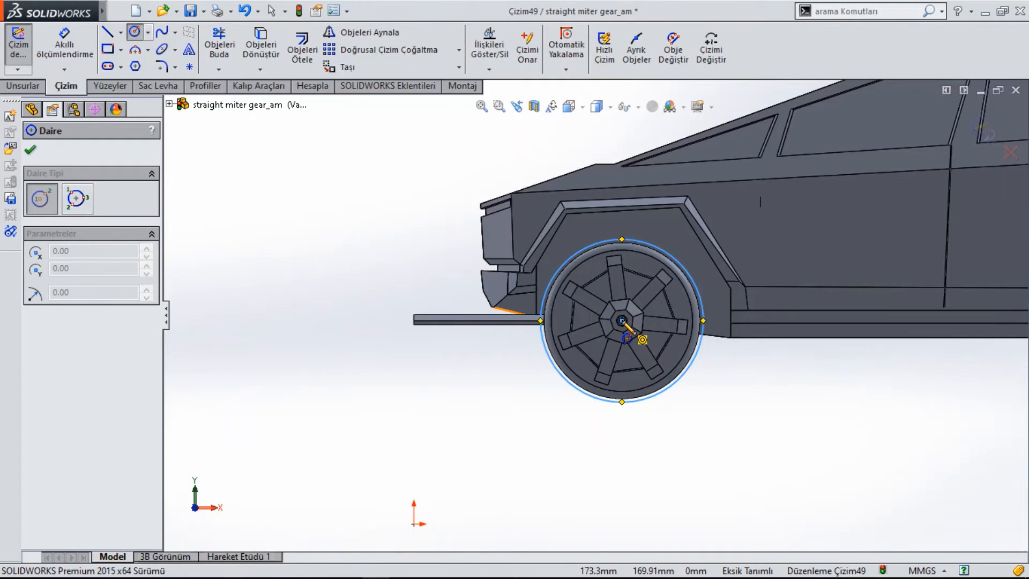
pyautogui.moveTo(627, 338); pyautogui.dragTo(490, 385, button='middle')
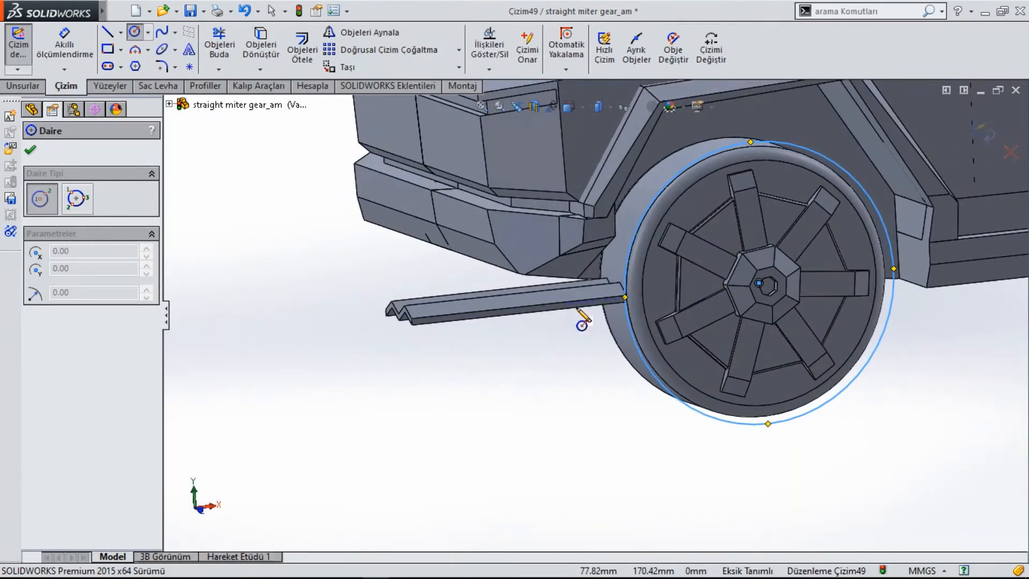
pyautogui.moveTo(581, 322)
pyautogui.mouseDown(button='middle')
pyautogui.moveTo(712, 340)
pyautogui.moveTo(584, 335)
pyautogui.mouseUp(button='middle')
pyautogui.scroll(1, 688, 321)
pyautogui.hotkey('ctrl', '8')
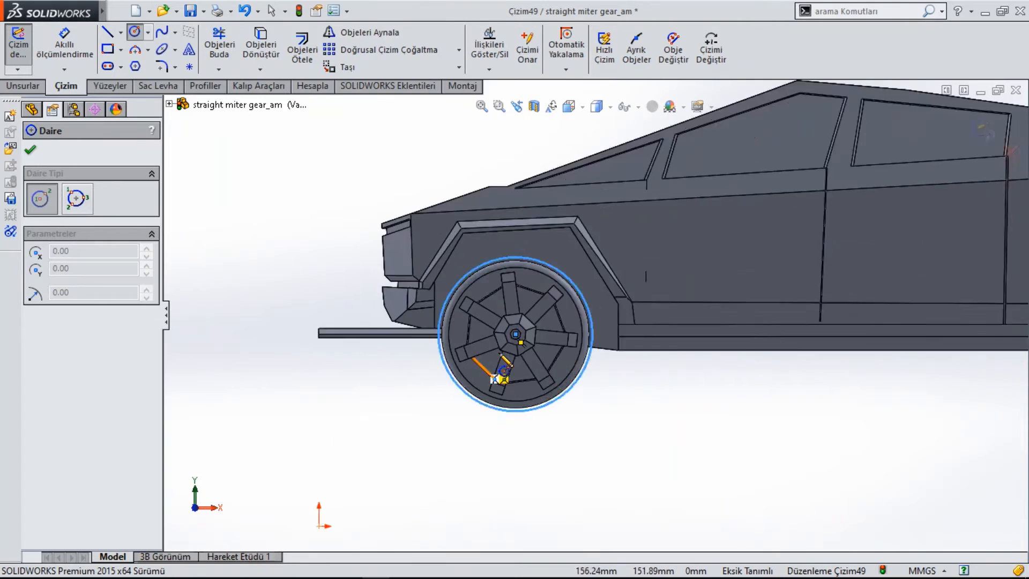
pyautogui.scroll(-3, 500, 354)
pyautogui.click(108, 32)
pyautogui.click(481, 432)
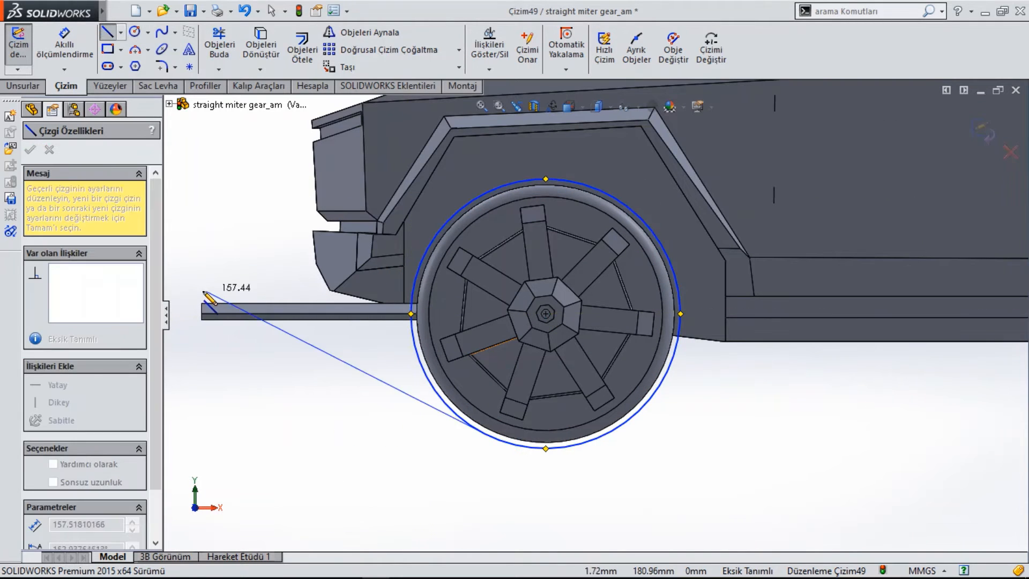
pyautogui.press('Escape')
# Enclose the protruding zigzag bar with three lines about 20 mm apart ending on the circle, and trim away the circle outside them
pyautogui.click(108, 32)
pyautogui.click(188, 292)
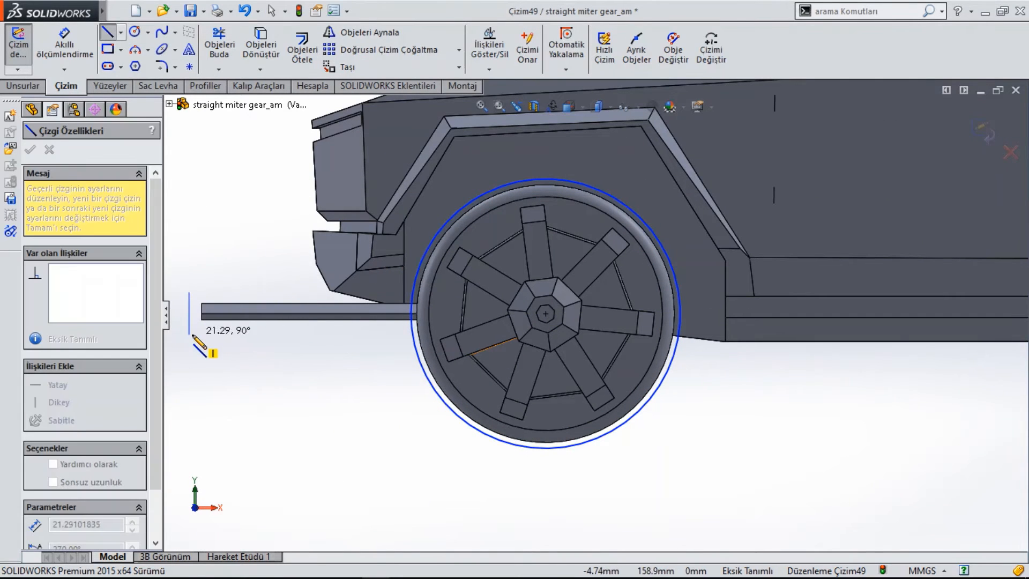
pyautogui.click(189, 331)
pyautogui.click(413, 331)
pyautogui.press('Escape')
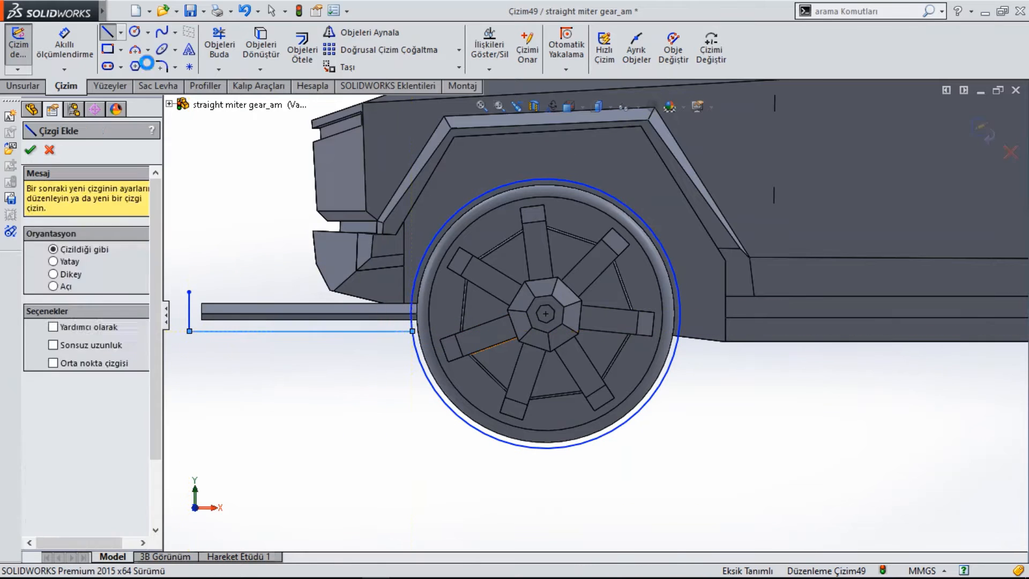
pyautogui.click(189, 292)
pyautogui.click(413, 292)
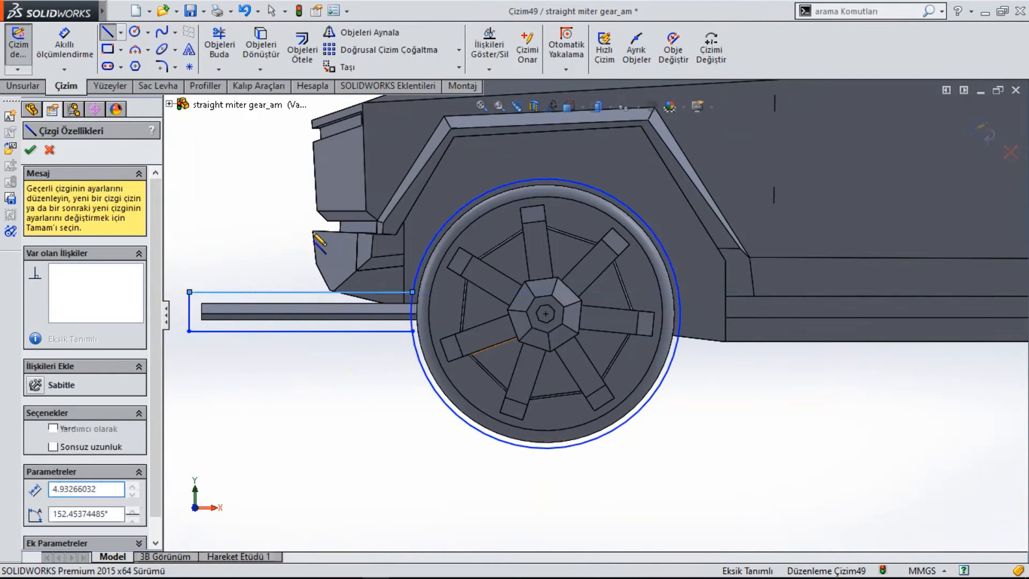
pyautogui.click(219, 48)
pyautogui.moveTo(631, 223); pyautogui.dragTo(617, 361)
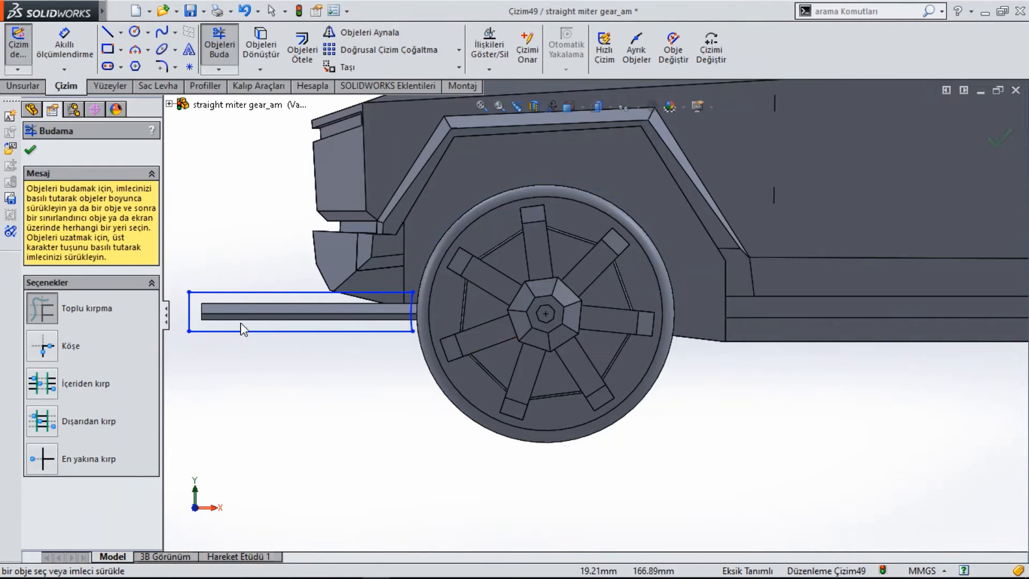
# Cut-extrude the closed outline 59 mm deep through the zigzag bar, limiting the cut to the tyre body instead of automatic body selection
pyautogui.click(21, 87)
pyautogui.click(261, 47)
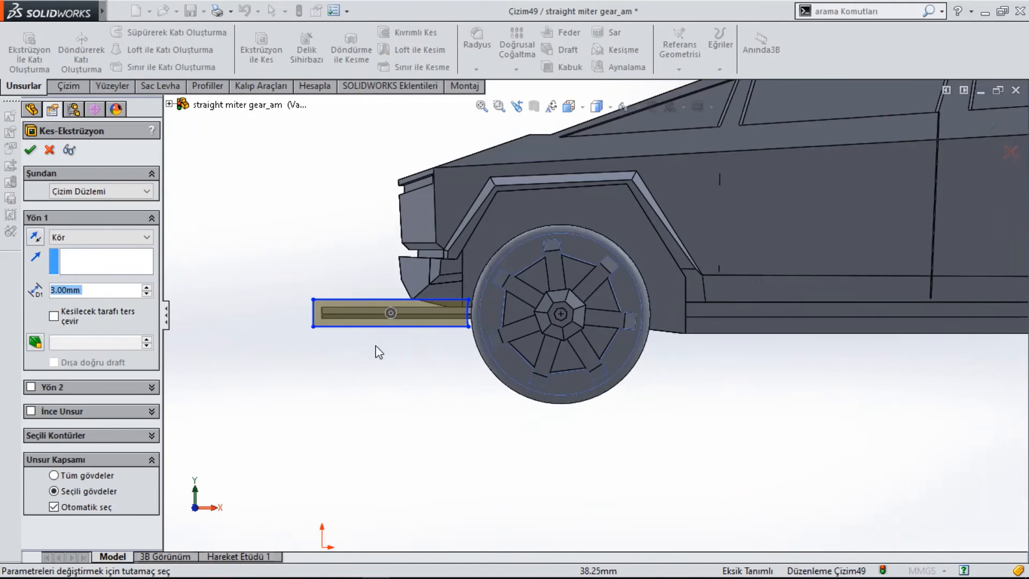
pyautogui.click(56, 506)
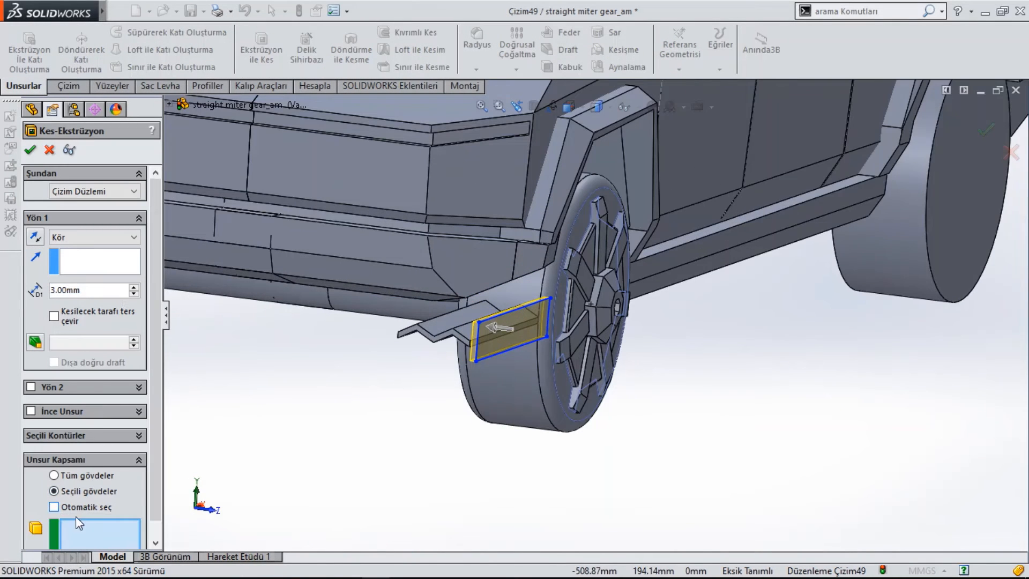
pyautogui.click(444, 331)
pyautogui.moveTo(368, 353); pyautogui.dragTo(387, 374, button='middle')
pyautogui.moveTo(453, 320); pyautogui.dragTo(343, 307)
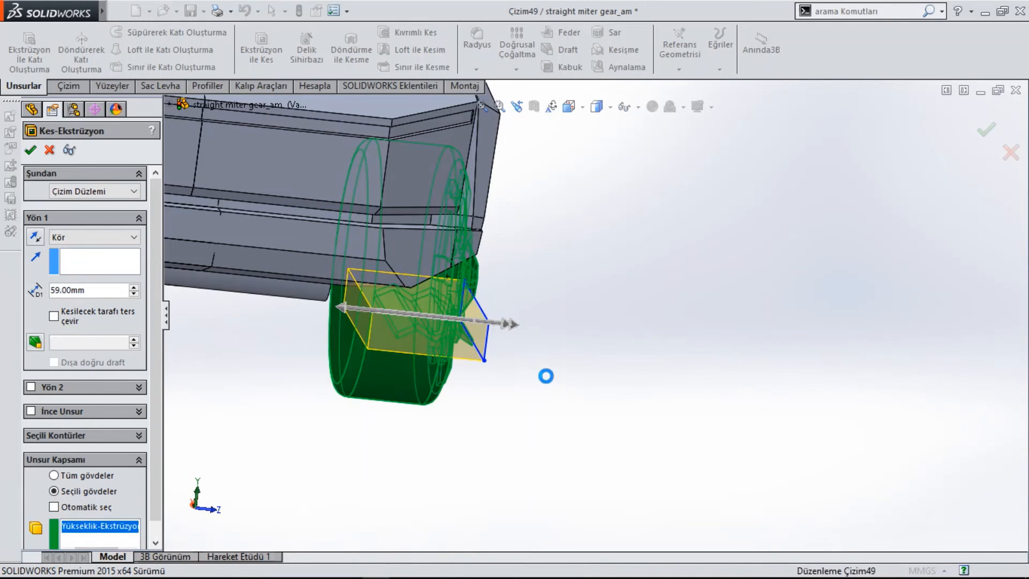
pyautogui.press('Return')
pyautogui.moveTo(549, 381); pyautogui.dragTo(362, 351, button='middle')
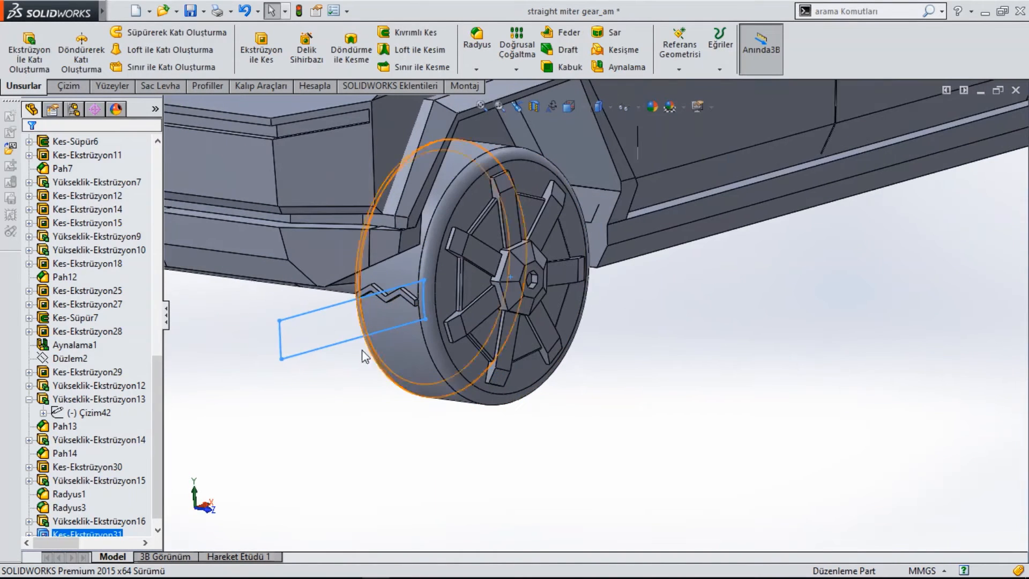
# Try the bar-trimming cut and the bodies option as the seed of a circular pattern
pyautogui.scroll(-5, 471, 321)
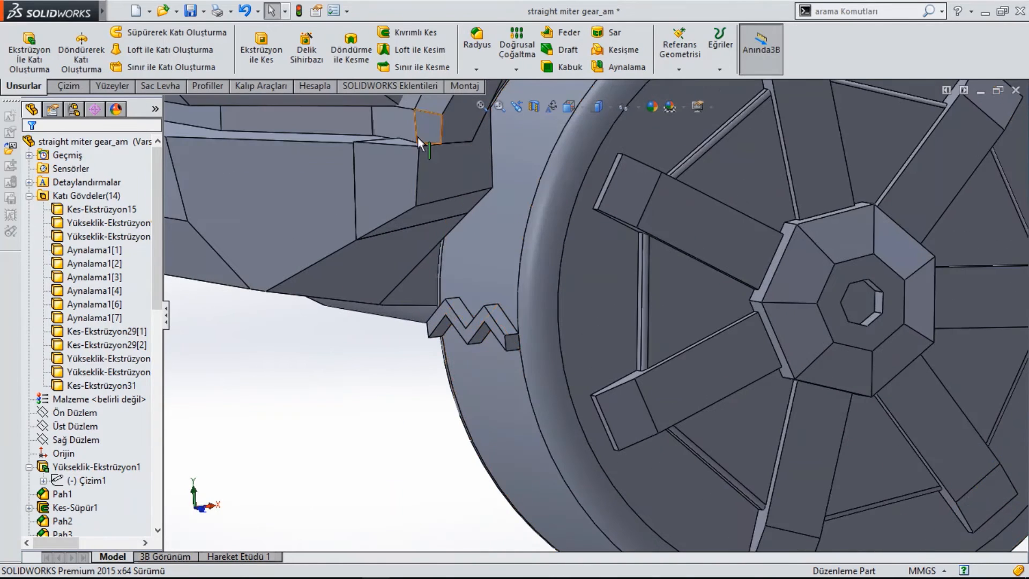
pyautogui.click(516, 68)
pyautogui.click(536, 97)
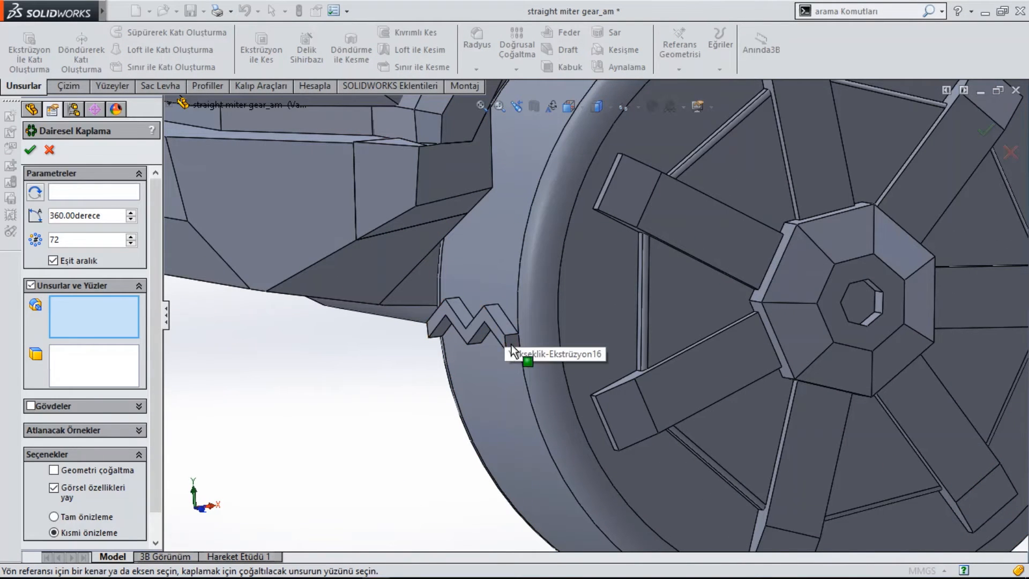
pyautogui.click(487, 316)
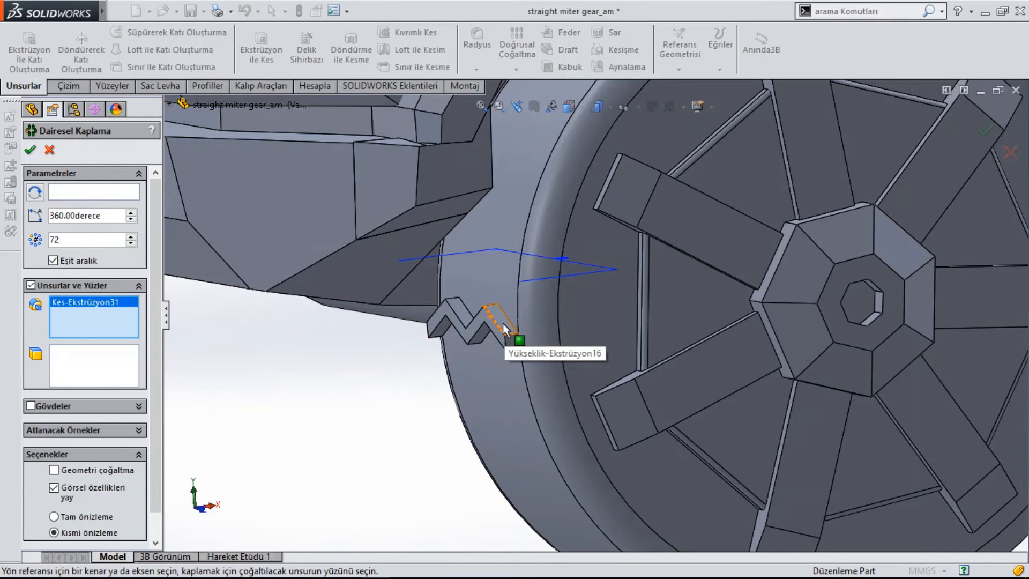
pyautogui.rightClick(96, 316)
pyautogui.click(119, 324)
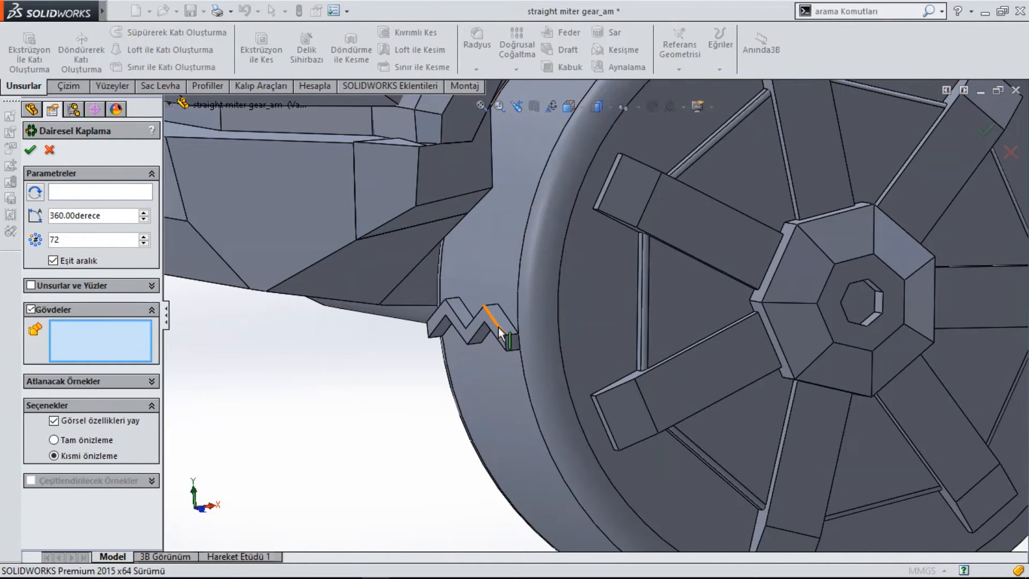
pyautogui.click(31, 309)
pyautogui.click(31, 285)
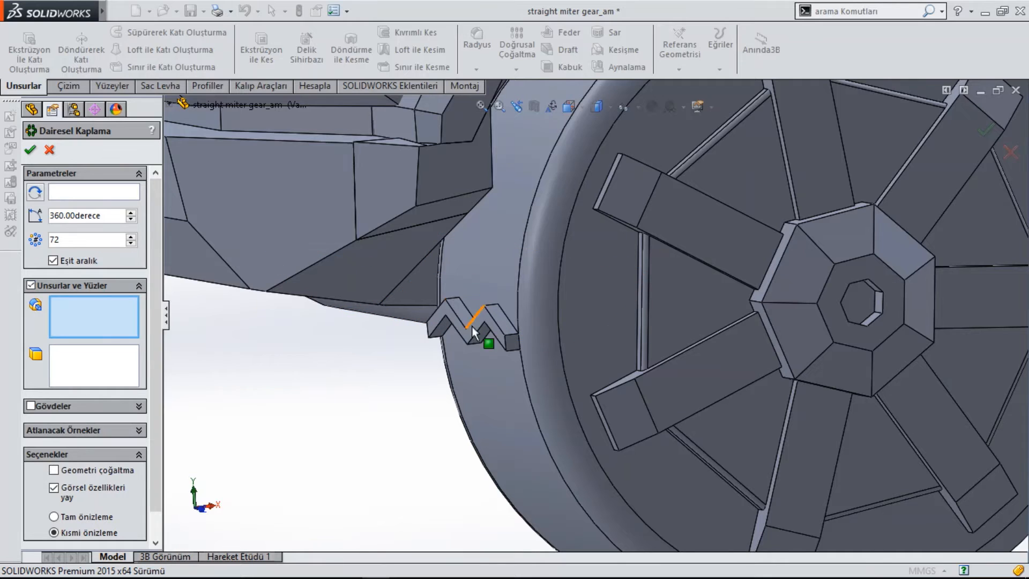
# Use the zigzag extrusion feature Yükseklik-Ekstrüzyon16 as the circular pattern's seed and a circular edge on the wheel's outer face as its axis
pyautogui.click(168, 103)
pyautogui.scroll(-5, 259, 525)
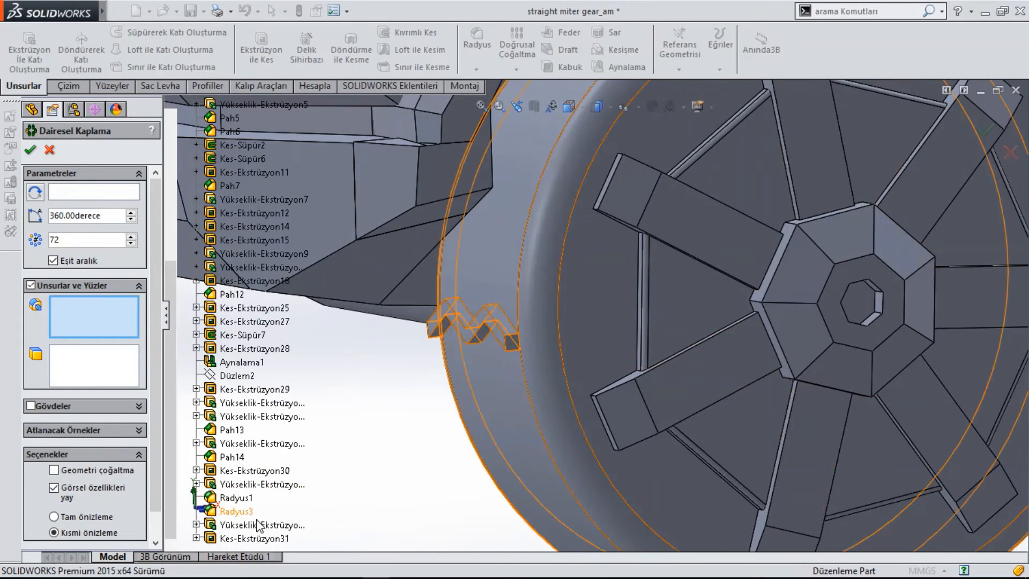
pyautogui.click(252, 530)
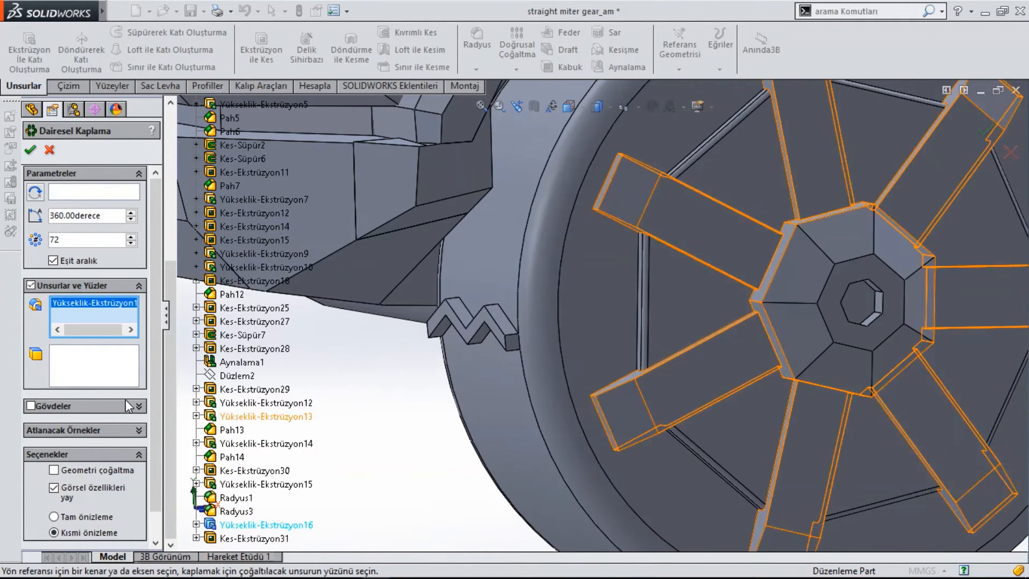
pyautogui.scroll(5, 592, 316)
pyautogui.click(96, 193)
pyautogui.click(587, 262)
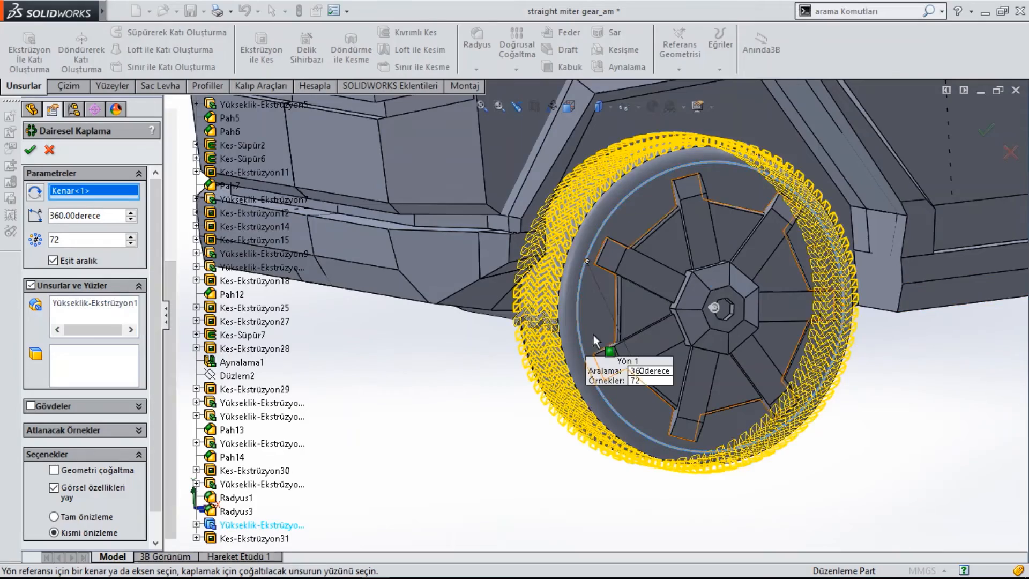
# Create the feature-based circular pattern with 62 equally spaced instances over 360°, inspect the wheel and undo the pattern
pyautogui.scroll(-10, 568, 305)
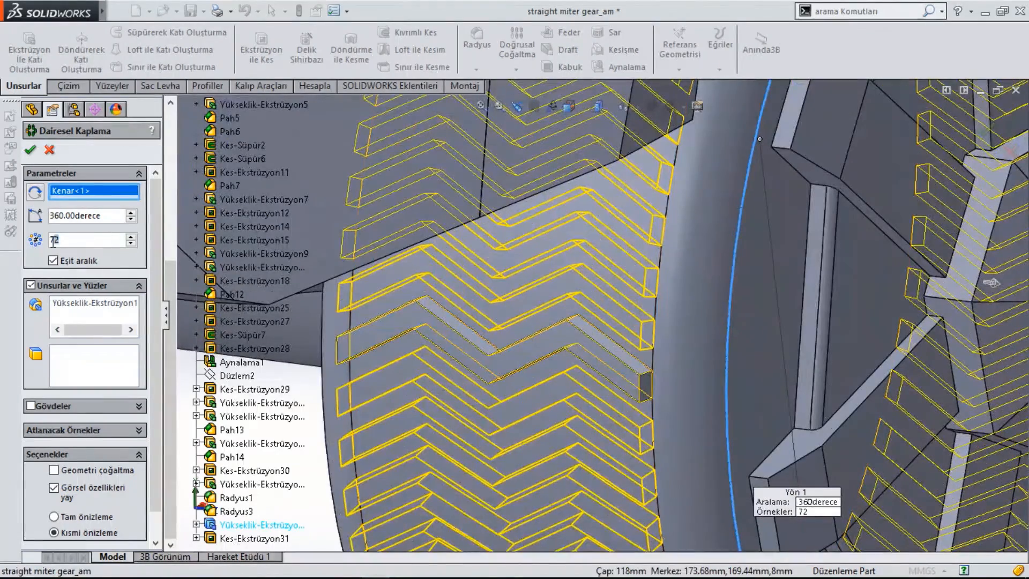
pyautogui.write('62')
pyautogui.scroll(4, 589, 289)
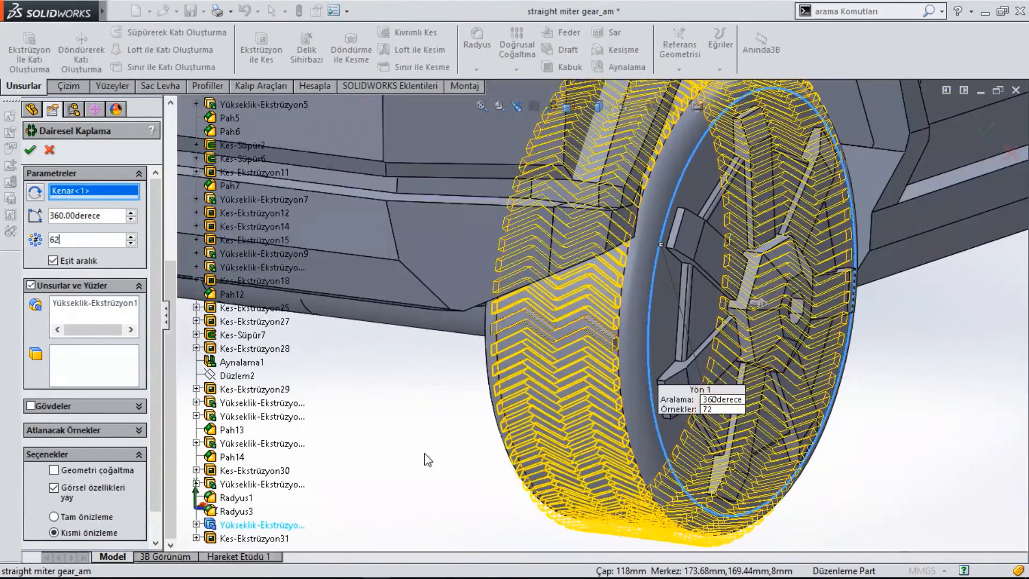
pyautogui.scroll(-4, 590, 343)
pyautogui.scroll(5, 622, 336)
pyautogui.moveTo(621, 343); pyautogui.dragTo(536, 300, button='middle')
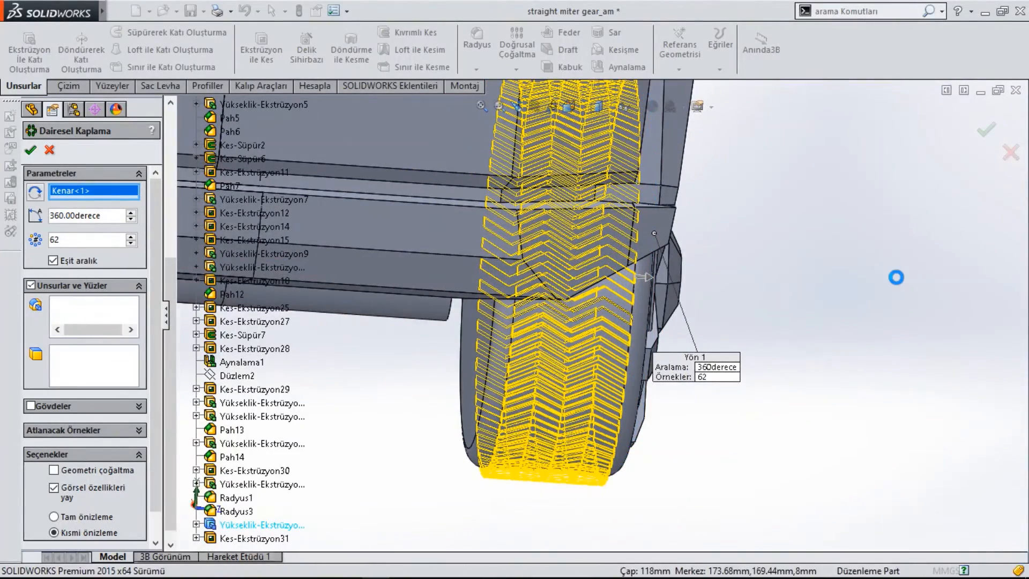
pyautogui.scroll(5, 852, 336)
pyautogui.moveTo(852, 336); pyautogui.dragTo(747, 372, button='middle')
pyautogui.scroll(-5, 535, 316)
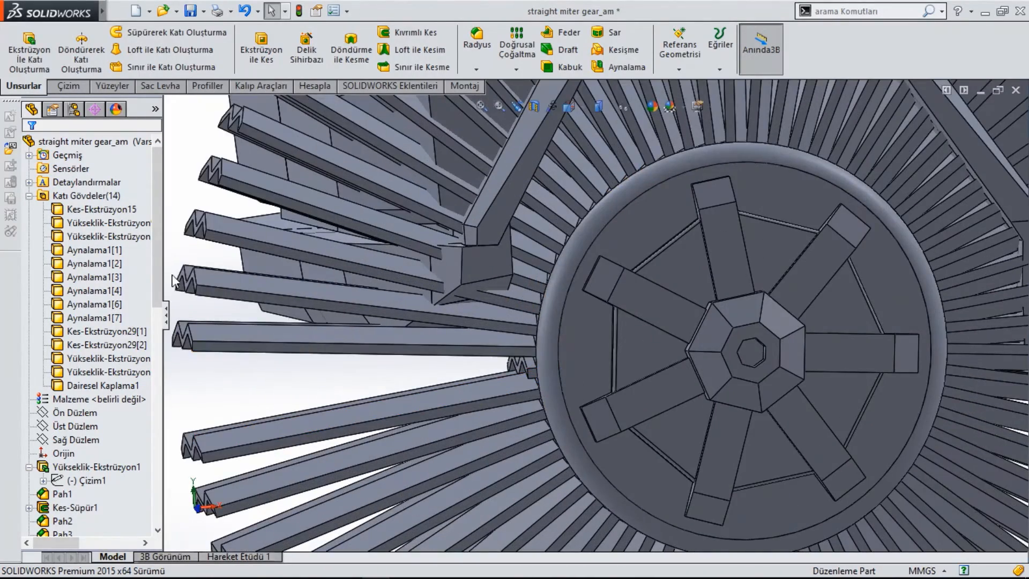
pyautogui.scroll(5, 523, 388)
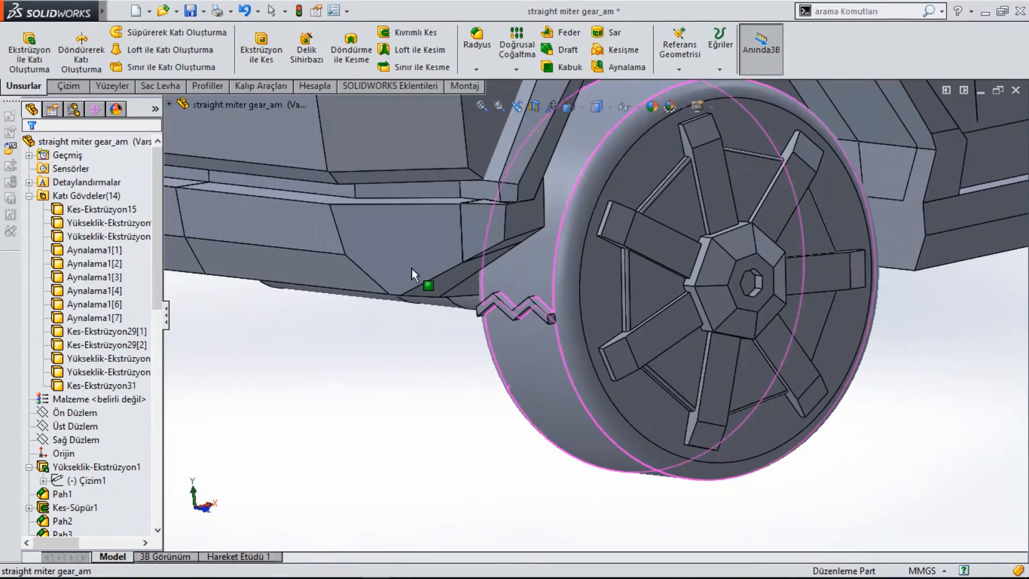
# Start a new circular pattern and select all faces of the trimmed zigzag ridge on the tyre as its seed
pyautogui.click(515, 70)
pyautogui.click(532, 99)
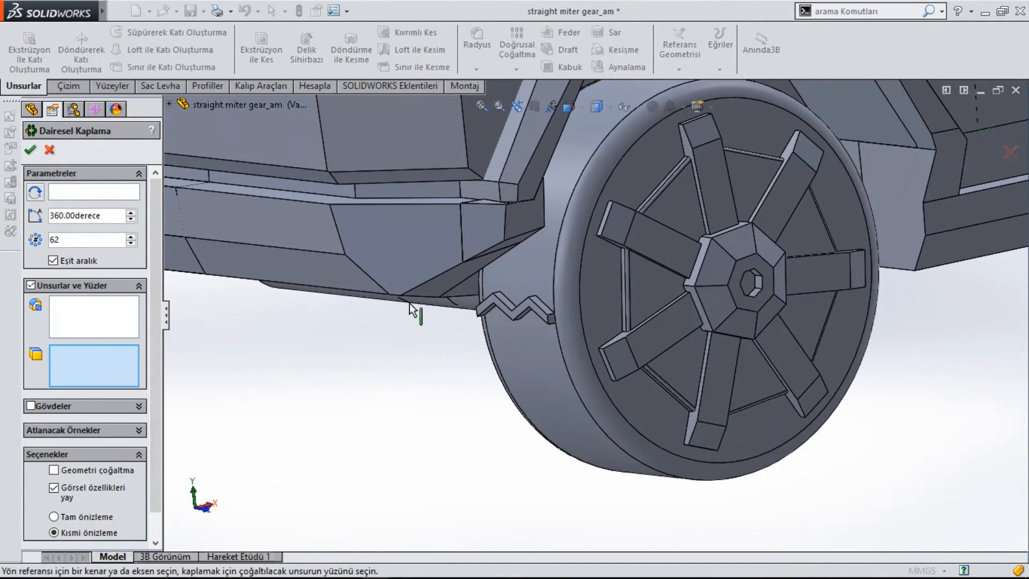
pyautogui.scroll(-2, 424, 284)
pyautogui.click(608, 324)
pyautogui.click(605, 337)
pyautogui.moveTo(601, 339); pyautogui.dragTo(593, 331, button='middle')
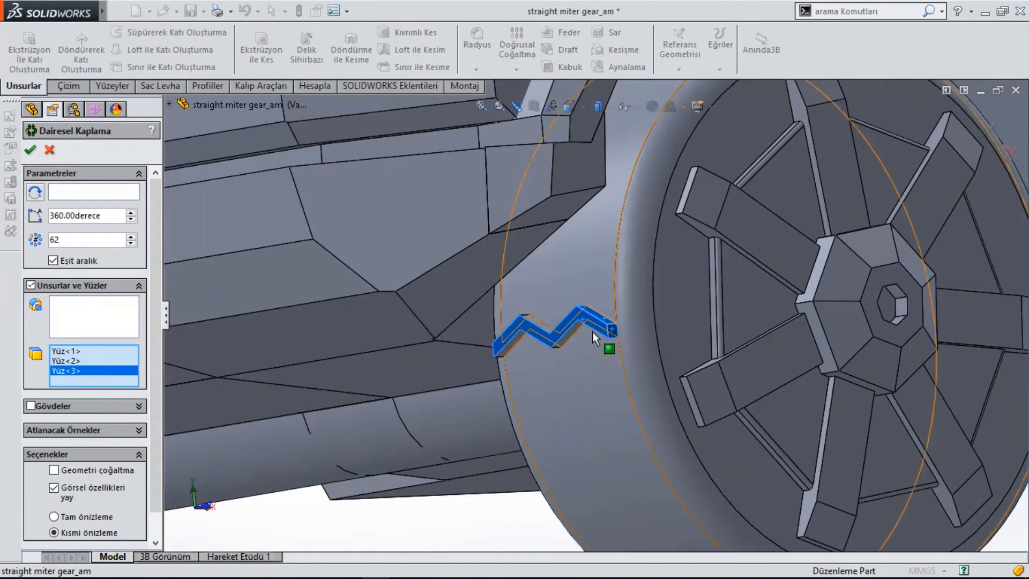
pyautogui.click(532, 355)
pyautogui.moveTo(532, 355); pyautogui.dragTo(590, 263, button='middle')
pyautogui.click(630, 304)
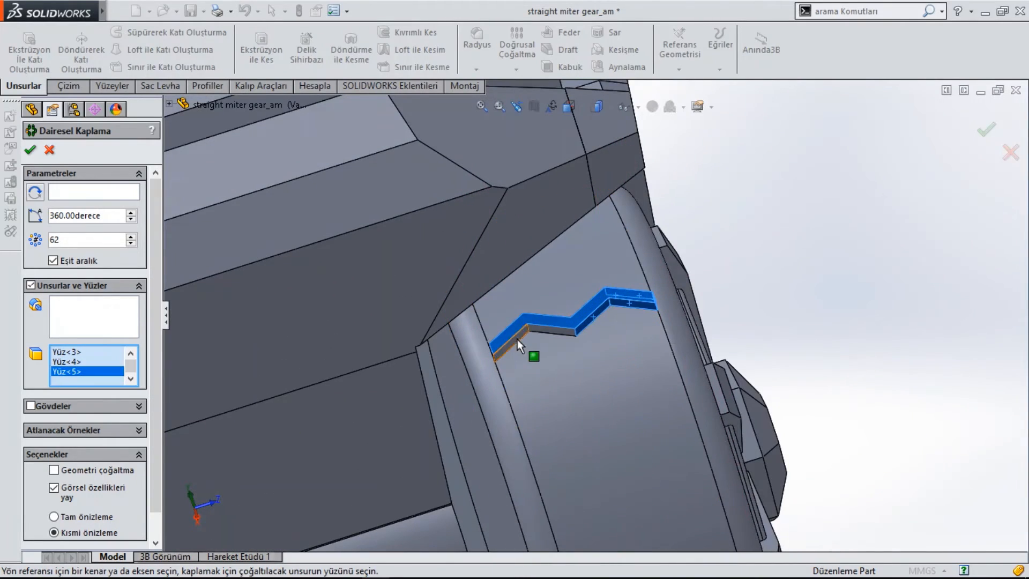
pyautogui.click(517, 339)
pyautogui.click(556, 333)
pyautogui.moveTo(557, 333); pyautogui.dragTo(616, 300, button='middle')
pyautogui.click(547, 321)
pyautogui.click(519, 315)
# Pattern the ridge faces about the circular edge on the wheel's outer face, with 62 equally spaced instances over 360°
pyautogui.click(94, 191)
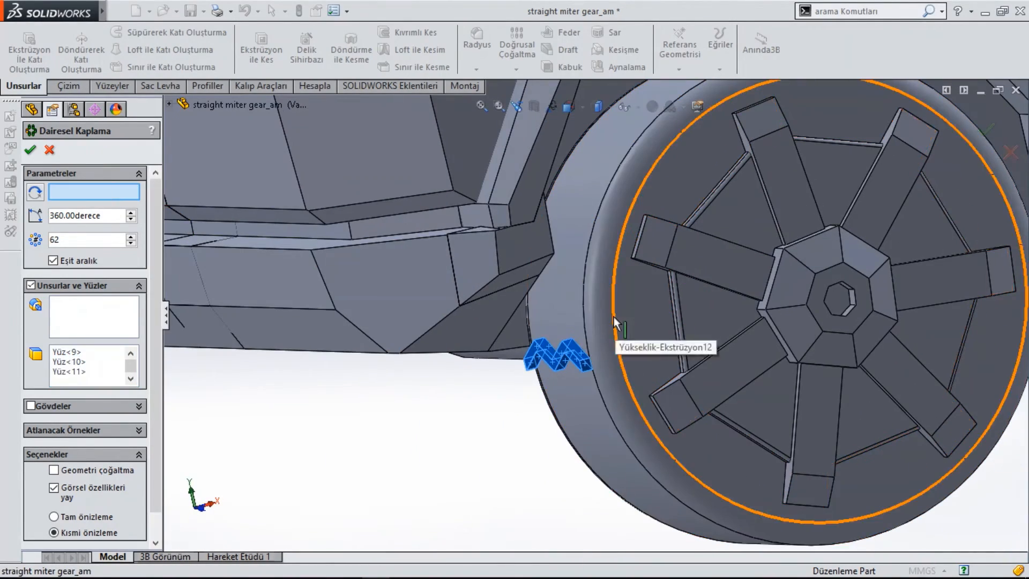
pyautogui.click(614, 316)
pyautogui.click(30, 151)
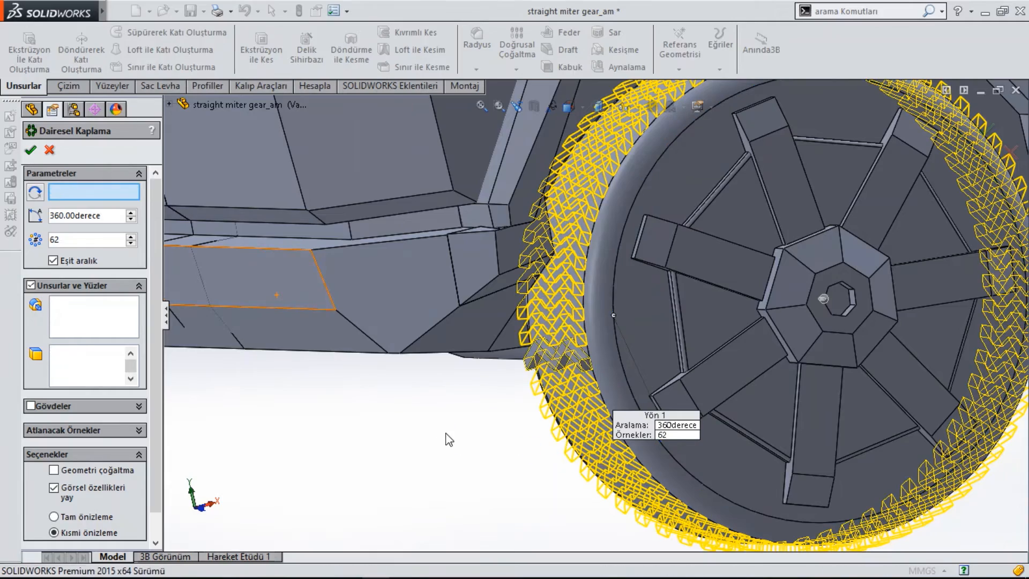
pyautogui.scroll(5, 449, 439)
pyautogui.moveTo(449, 440); pyautogui.dragTo(649, 300, button='middle')
pyautogui.scroll(5, 624, 297)
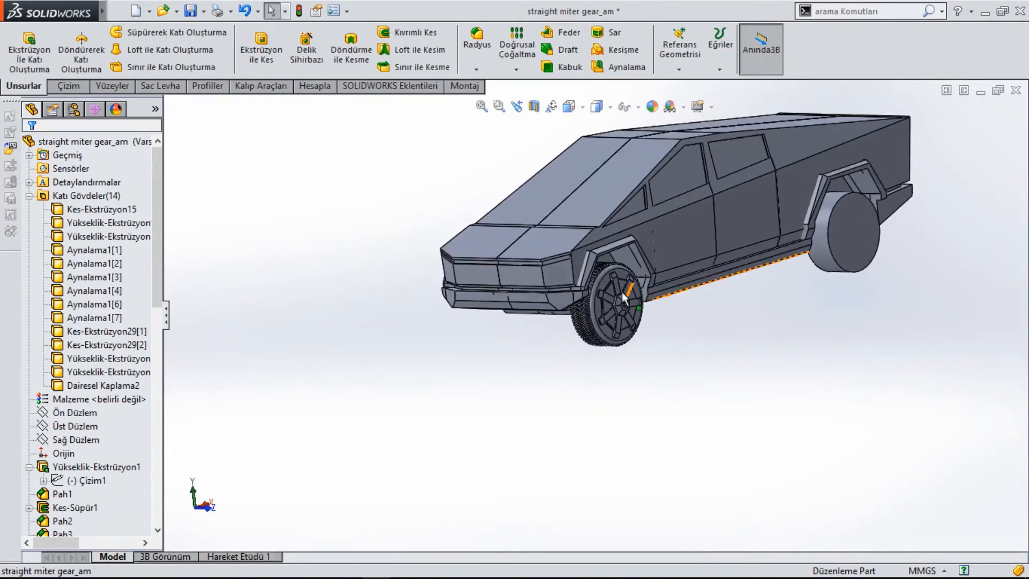
# Open the tyre tread's circular pattern Dairesel Kaplama2 for editing and inspect the front wheel on the whole vehicle
pyautogui.scroll(-5, 624, 298)
pyautogui.moveTo(152, 290); pyautogui.dragTo(156, 515)
pyautogui.rightClick(101, 521)
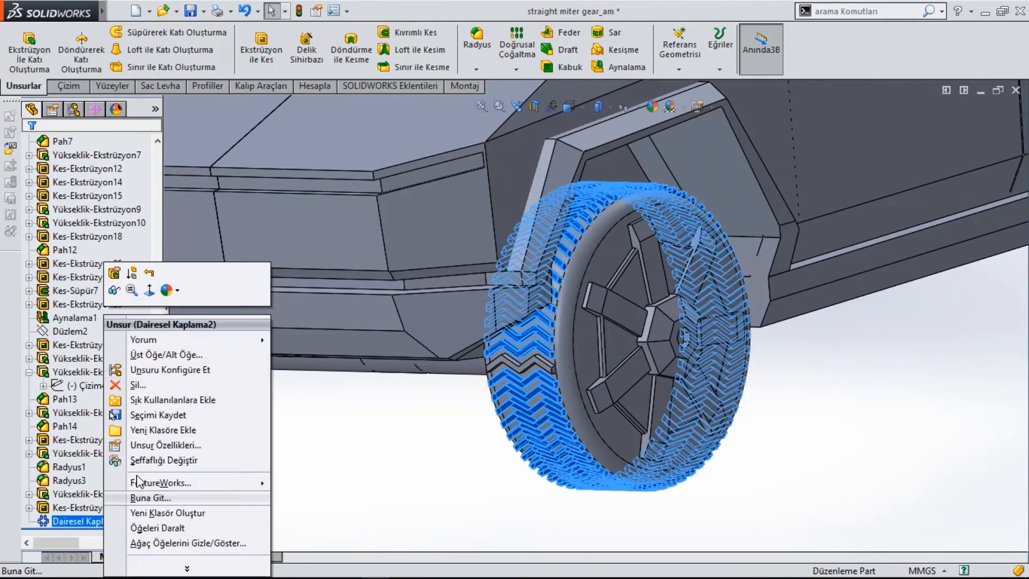
pyautogui.click(115, 275)
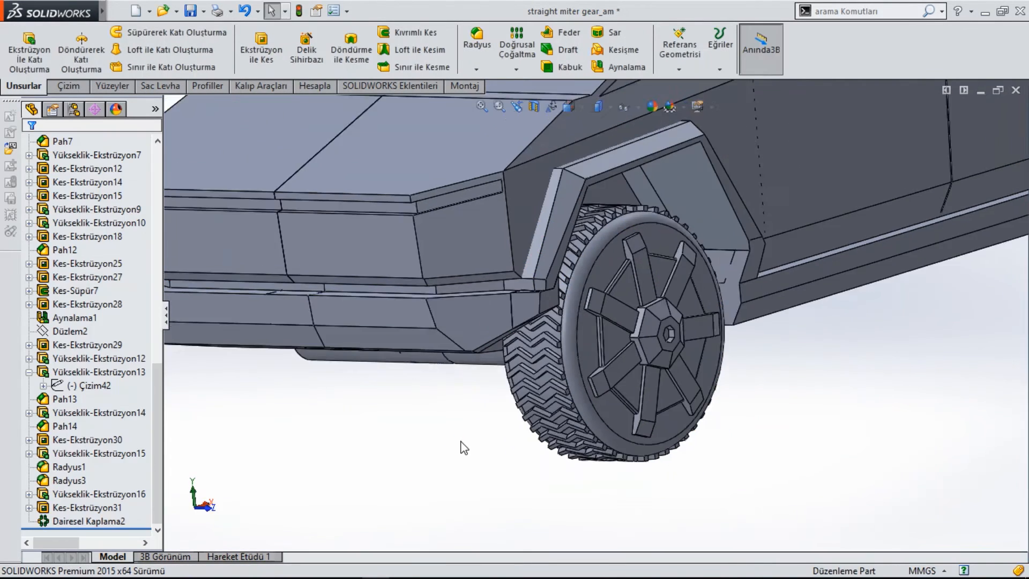
pyautogui.moveTo(459, 448); pyautogui.dragTo(651, 382, button='middle')
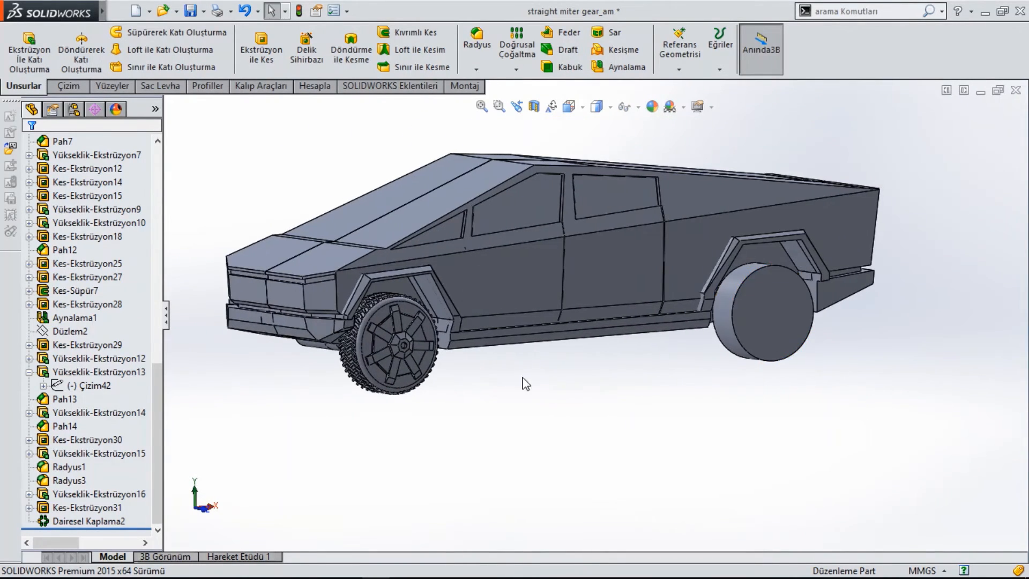
pyautogui.moveTo(525, 383); pyautogui.dragTo(479, 373, button='middle')
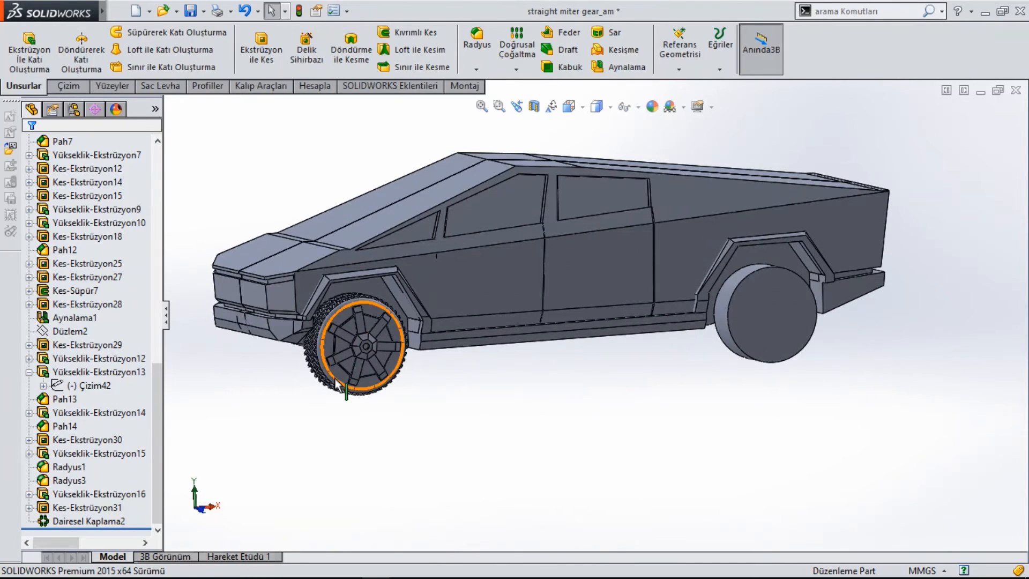
pyautogui.moveTo(676, 393); pyautogui.dragTo(507, 412, button='middle')
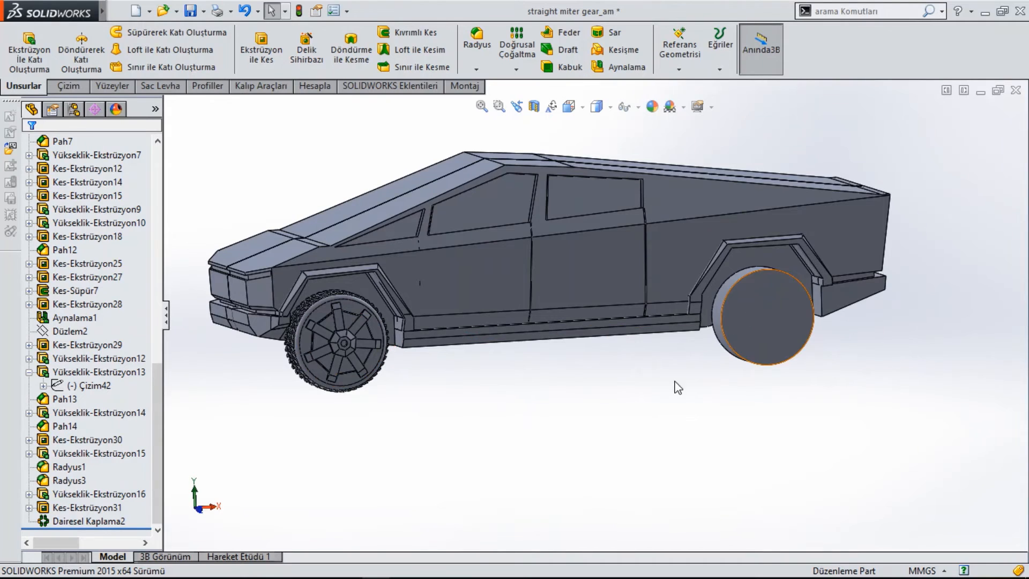
pyautogui.moveTo(678, 388); pyautogui.dragTo(529, 347, button='middle')
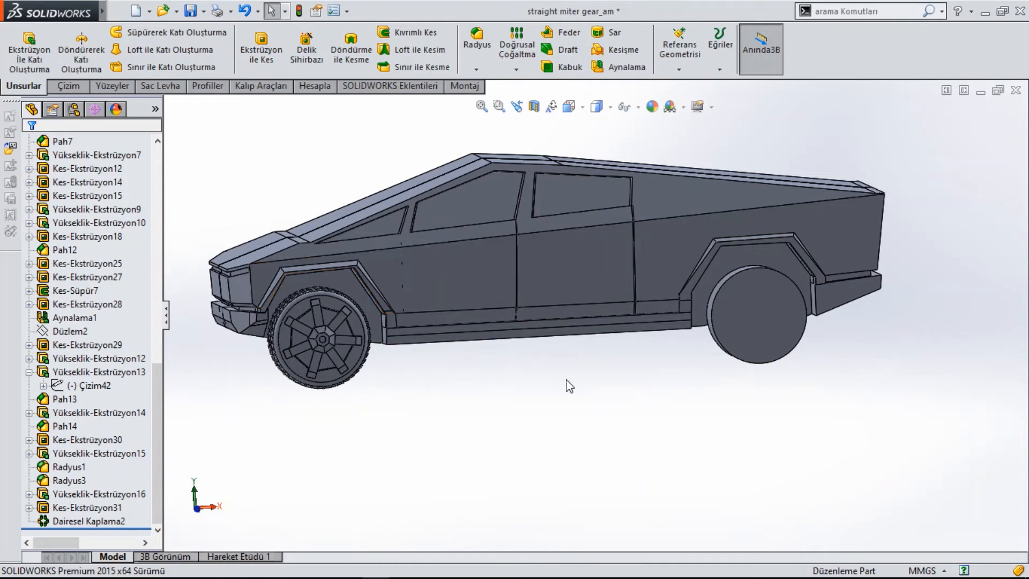
pyautogui.moveTo(569, 386); pyautogui.dragTo(598, 393, button='middle')
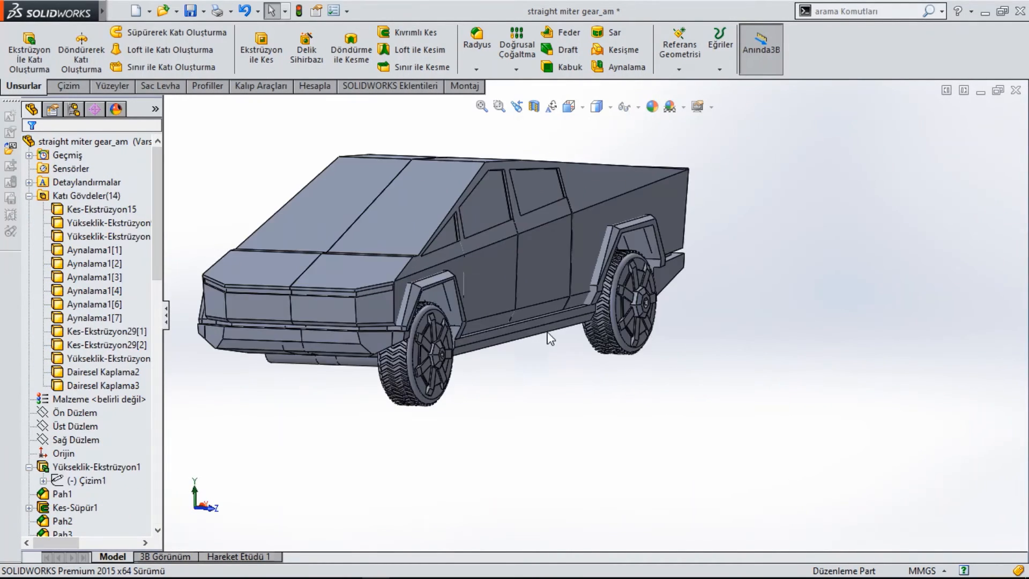
# Start a mirror, clear the preselected feature, and choose the front and rear wheel bodies as the bodies to mirror
pyautogui.moveTo(612, 402); pyautogui.dragTo(509, 398, button='middle')
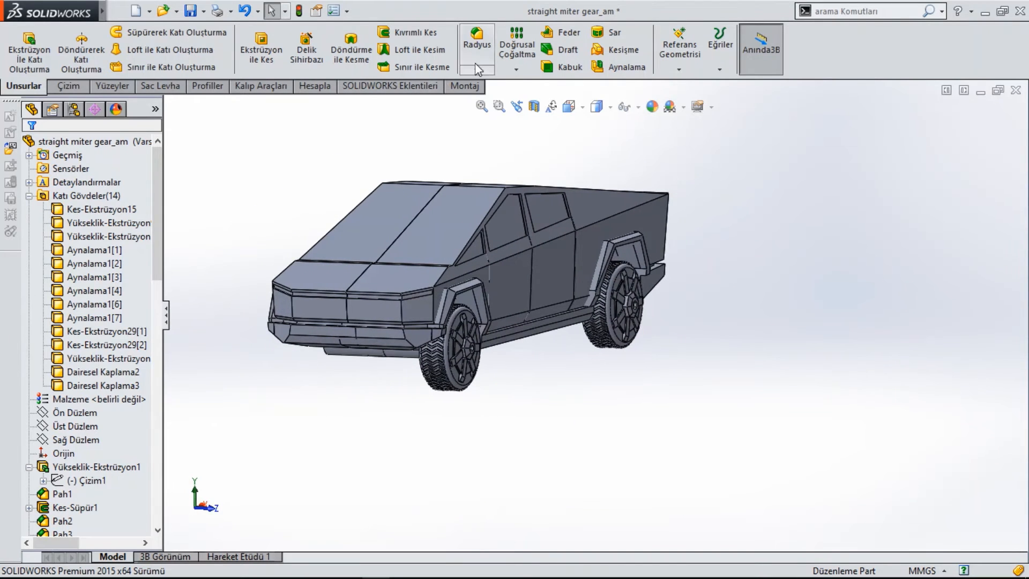
pyautogui.scroll(-5, 484, 353)
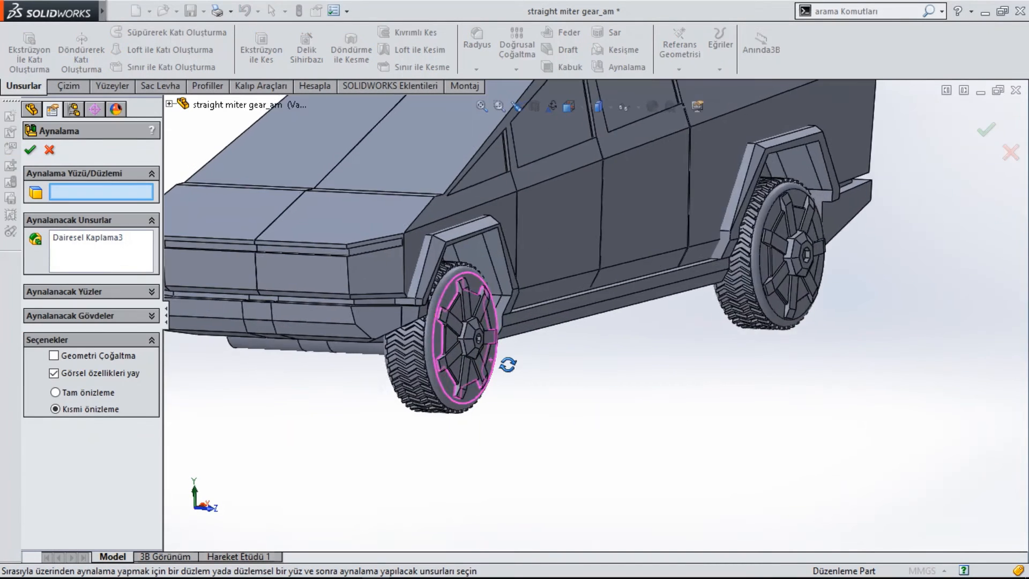
pyautogui.rightClick(69, 244)
pyautogui.click(236, 245)
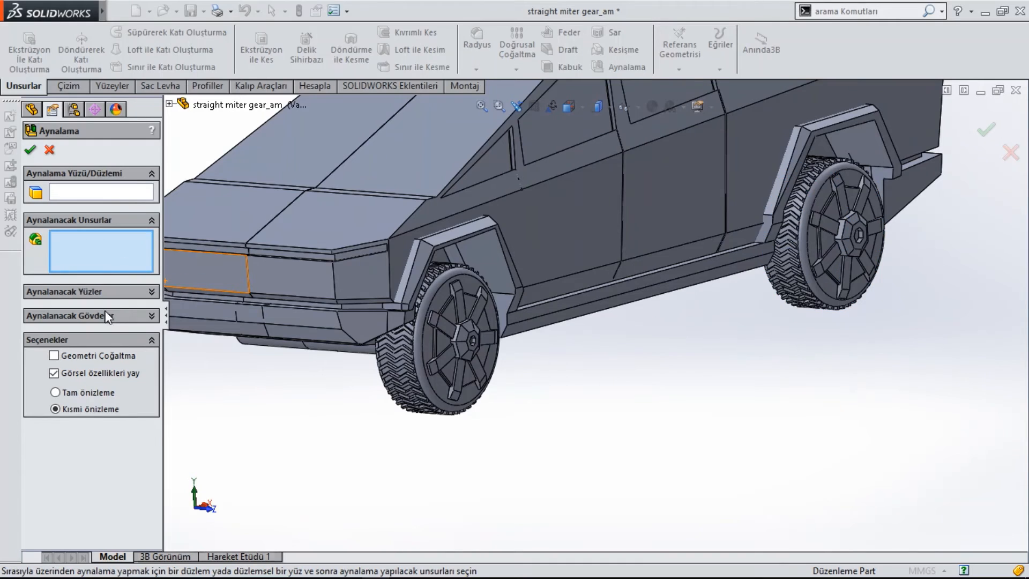
pyautogui.click(81, 315)
pyautogui.click(456, 343)
pyautogui.click(836, 236)
pyautogui.scroll(3, 581, 359)
# Mirror both wheel bodies to the other side of the vehicle, using the hidden face at the body's centre split as the mirror face
pyautogui.moveTo(580, 359); pyautogui.dragTo(638, 332, button='middle')
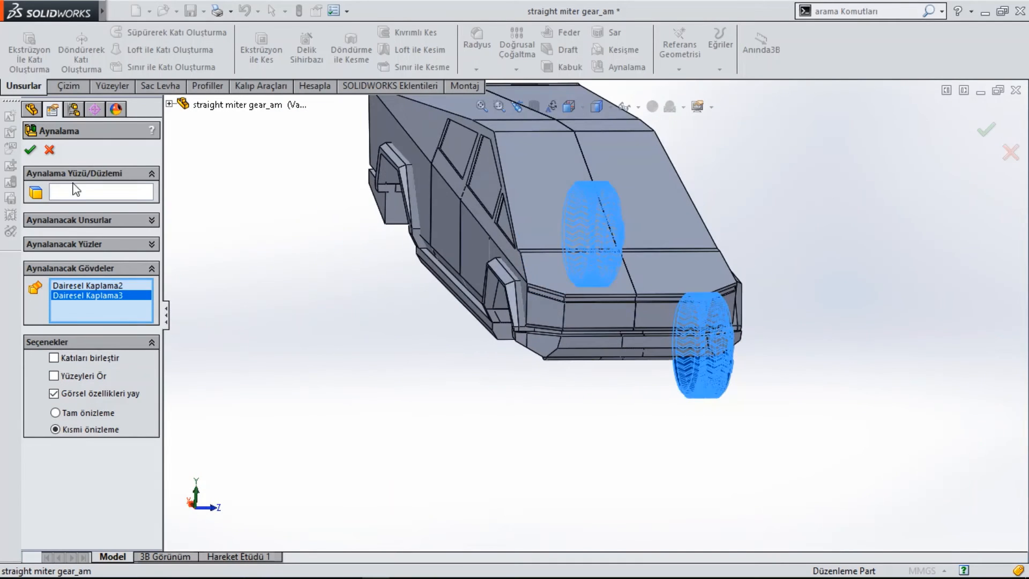
pyautogui.scroll(-3, 581, 193)
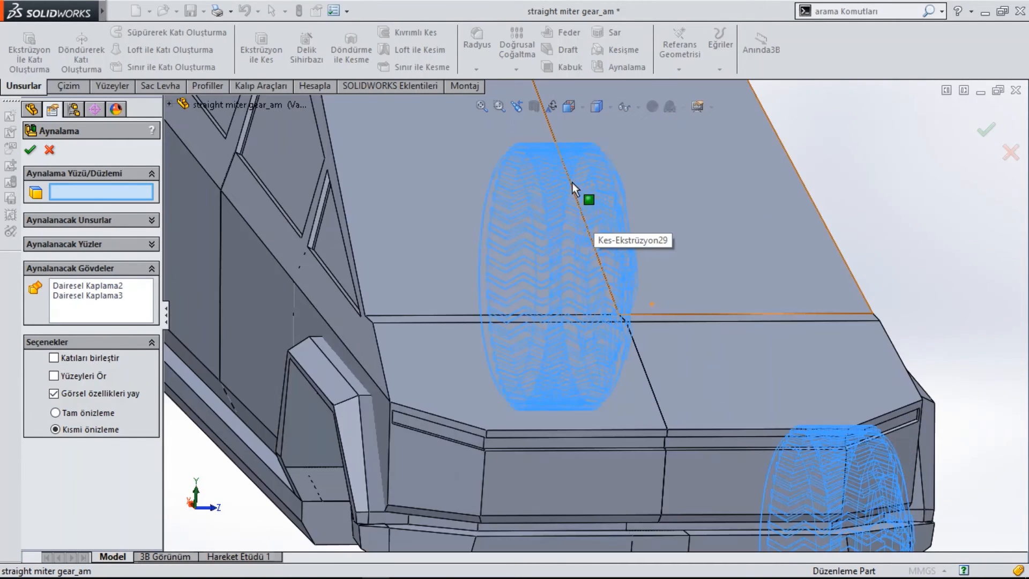
pyautogui.scroll(2, 557, 187)
pyautogui.rightClick(552, 187)
pyautogui.click(595, 221)
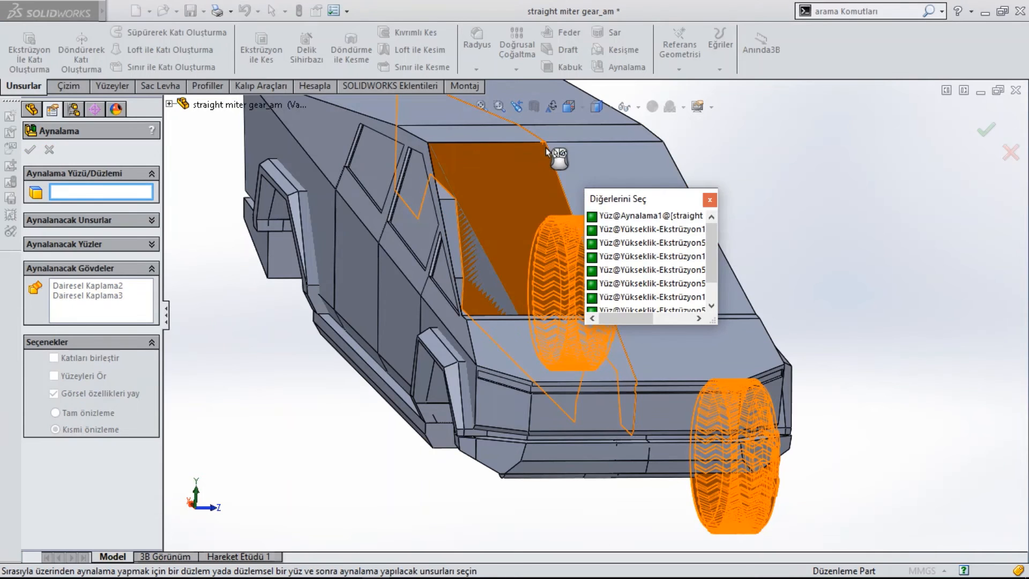
pyautogui.click(559, 156)
pyautogui.scroll(-5, 562, 223)
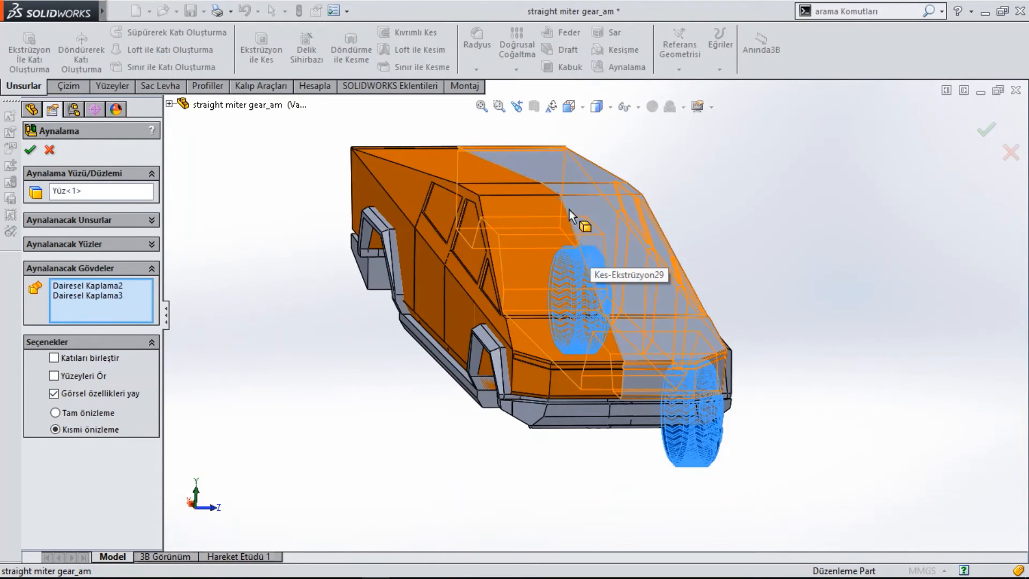
pyautogui.scroll(6, 553, 232)
pyautogui.moveTo(284, 427); pyautogui.dragTo(506, 433, button='middle')
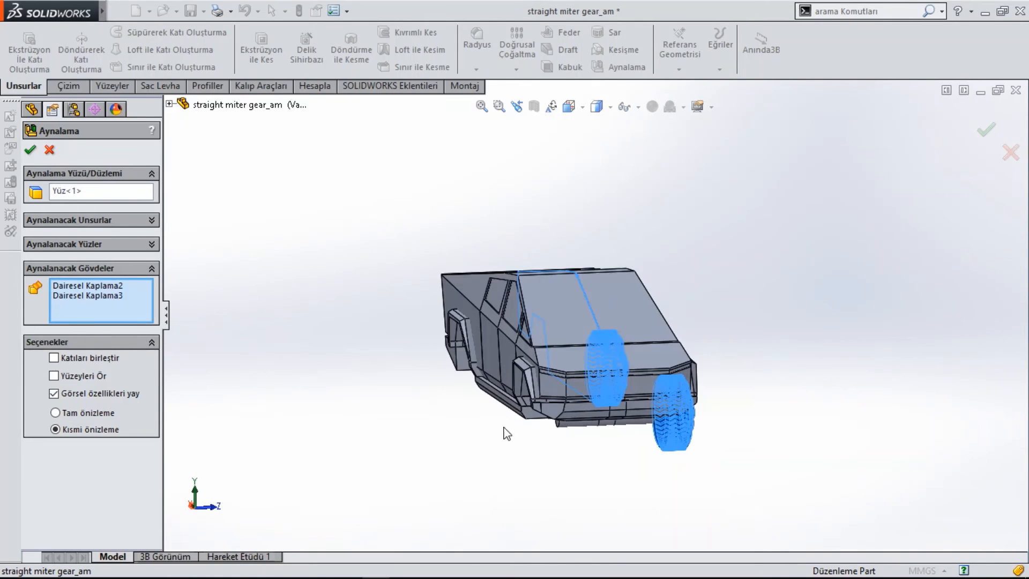
pyautogui.moveTo(306, 301); pyautogui.dragTo(964, 481, button='middle')
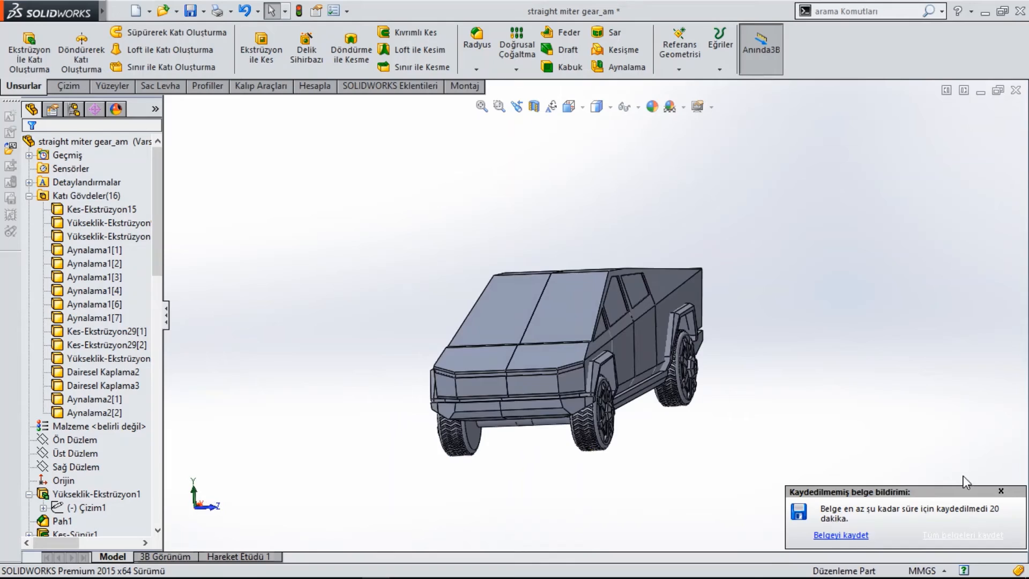
pyautogui.click(1001, 491)
# Set the start offset of the wheel extrusion Yükseklik-Ekstrüzyon12 to 15 mm and rebuild the model
pyautogui.moveTo(691, 448); pyautogui.dragTo(582, 411, button='middle')
pyautogui.moveTo(158, 271); pyautogui.dragTo(142, 514)
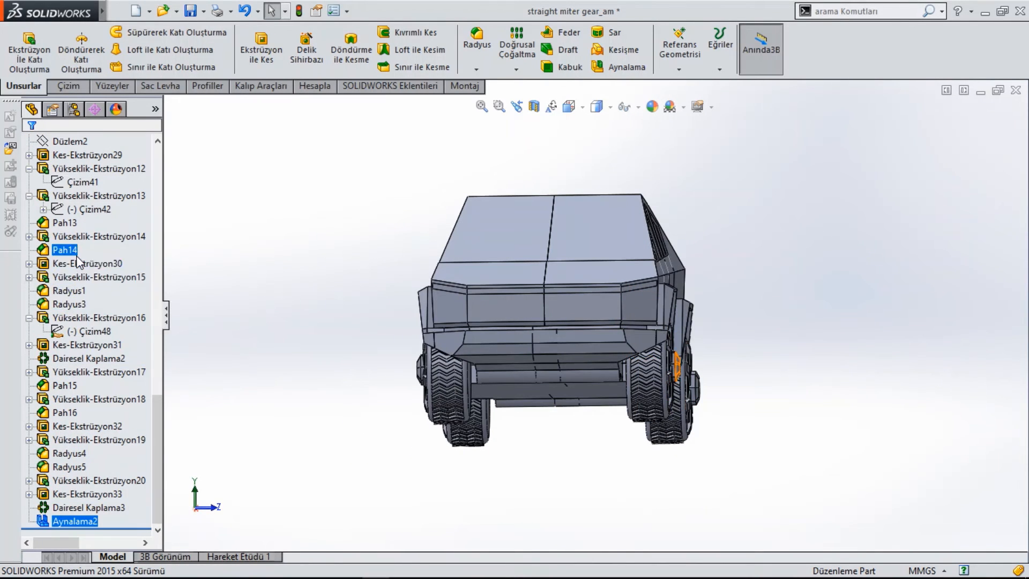
pyautogui.click(90, 170)
pyautogui.hotkey('ctrl', '7')
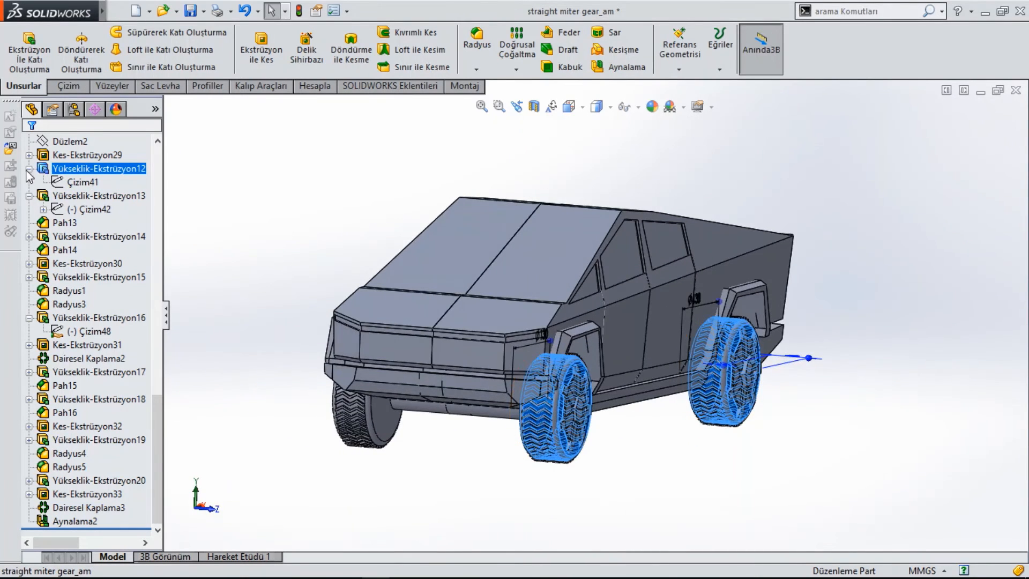
pyautogui.rightClick(65, 172)
pyautogui.click(78, 131)
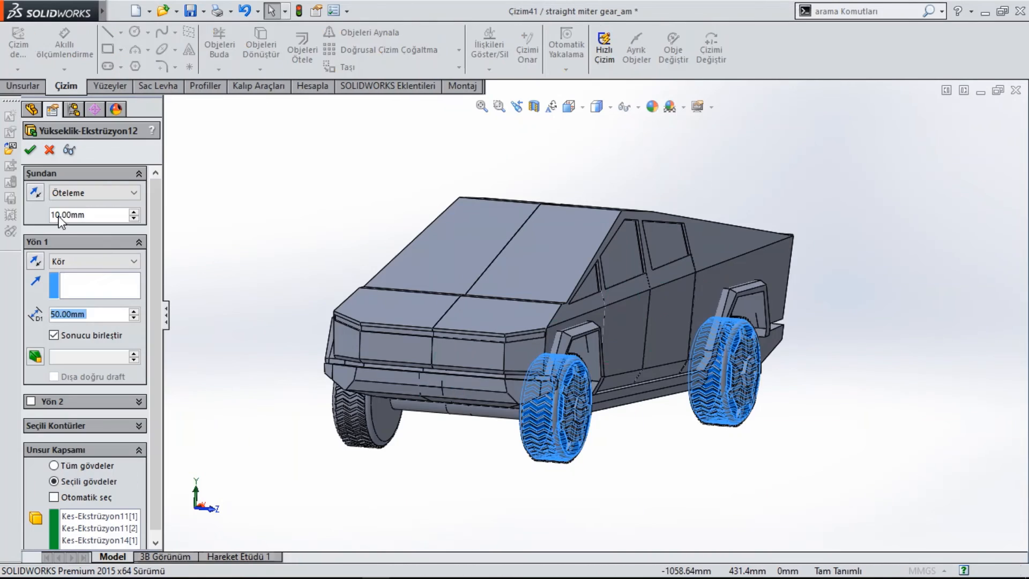
pyautogui.moveTo(338, 409); pyautogui.dragTo(424, 402, button='middle')
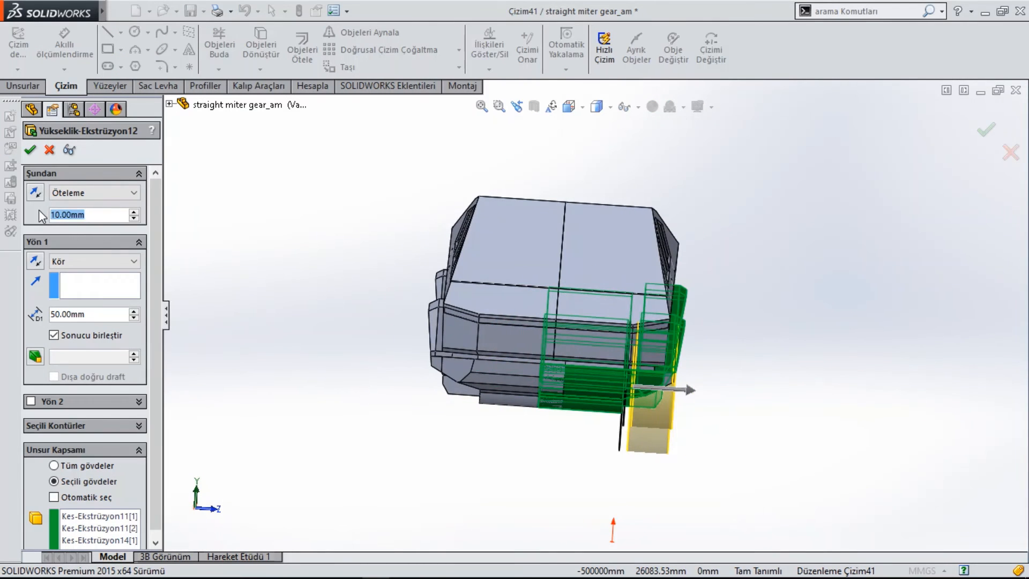
pyautogui.write('15')
pyautogui.press('Return')
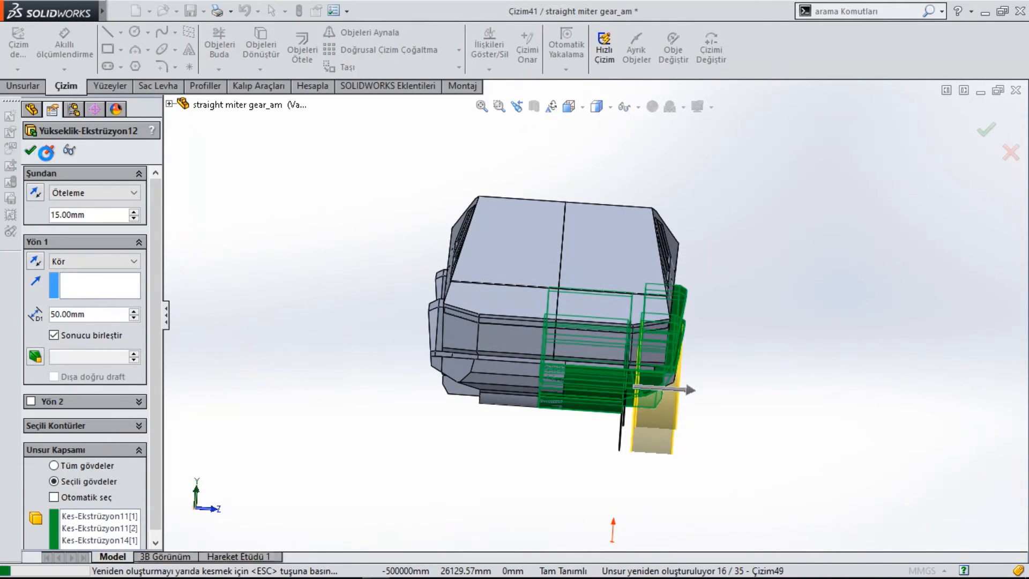
pyautogui.click(322, 387)
pyautogui.press('Return')
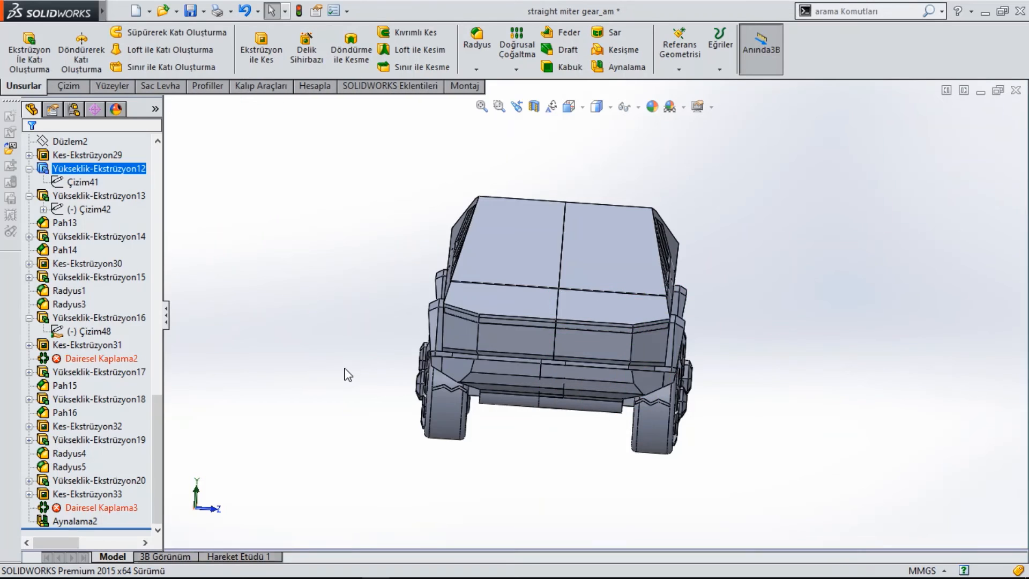
# Inspect the wheels and open the zigzag tread sketch Çizim48 for editing in a face-on view
pyautogui.moveTo(345, 373); pyautogui.dragTo(536, 428, button='middle')
pyautogui.scroll(-5, 445, 397)
pyautogui.moveTo(445, 397); pyautogui.dragTo(348, 396, button='middle')
pyautogui.click(523, 367)
pyautogui.scroll(5, 522, 368)
pyautogui.click(89, 331)
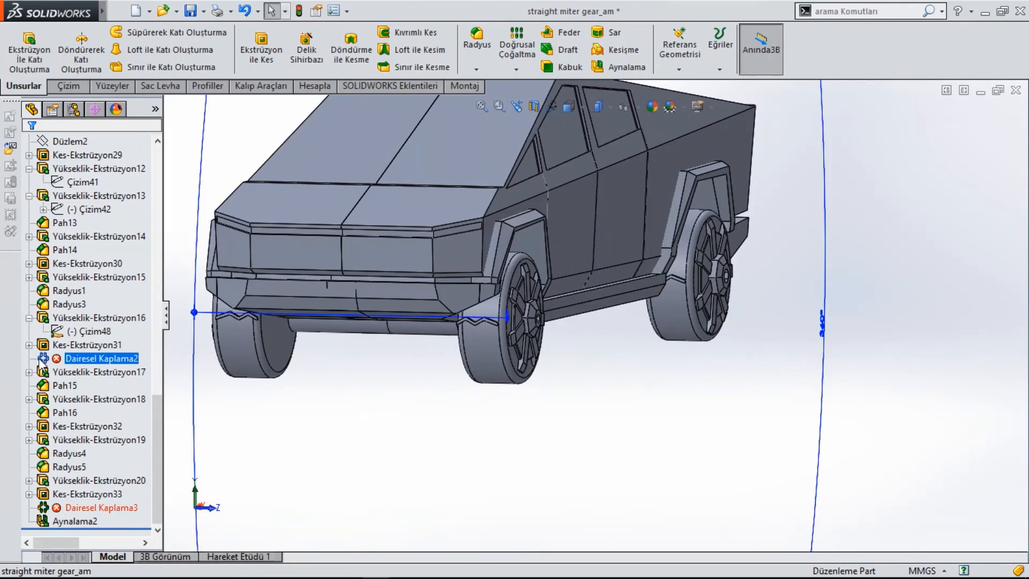
pyautogui.rightClick(102, 358)
pyautogui.click(114, 346)
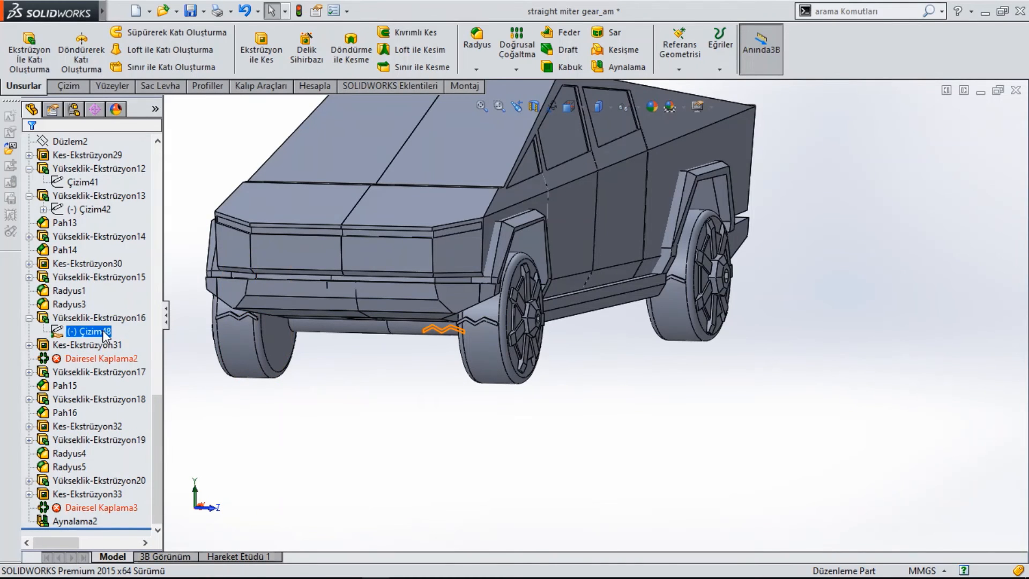
pyautogui.click(113, 289)
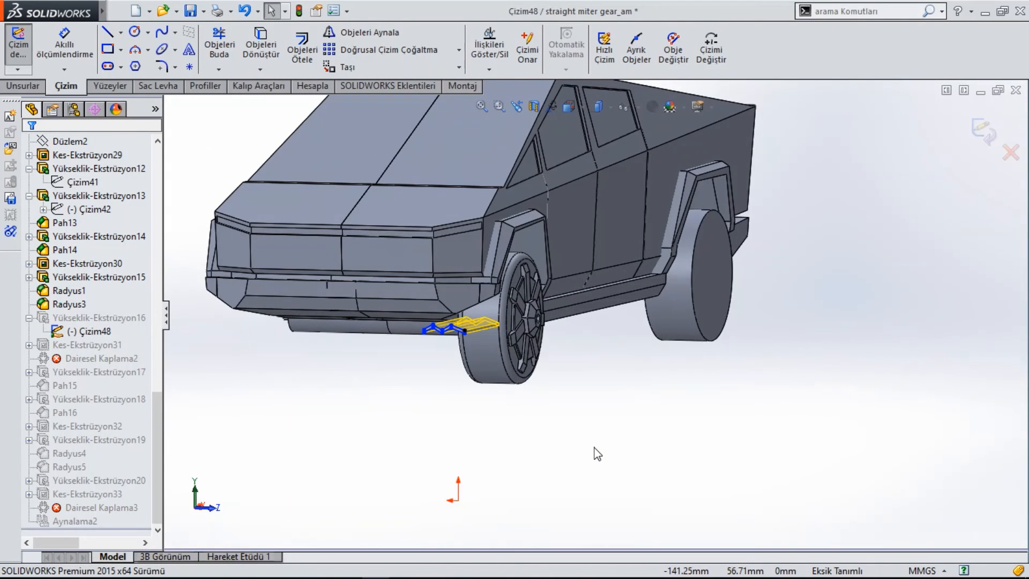
pyautogui.hotkey('ctrl', '8')
pyautogui.hotkey('ctrl', '8')
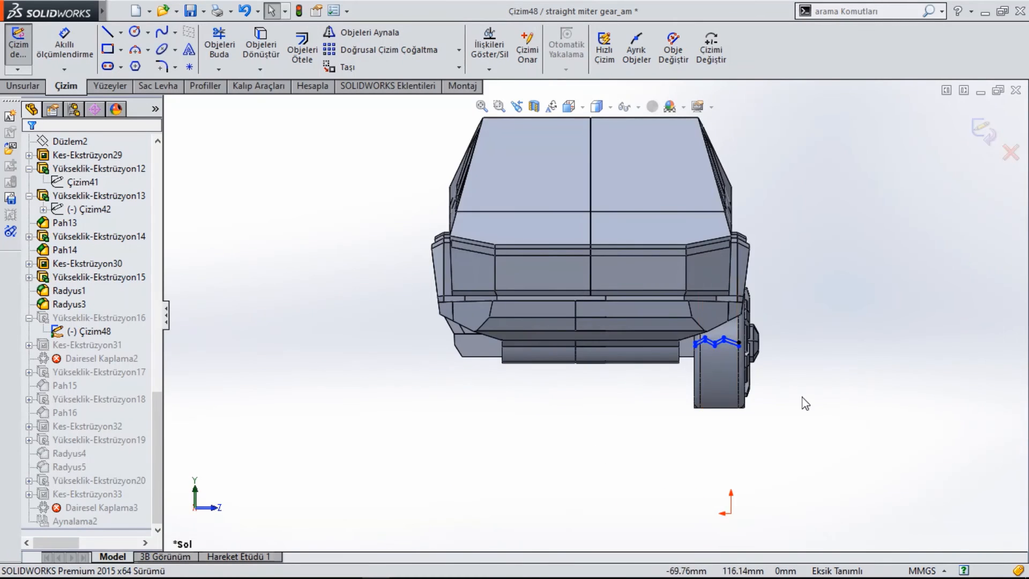
# Sketch a vertical reference line from the midpoint of the tread's bottom edge up past the zigzag profile
pyautogui.scroll(-5, 743, 356)
pyautogui.scroll(-2, 709, 353)
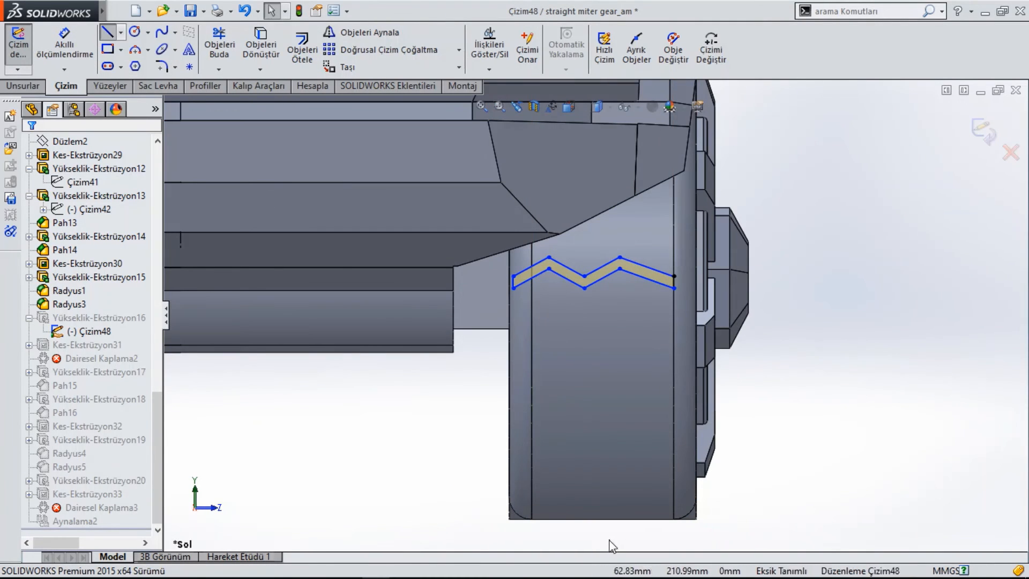
pyautogui.click(604, 519)
pyautogui.click(603, 215)
pyautogui.press('Escape')
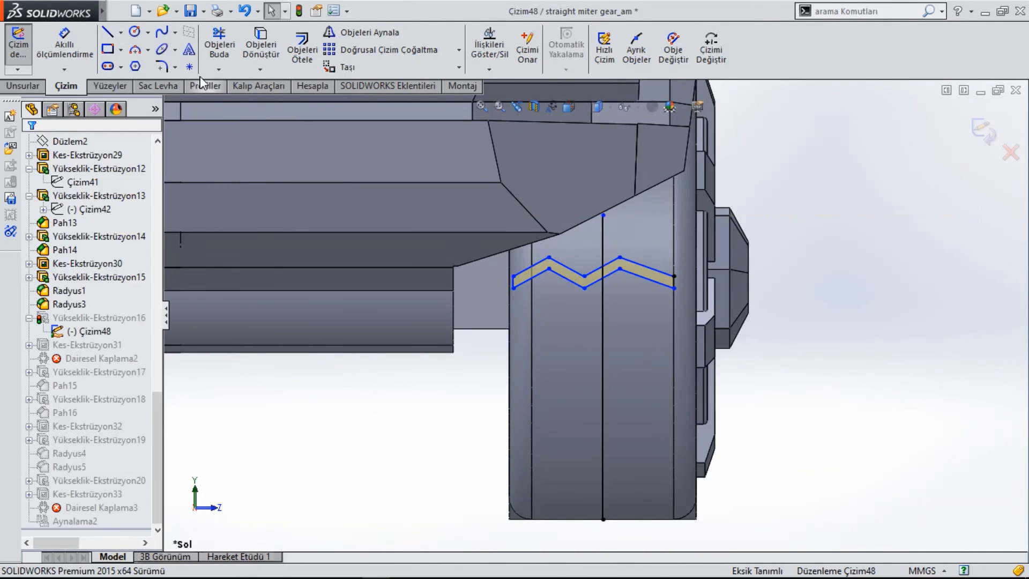
# Sketch a horizontal line from the vertical line's lower end to the tread's outer edge, and a vertical line about 81 mm long from its midpoint
pyautogui.press('l')
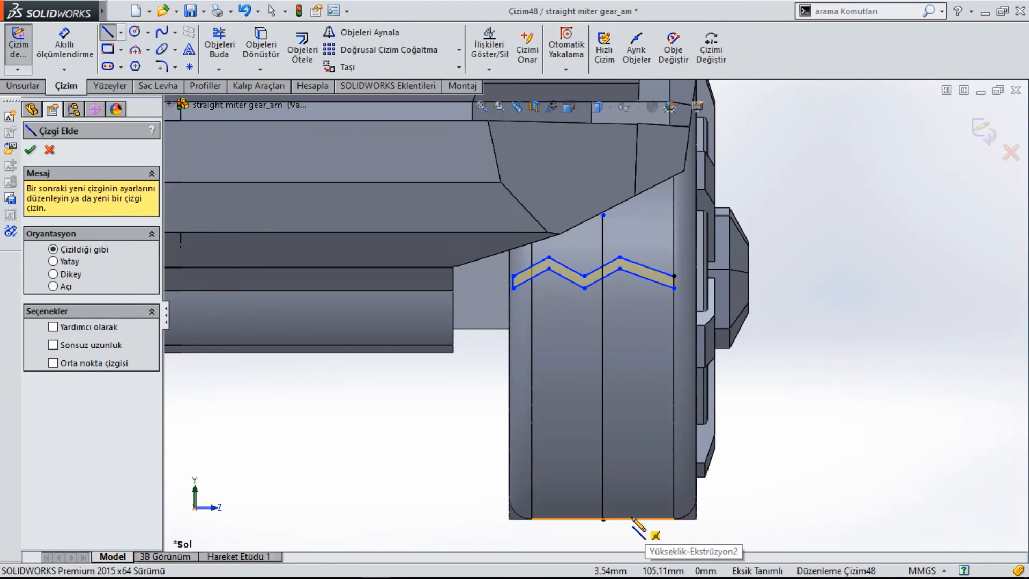
pyautogui.click(604, 519)
pyautogui.click(674, 519)
pyautogui.rightClick(674, 518)
pyautogui.click(667, 387)
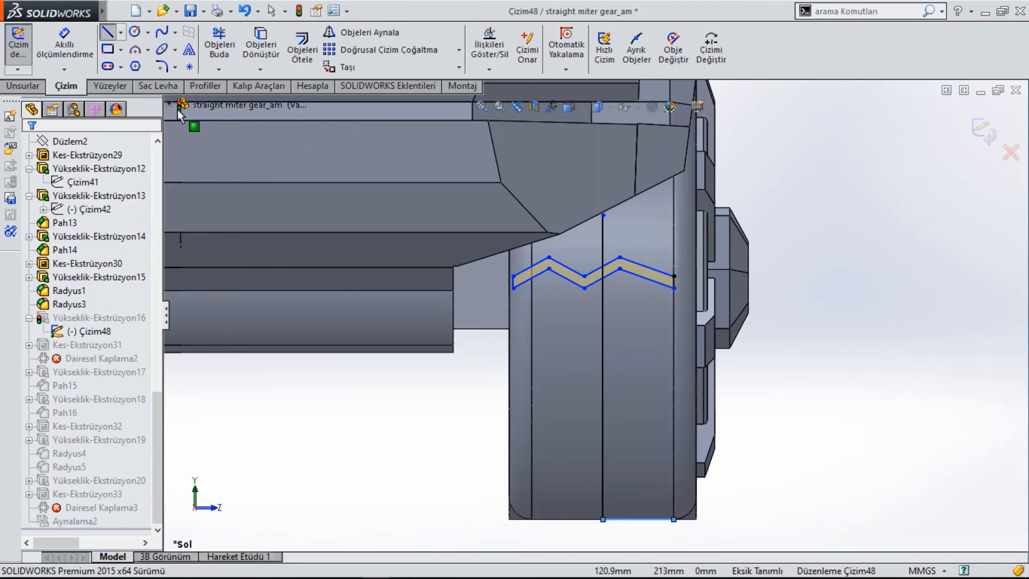
pyautogui.press('l')
pyautogui.click(637, 519)
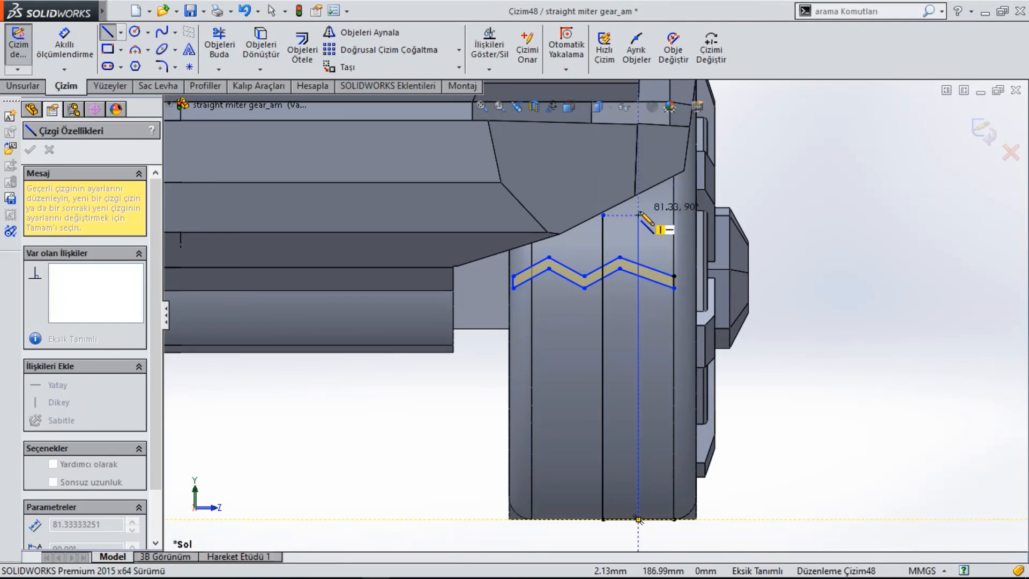
pyautogui.click(638, 216)
pyautogui.rightClick(654, 244)
pyautogui.click(691, 261)
# Make the upper and lower points of the zigzag's outer peak coincident with the outer vertical reference line
pyautogui.scroll(-5, 630, 270)
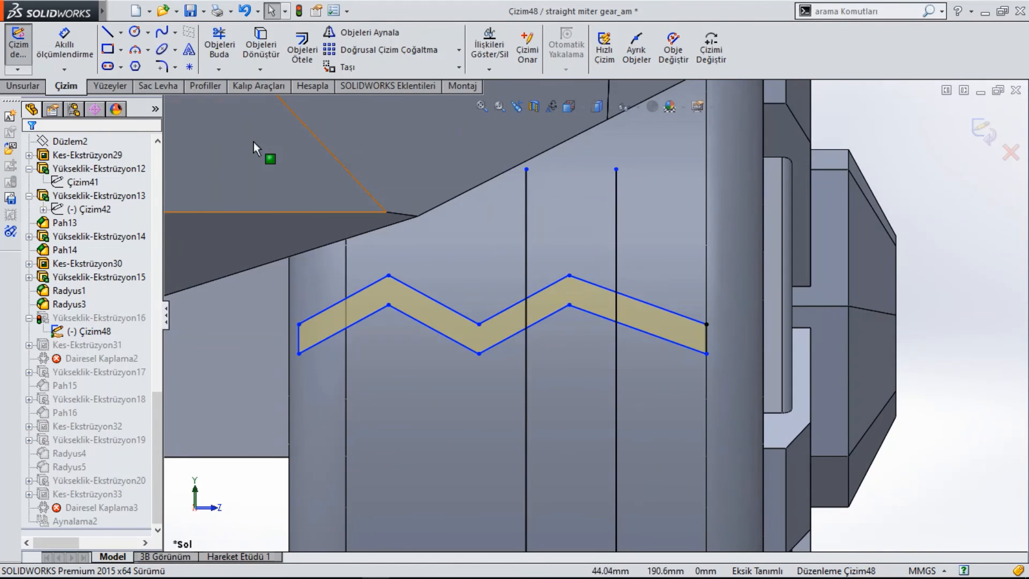
pyautogui.click(570, 265)
pyautogui.click(569, 276)
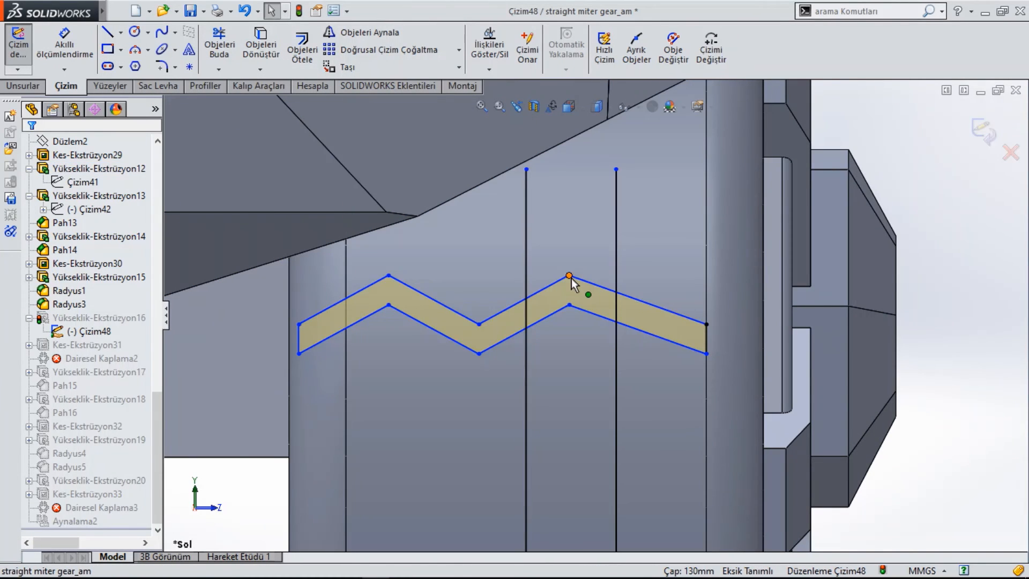
pyautogui.keyDown('ctrl'); pyautogui.click(569, 305); pyautogui.keyUp('ctrl')
pyautogui.click(615, 275)
pyautogui.keyDown('ctrl'); pyautogui.click(569, 275); pyautogui.keyUp('ctrl')
pyautogui.keyDown('ctrl'); pyautogui.click(569, 305); pyautogui.keyUp('ctrl')
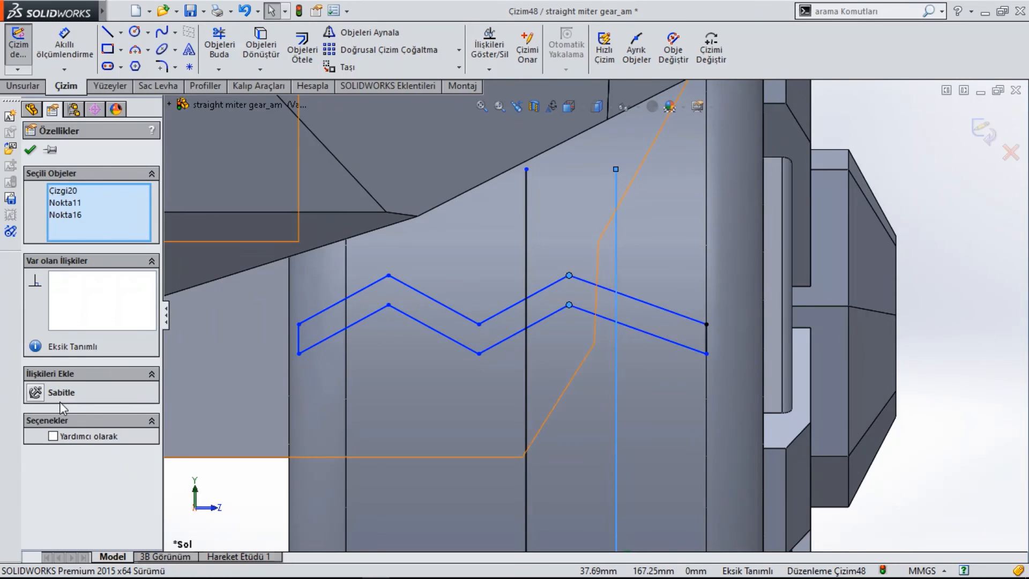
pyautogui.press('Escape')
pyautogui.click(570, 275)
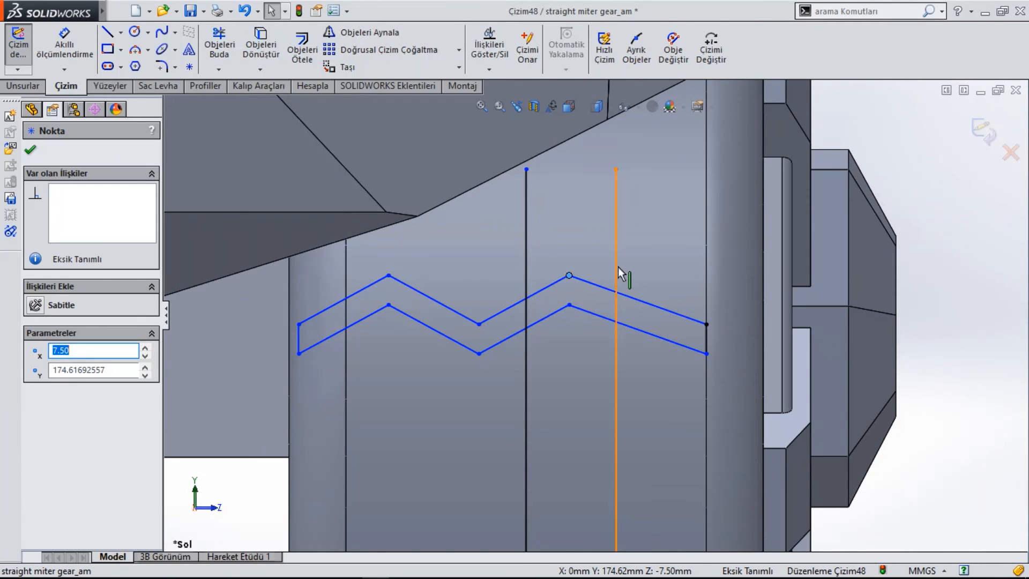
pyautogui.keyDown('ctrl'); pyautogui.click(616, 276); pyautogui.keyUp('ctrl')
# Make the upper point of the zigzag's middle valley coincident with the tyre's central vertical reference line
pyautogui.click(487, 350)
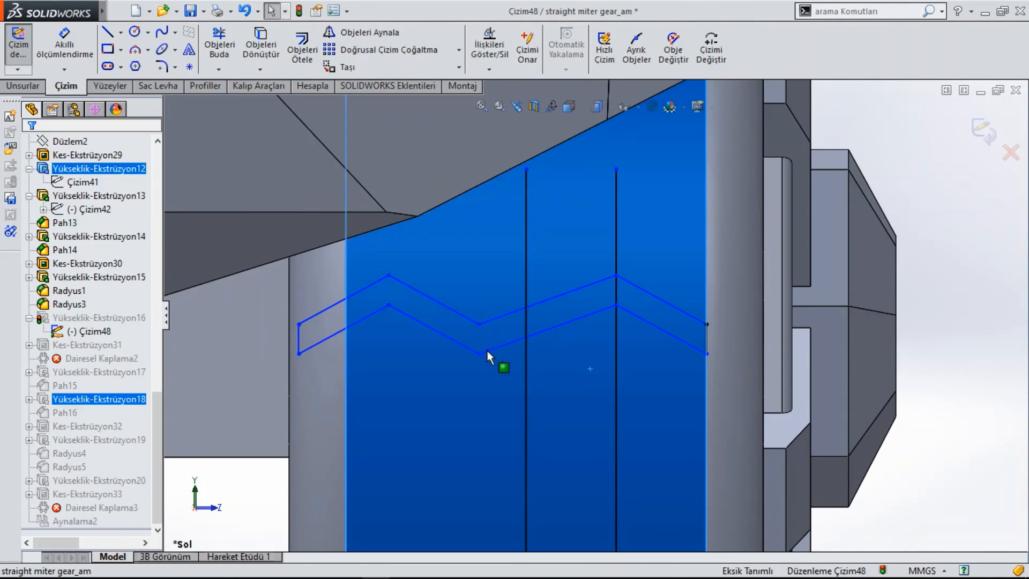
pyautogui.click(389, 276)
pyautogui.keyDown('ctrl'); pyautogui.click(526, 311); pyautogui.keyUp('ctrl')
pyautogui.press('Escape')
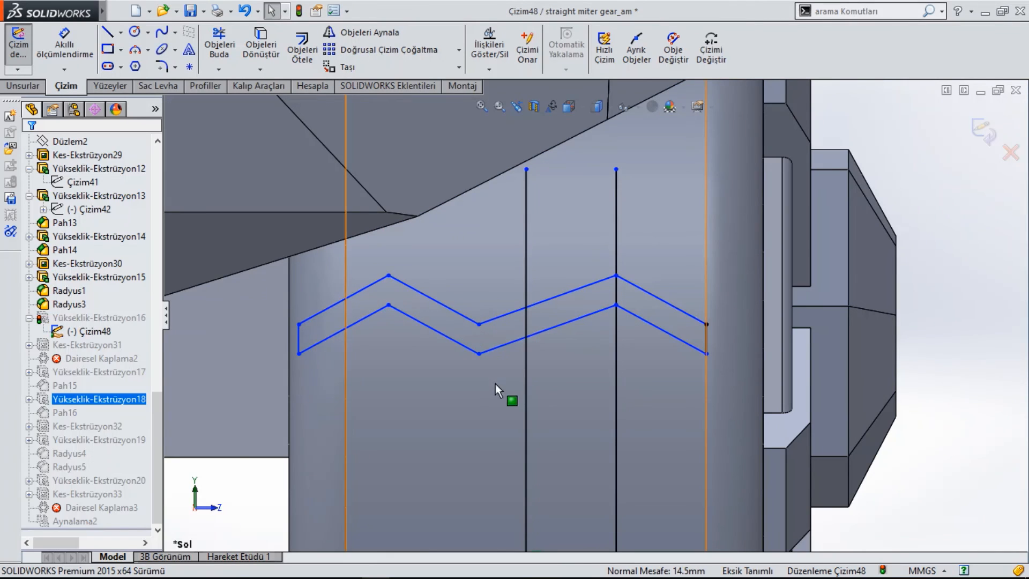
pyautogui.click(478, 324)
pyautogui.keyDown('ctrl'); pyautogui.click(525, 354); pyautogui.keyUp('ctrl')
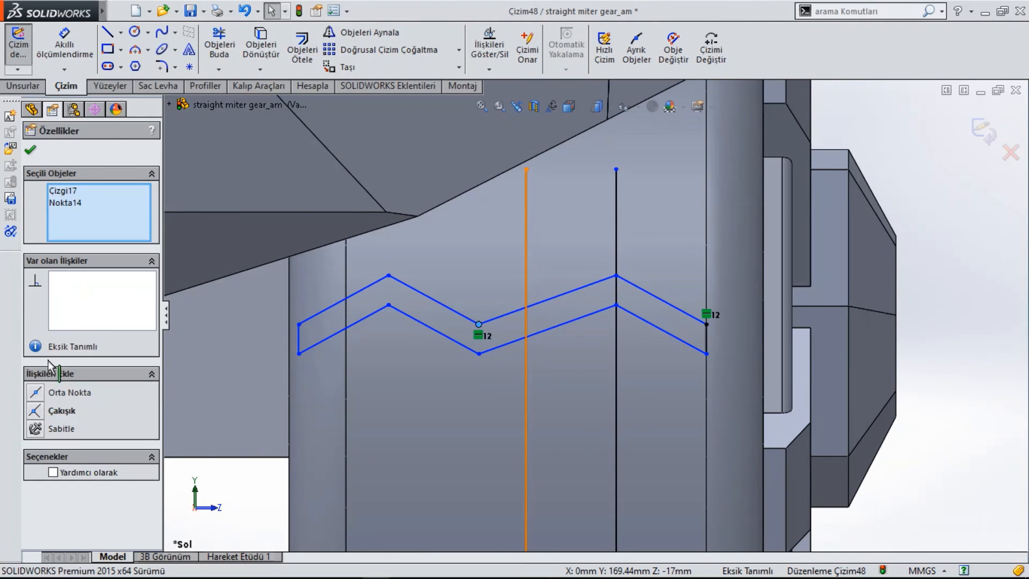
pyautogui.press('Escape')
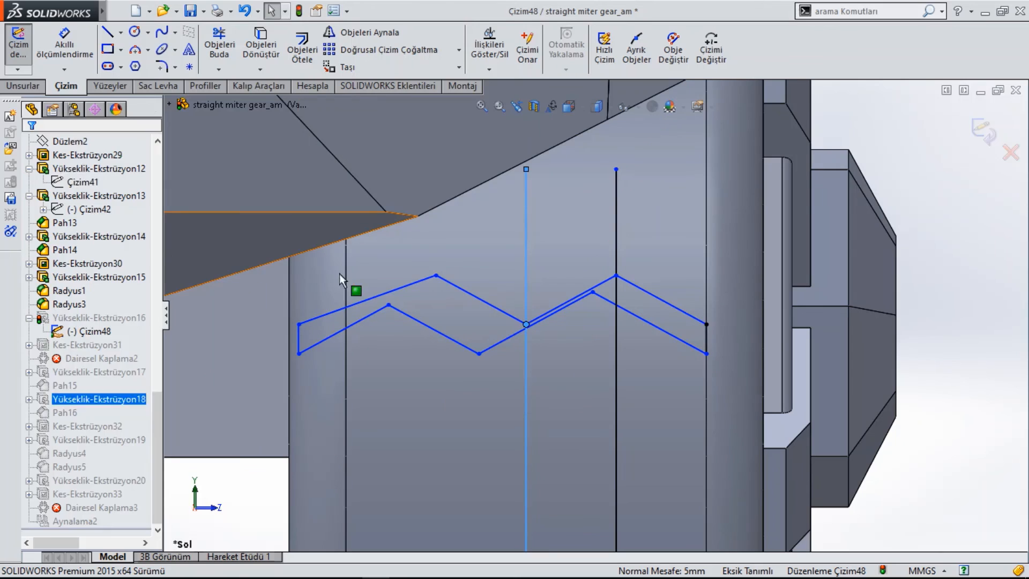
# Make the lower point of the zigzag's middle valley coincident with the tyre's central vertical reference line
pyautogui.click(479, 354)
pyautogui.keyDown('ctrl'); pyautogui.click(527, 375); pyautogui.keyUp('ctrl')
pyautogui.click(61, 410)
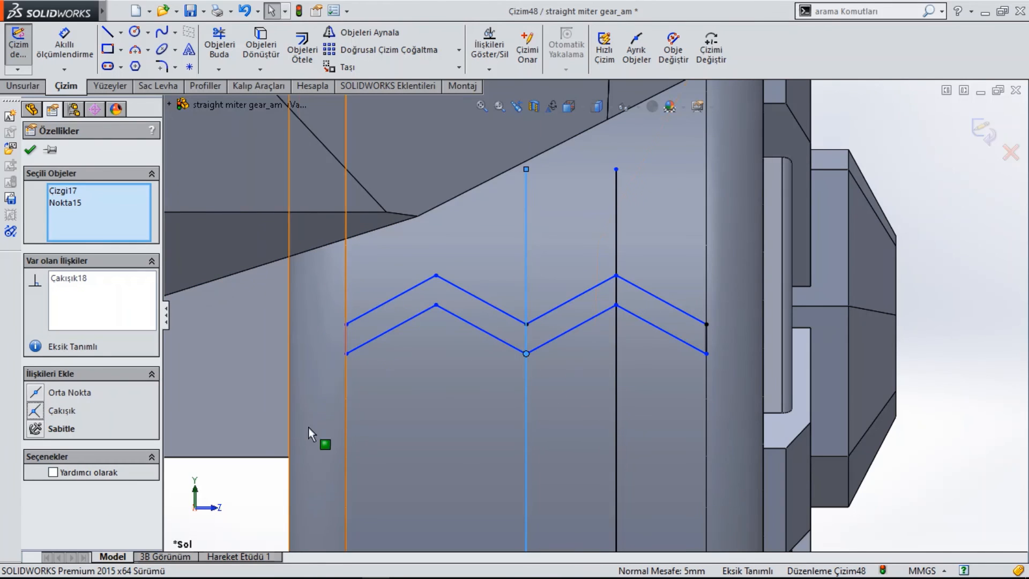
pyautogui.click(30, 150)
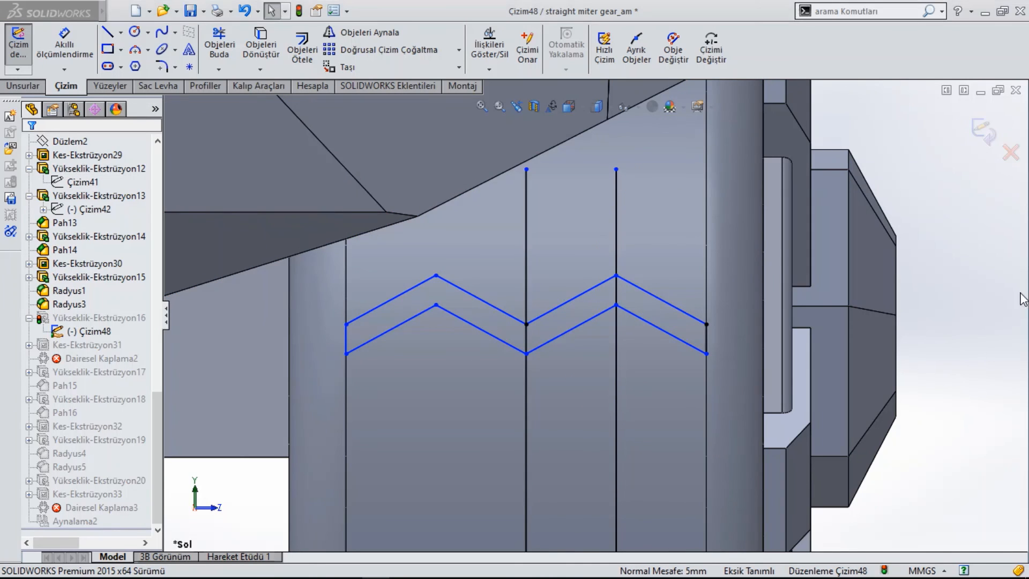
# Try to exit the tread sketch and rebuild the extrusion anyway, then reopen the sketch for editing
pyautogui.click(982, 130)
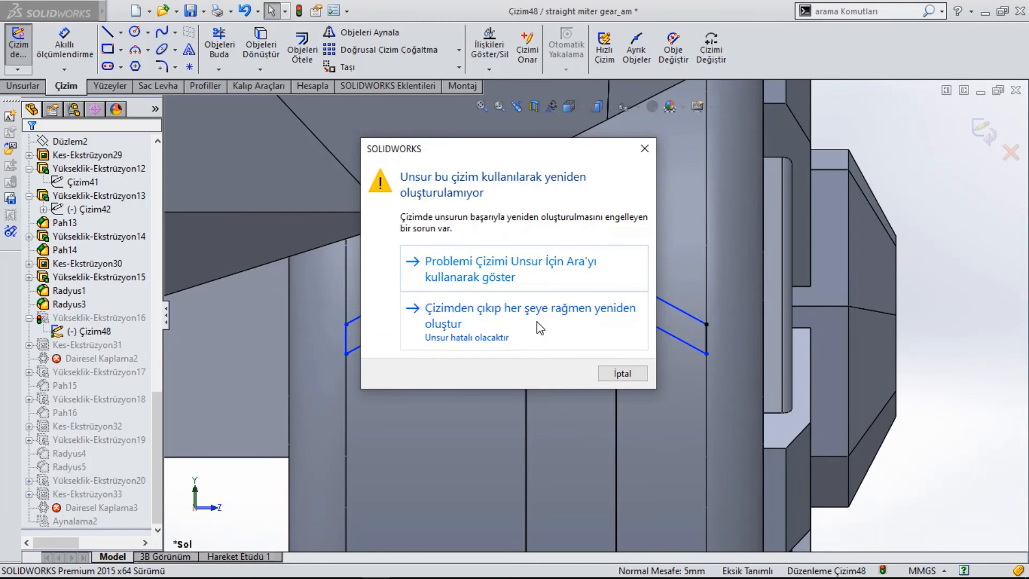
pyautogui.click(539, 328)
pyautogui.click(593, 314)
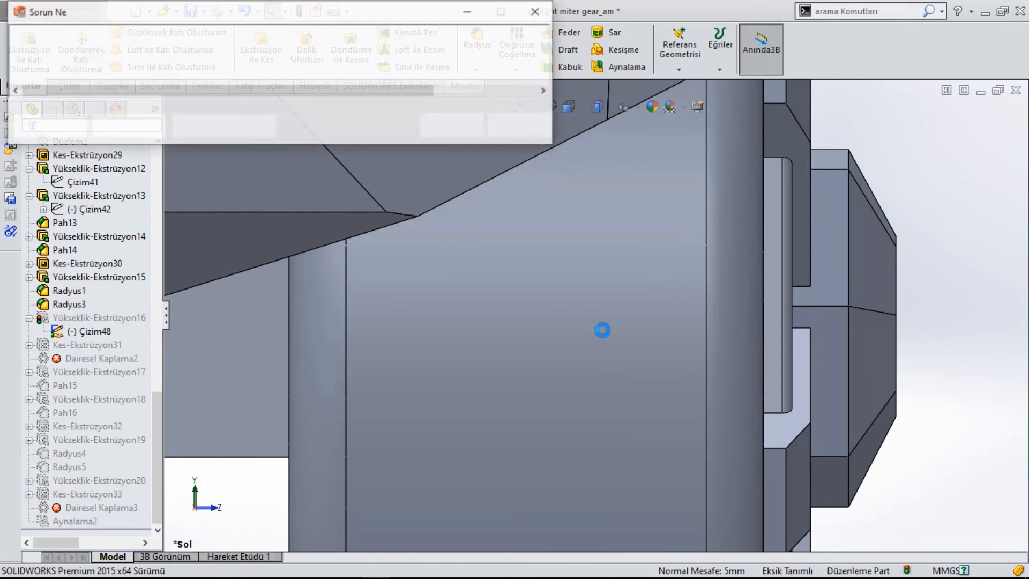
pyautogui.click(452, 124)
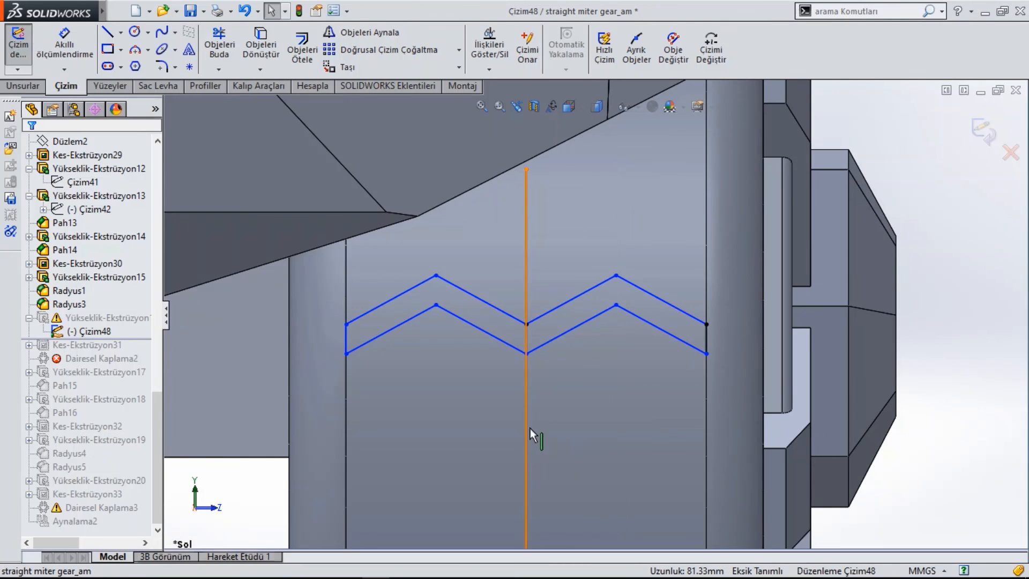
# Delete the vertical reference lines from the tread sketch, exit it, and roll the model forward to rebuild all remaining wheel features
pyautogui.scroll(4, 588, 450)
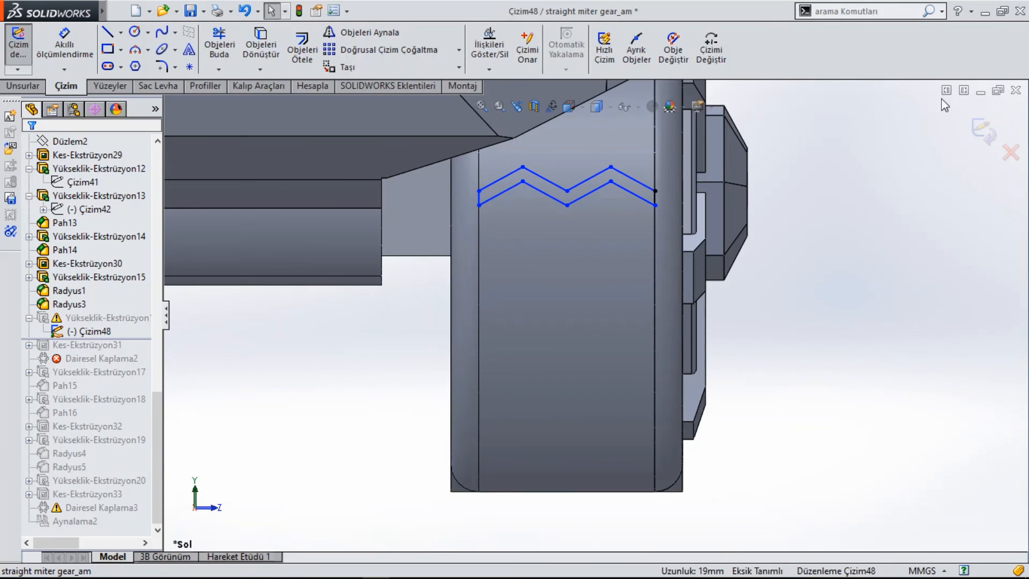
pyautogui.click(77, 359)
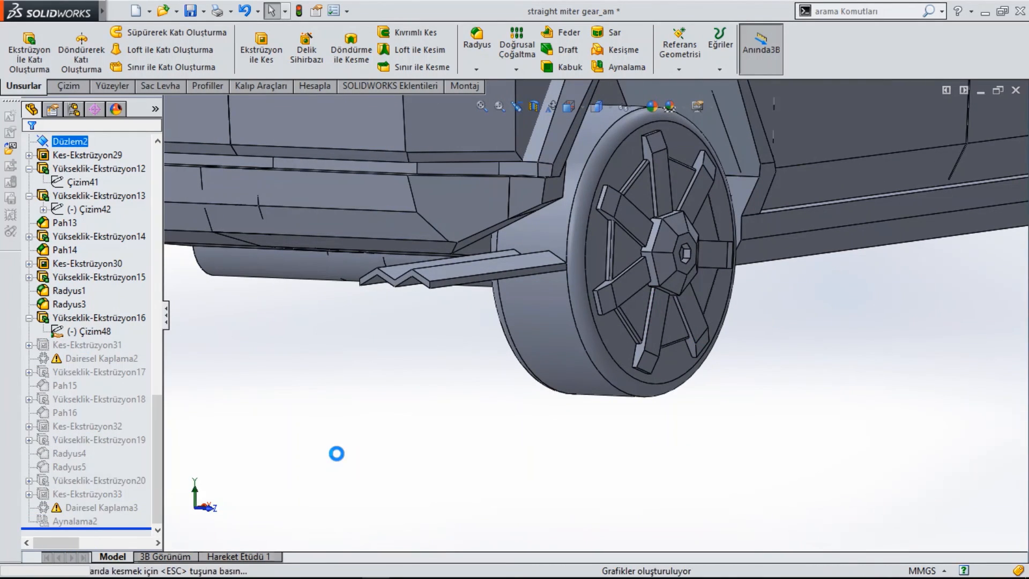
pyautogui.scroll(5, 829, 338)
pyautogui.moveTo(829, 338); pyautogui.dragTo(689, 281, button='middle')
pyautogui.scroll(-3, 679, 271)
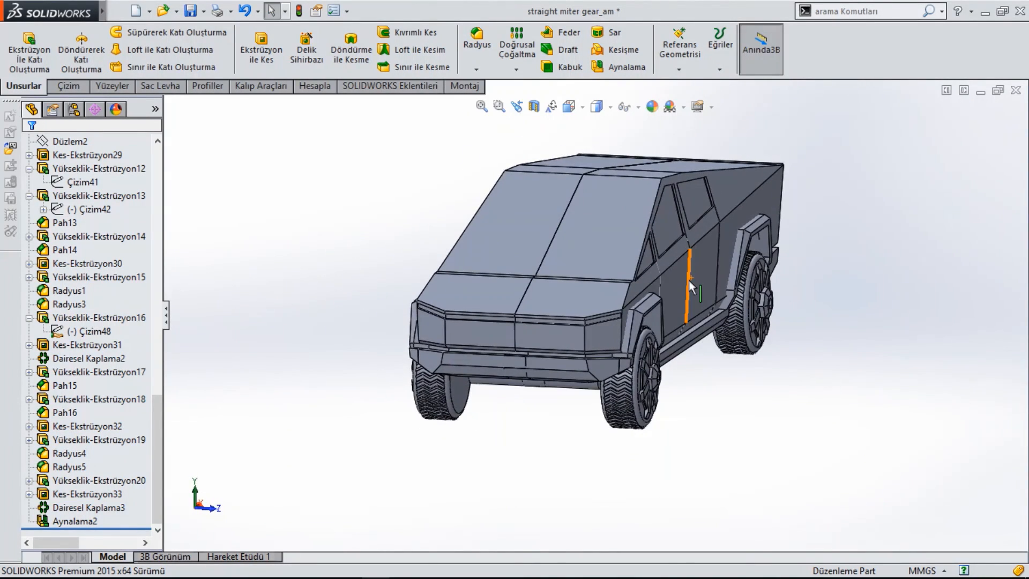